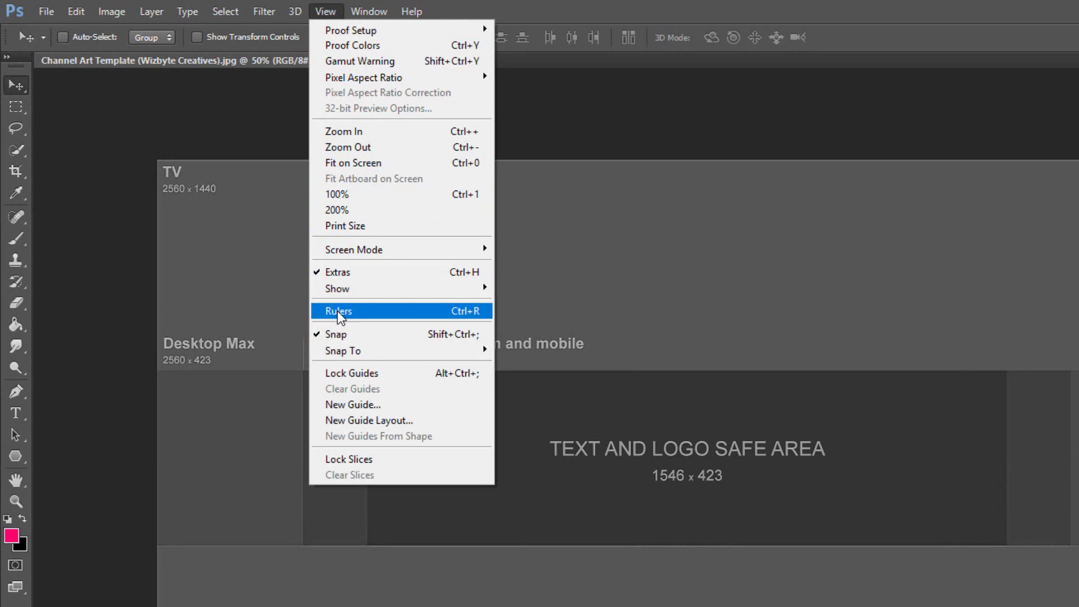
Step: Show the rulers and place a vertical guide at the horizontal centre of the channel art template
click(338, 312)
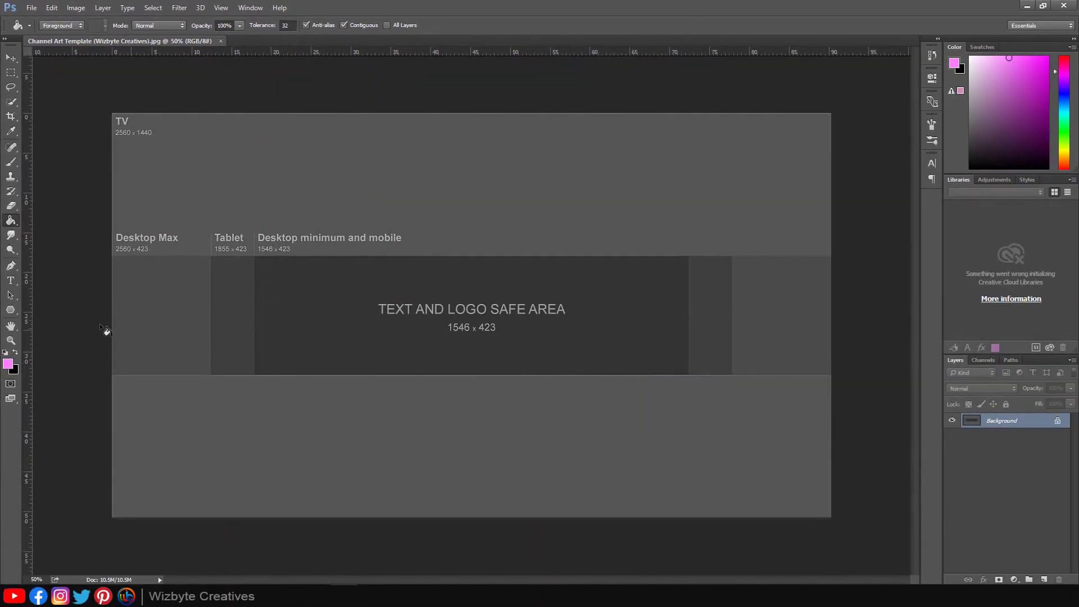
drag(31, 308, 471, 368)
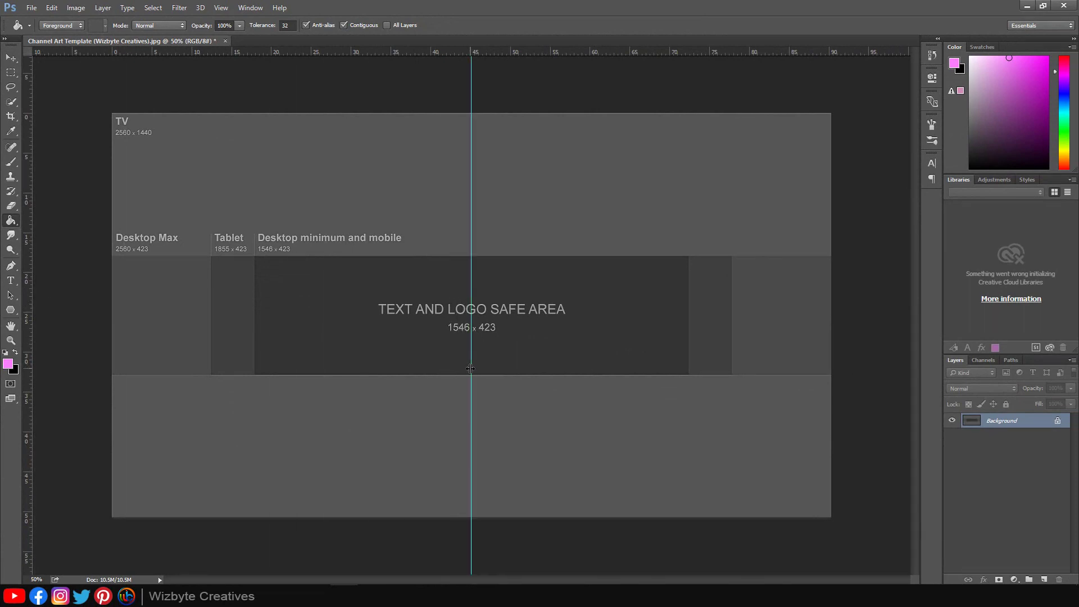
key(v)
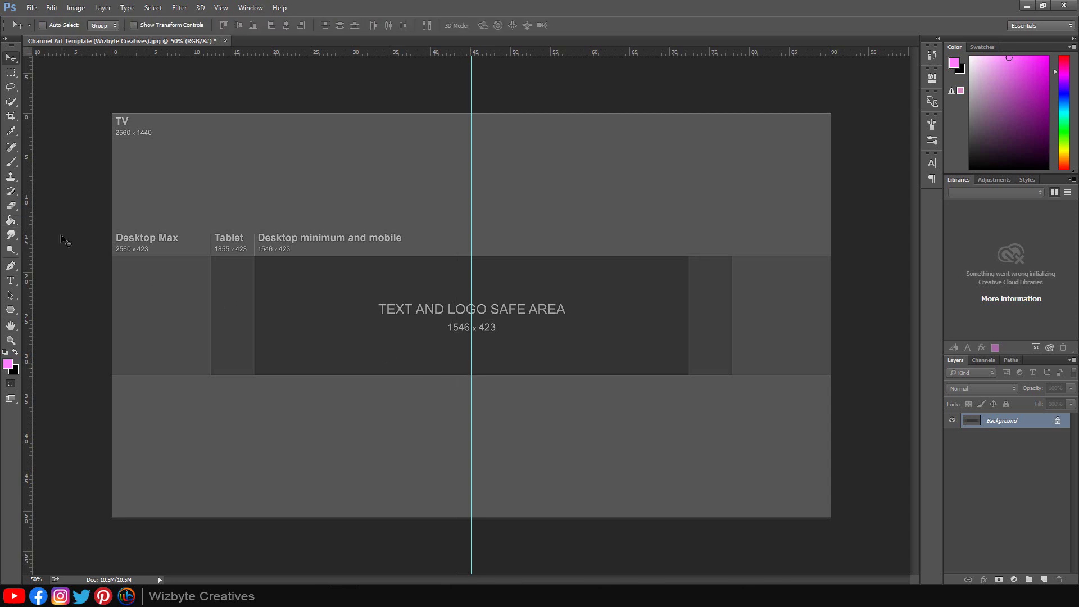
Step: Place vertical guides on both edges of the safe area and tablet area, and horizontal guides along the central band's upper and lower edges
drag(31, 229, 255, 336)
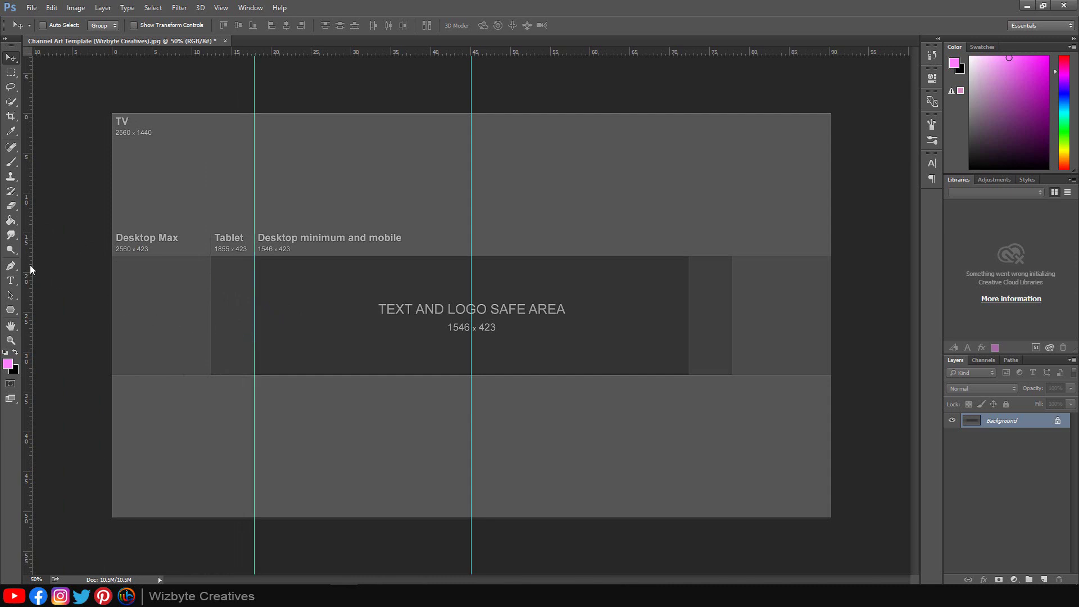
drag(31, 270, 211, 383)
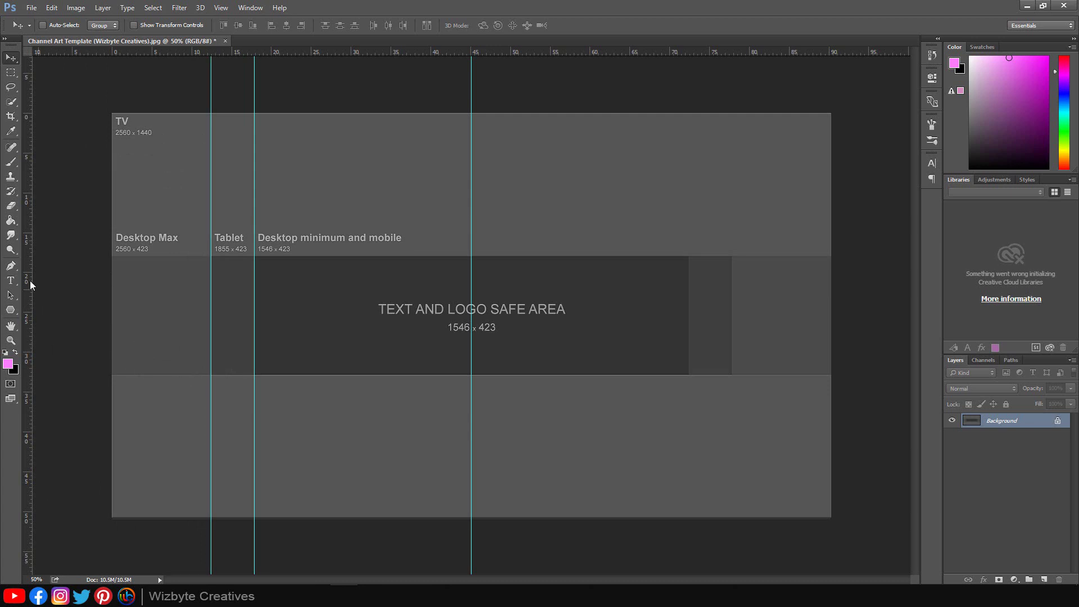
drag(45, 284, 689, 437)
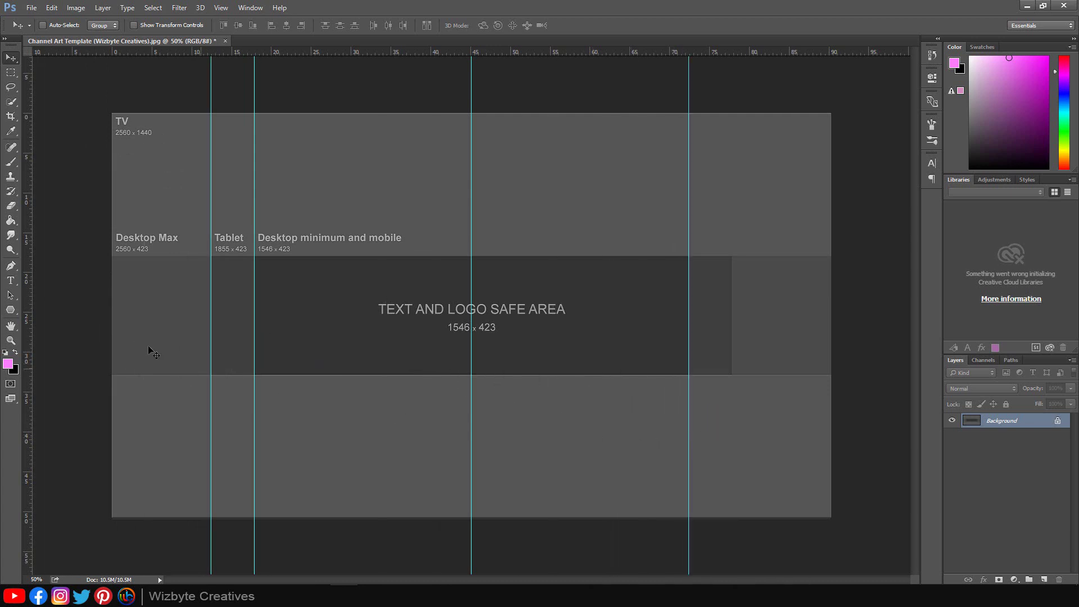
drag(29, 281, 730, 464)
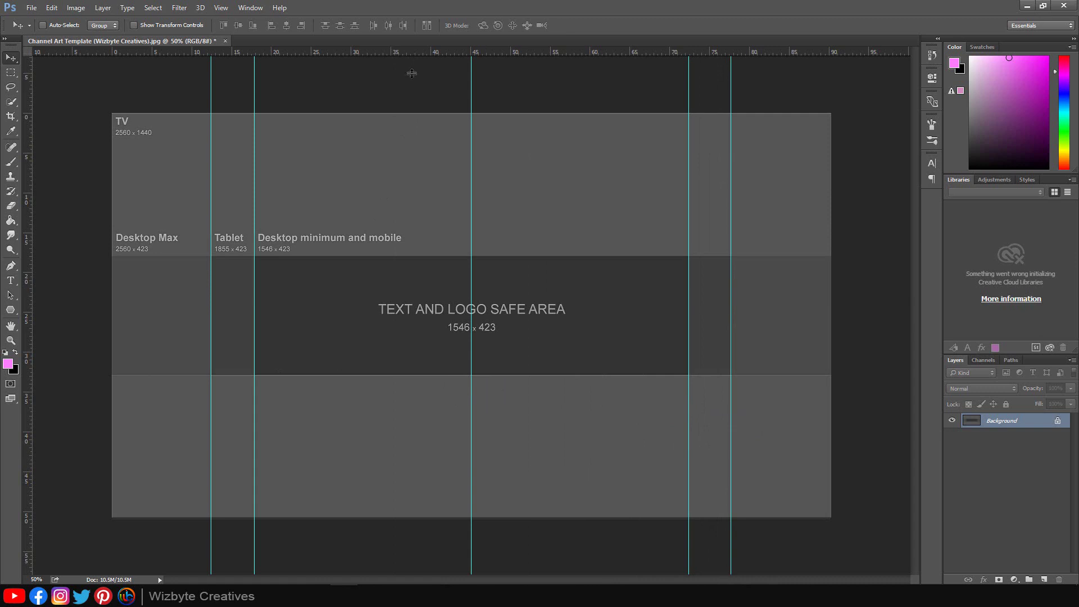
drag(412, 74, 461, 375)
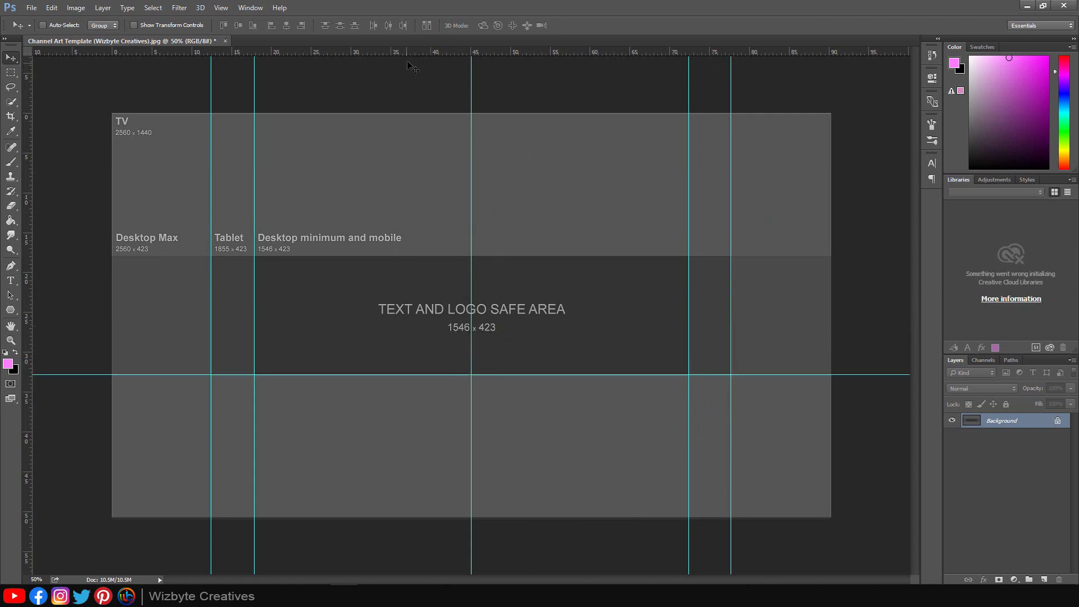
drag(412, 52, 439, 257)
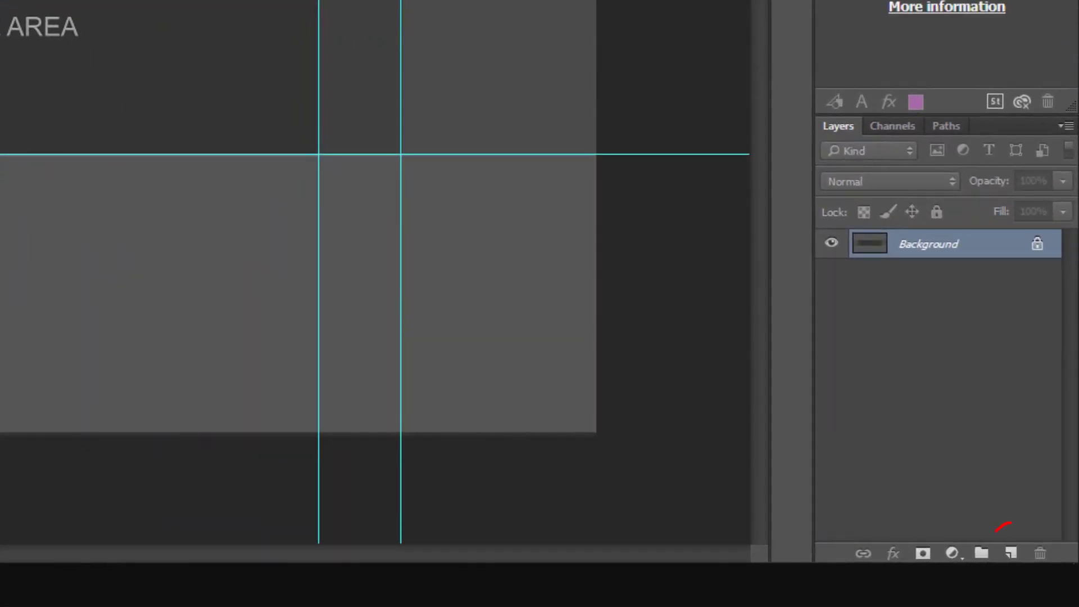
Step: Add a new layer above the background and fill it entirely with the foreground colour #fd7efd using the Paint Bucket
click(1011, 553)
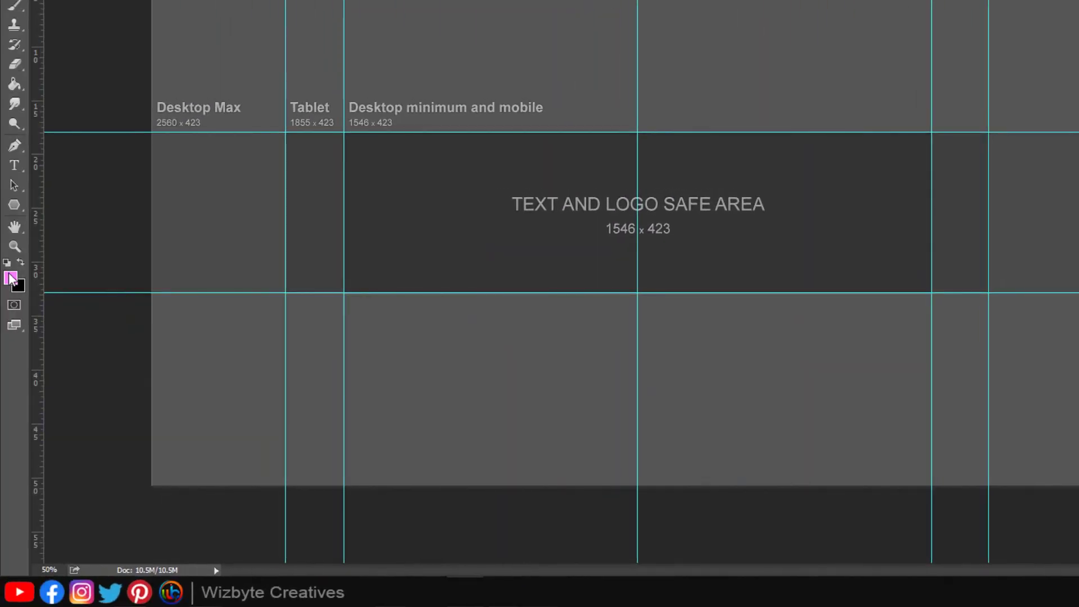
click(11, 277)
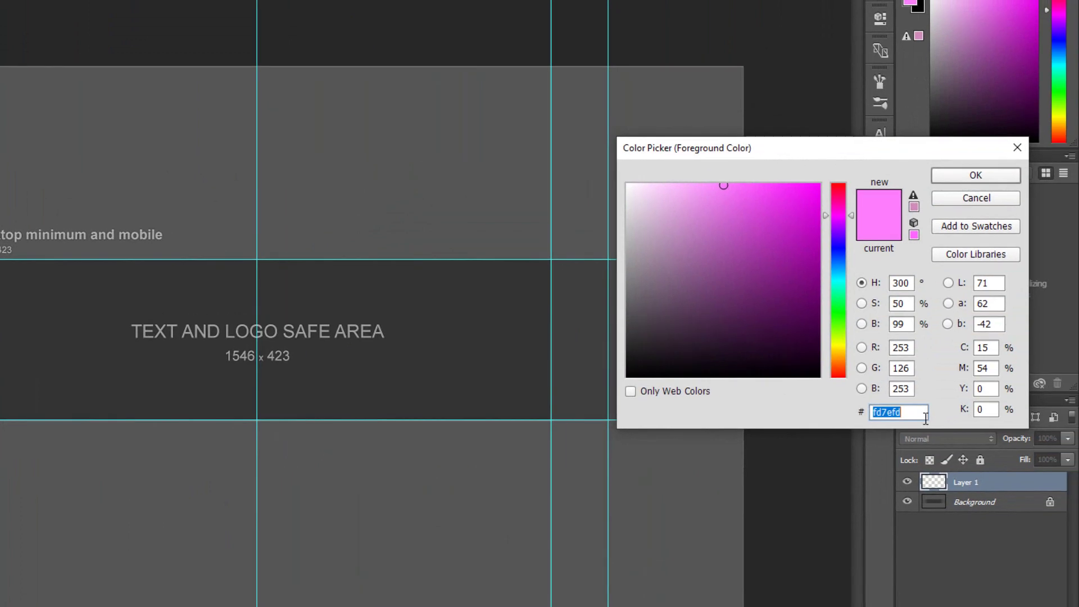
drag(926, 415, 857, 413)
double_click(859, 413)
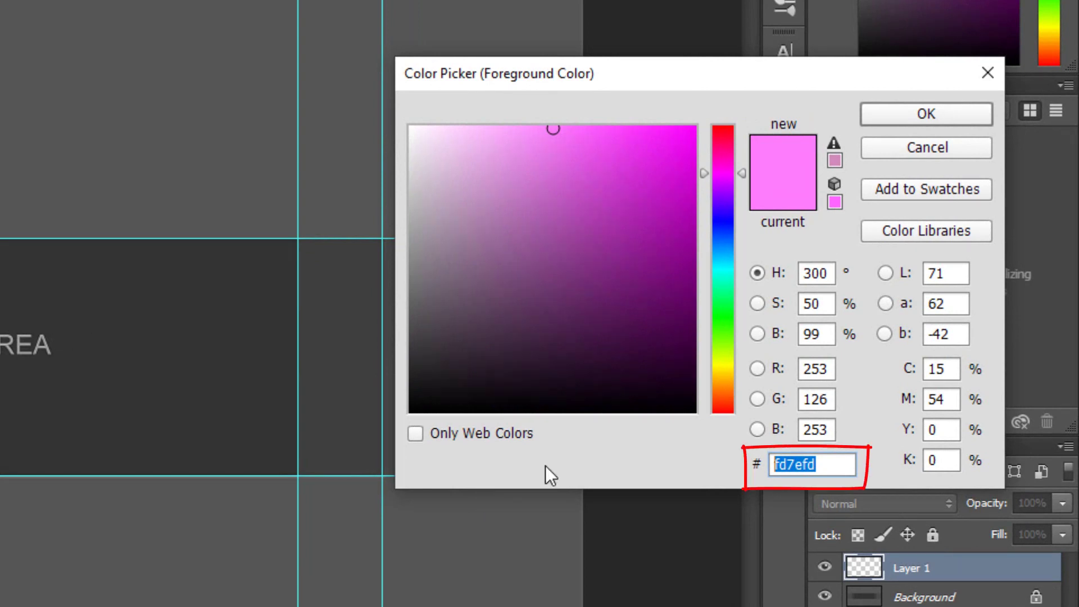
click(902, 114)
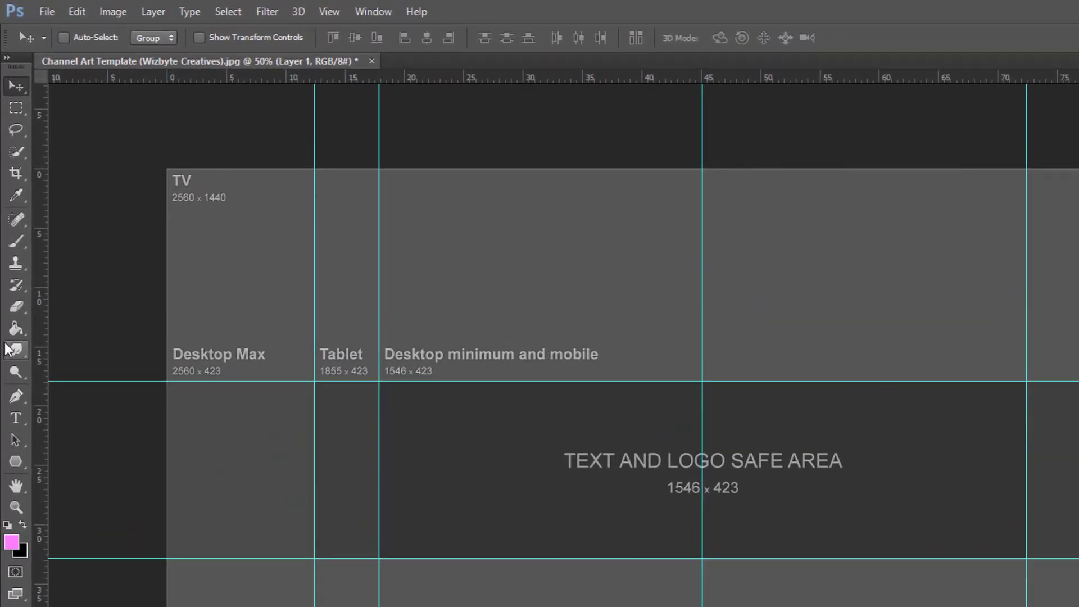
click(11, 331)
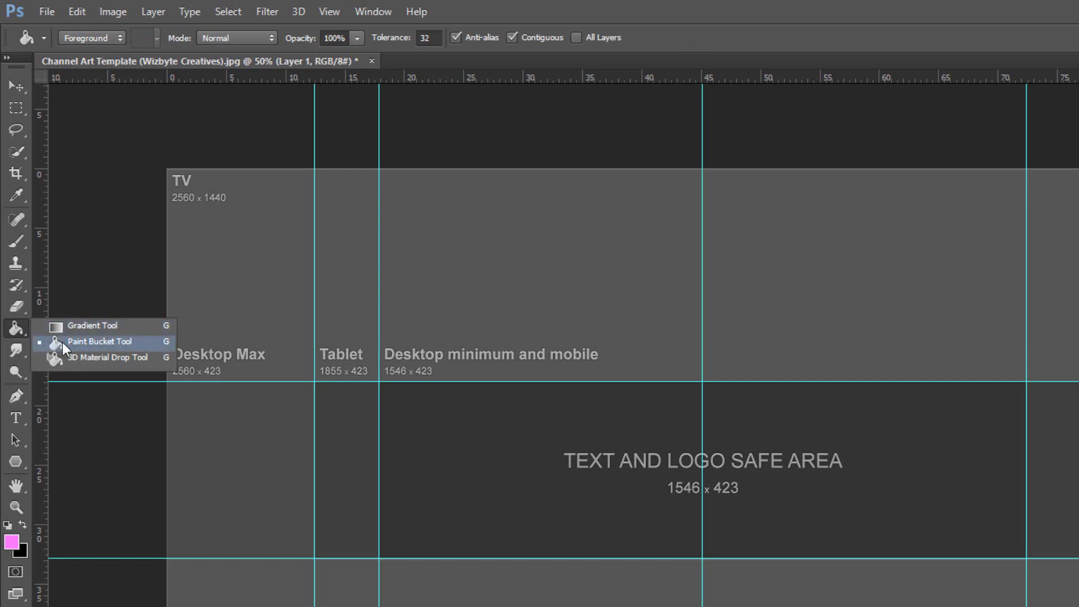
click(70, 343)
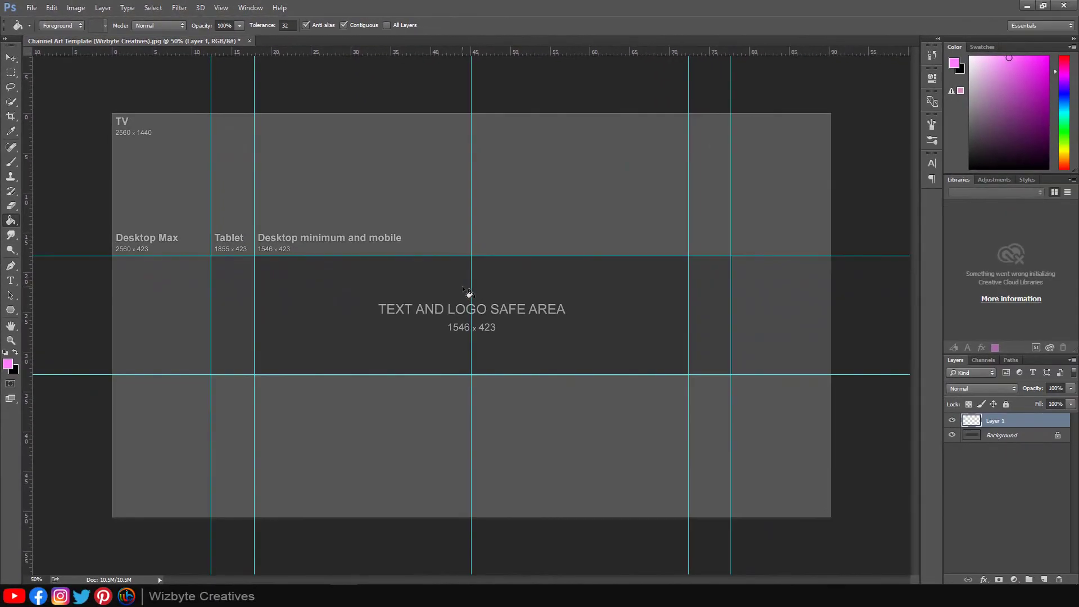
click(700, 436)
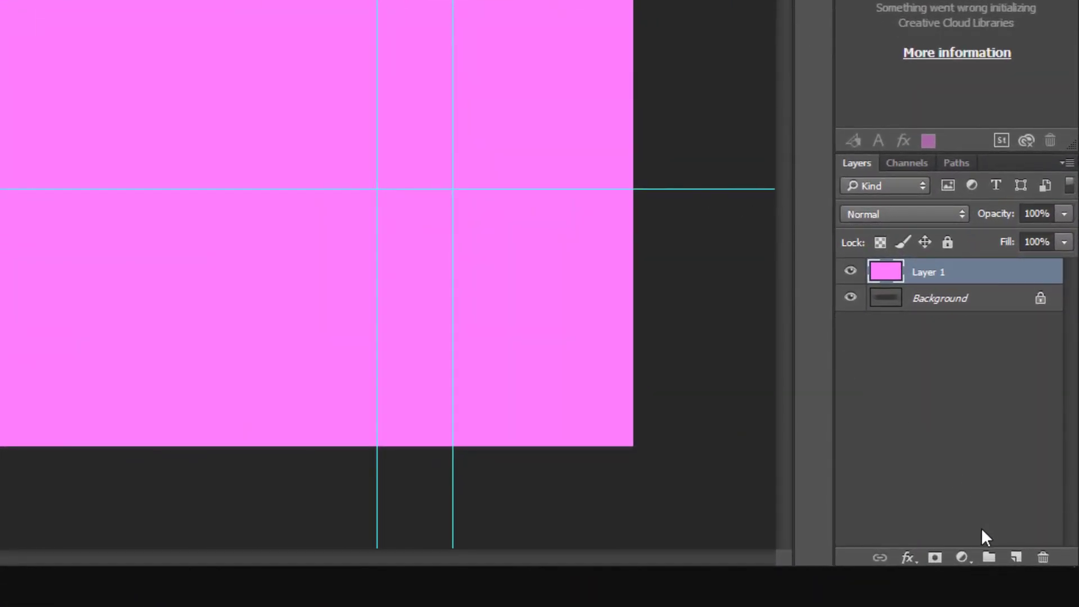
Step: Add another new layer and make a rectangular selection of the canvas's right half, from the centre guide to the edge
click(1014, 556)
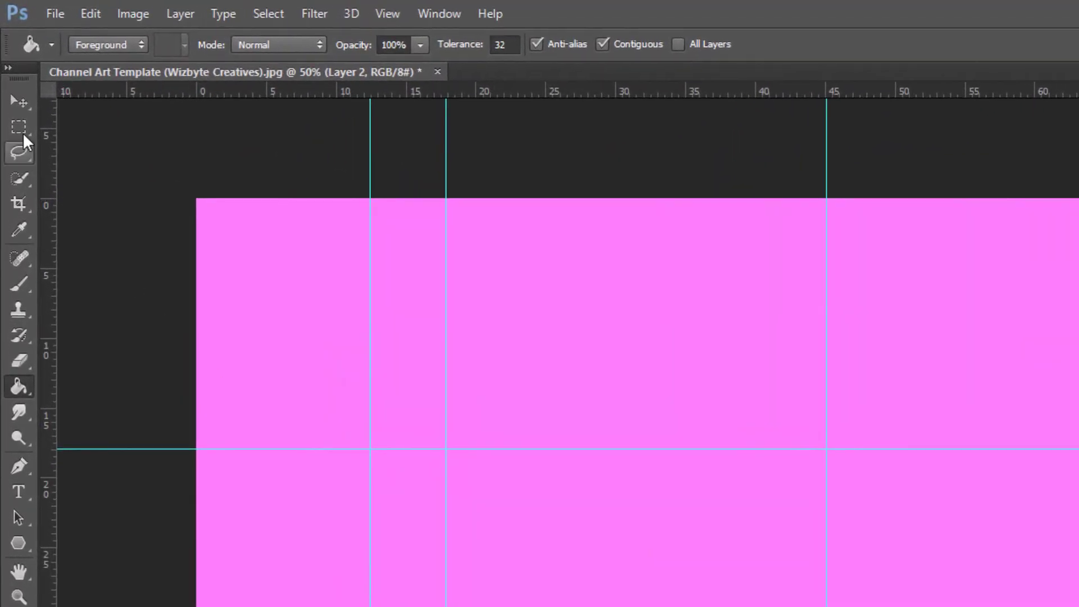
click(22, 132)
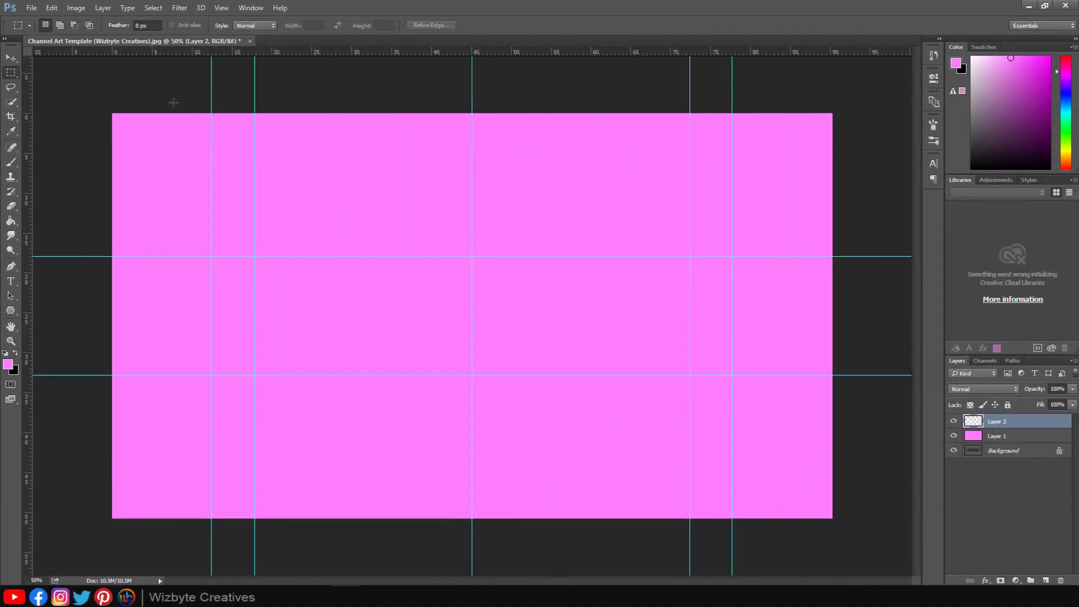
drag(831, 112, 469, 524)
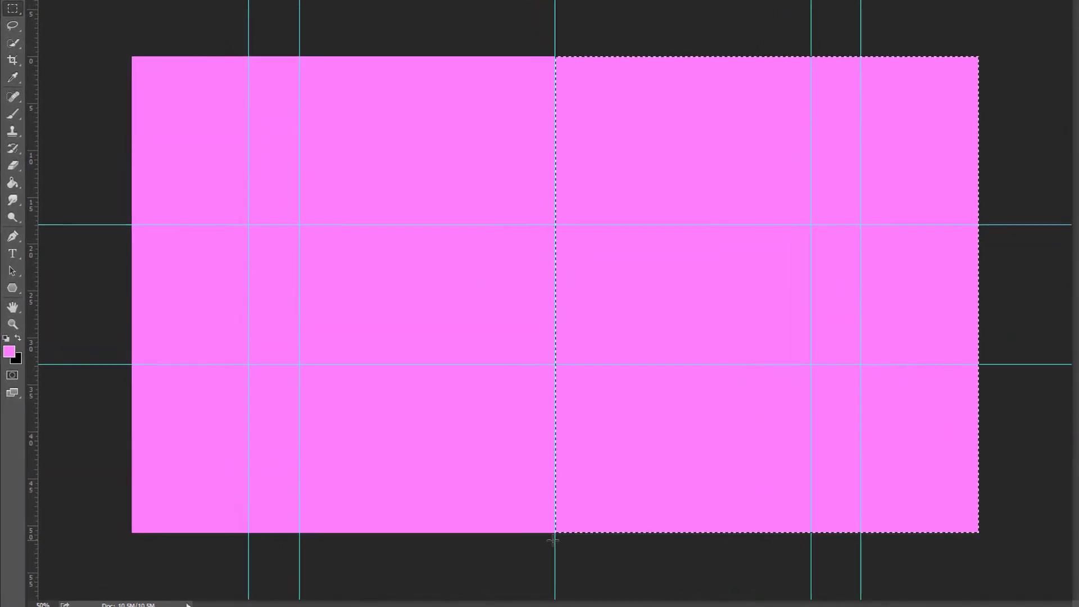
Step: Set the foreground colour to #fc046c and fill the selected right half with it using the Paint Bucket
click(10, 346)
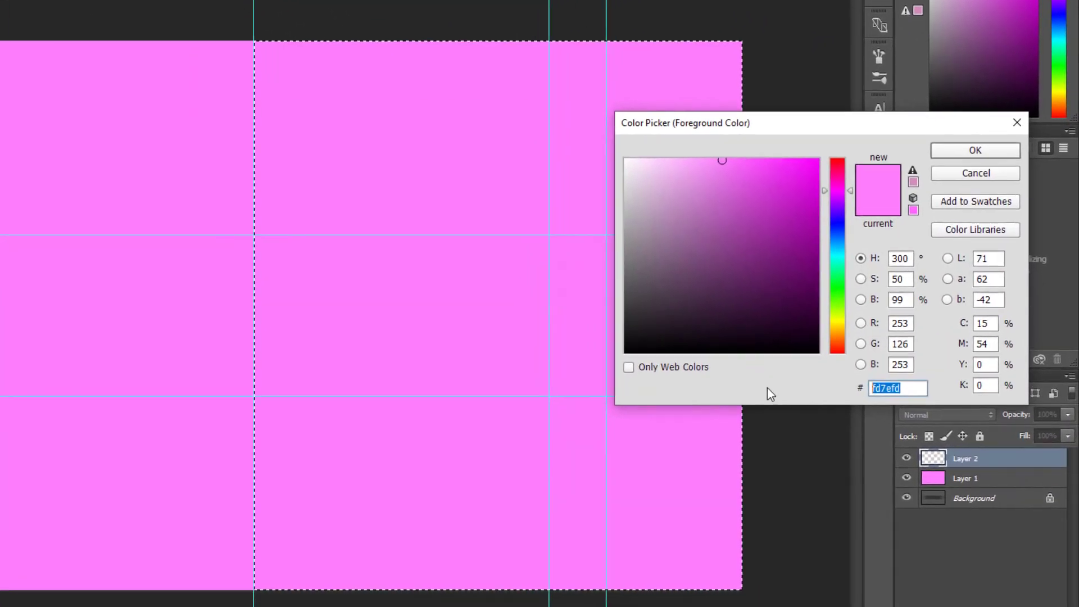
text(f)
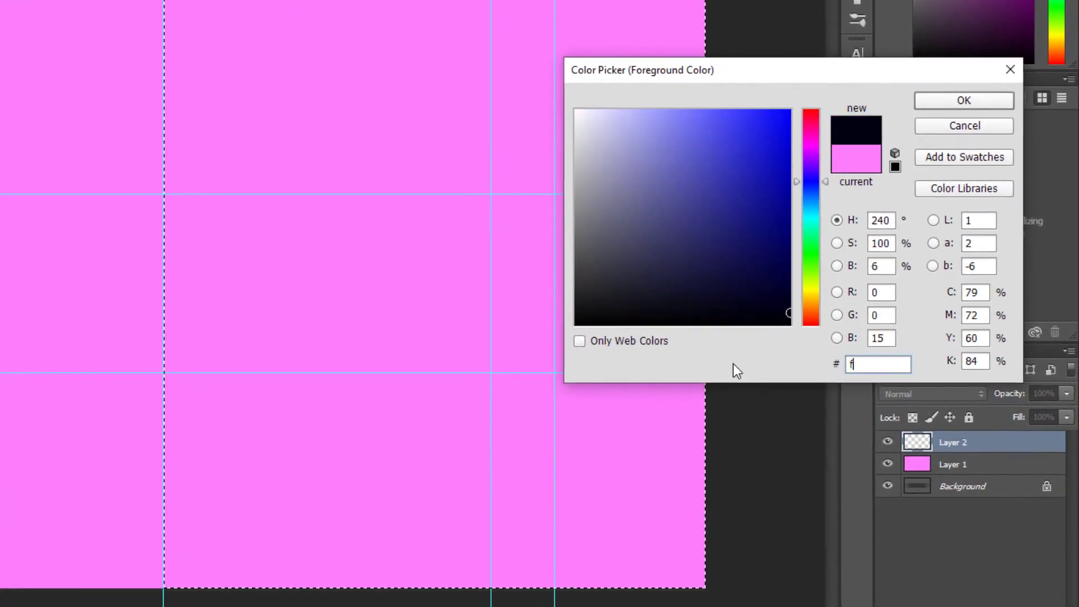
text(c046)
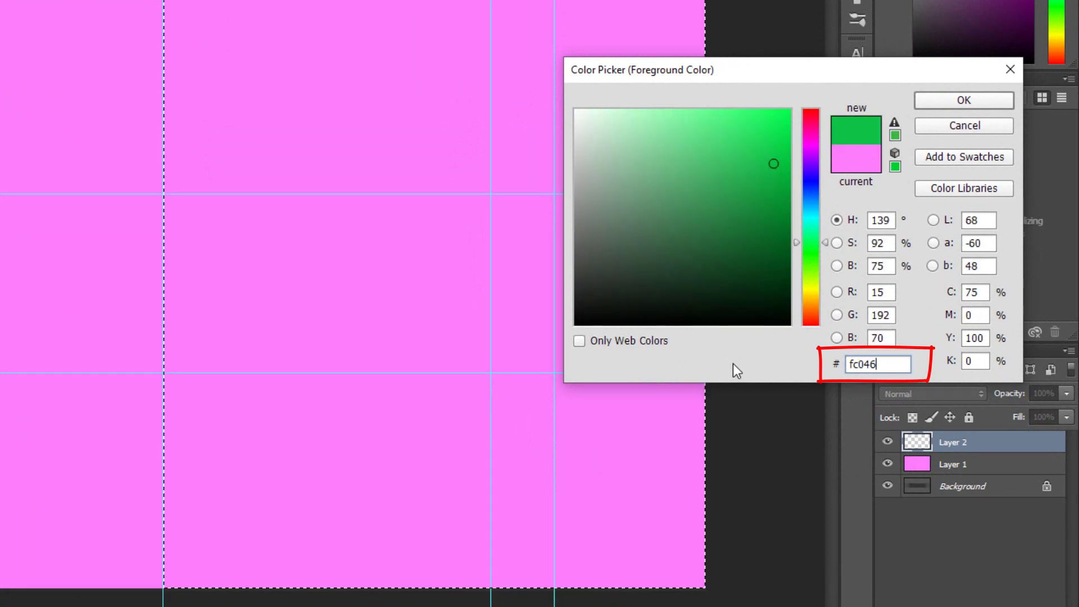
text(c)
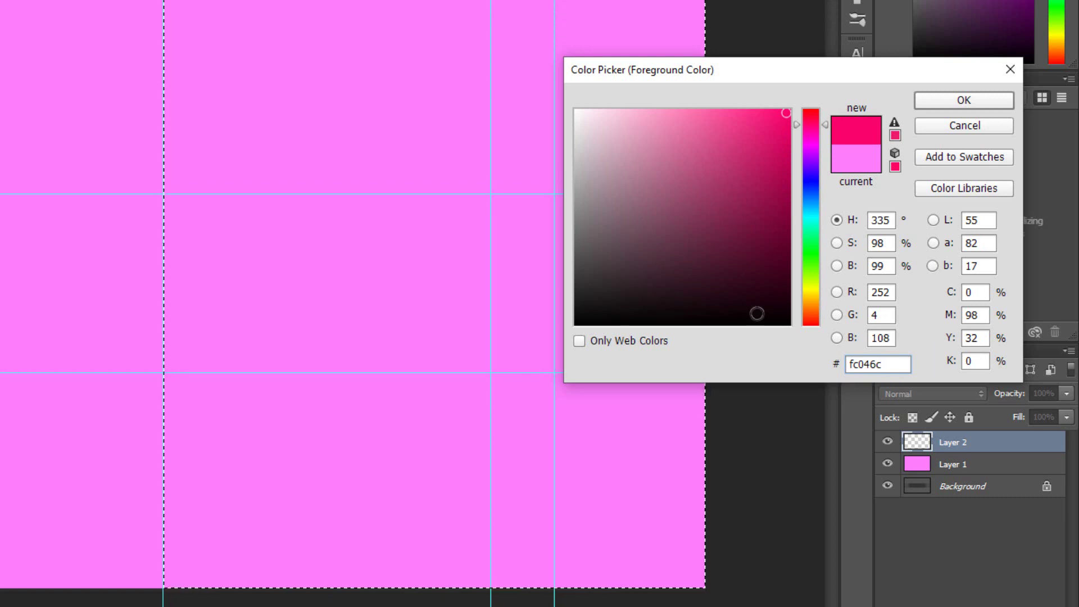
click(944, 98)
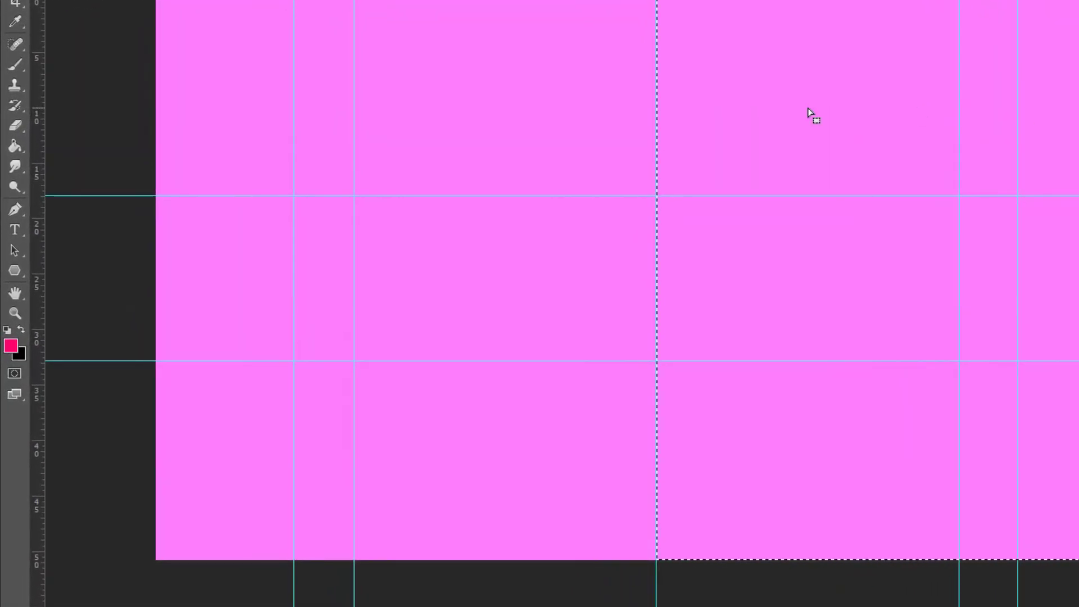
click(16, 146)
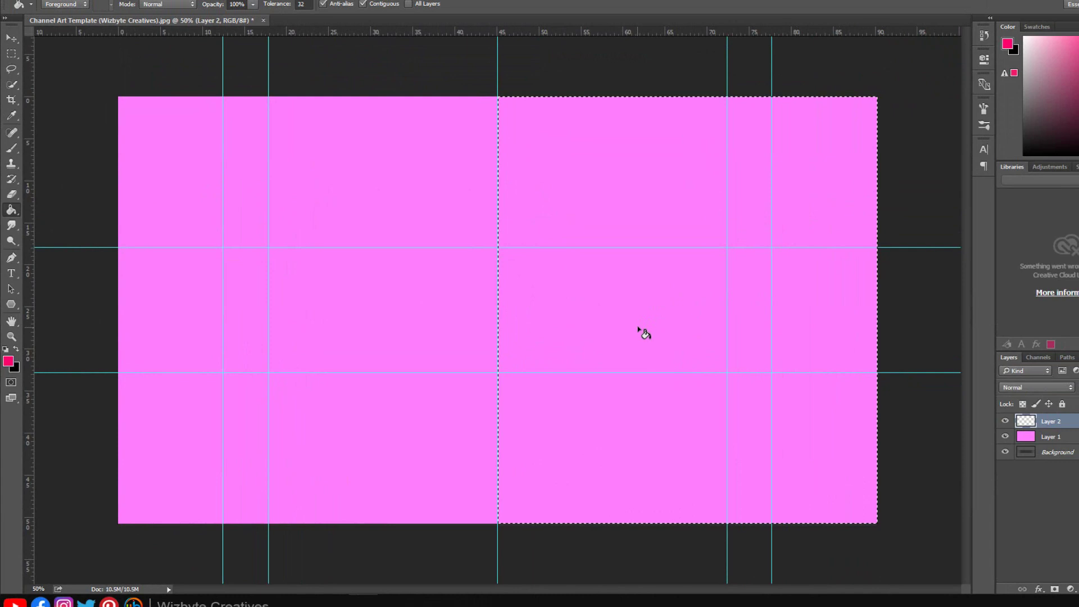
click(639, 327)
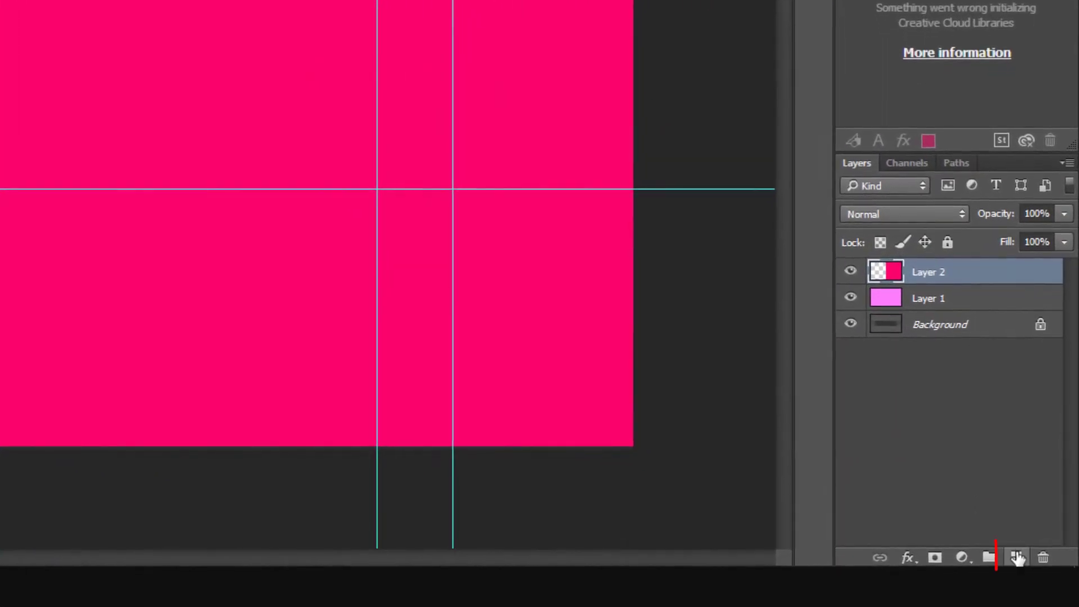
Step: Add a third new layer and set the foreground colour to black, #000000
click(1017, 558)
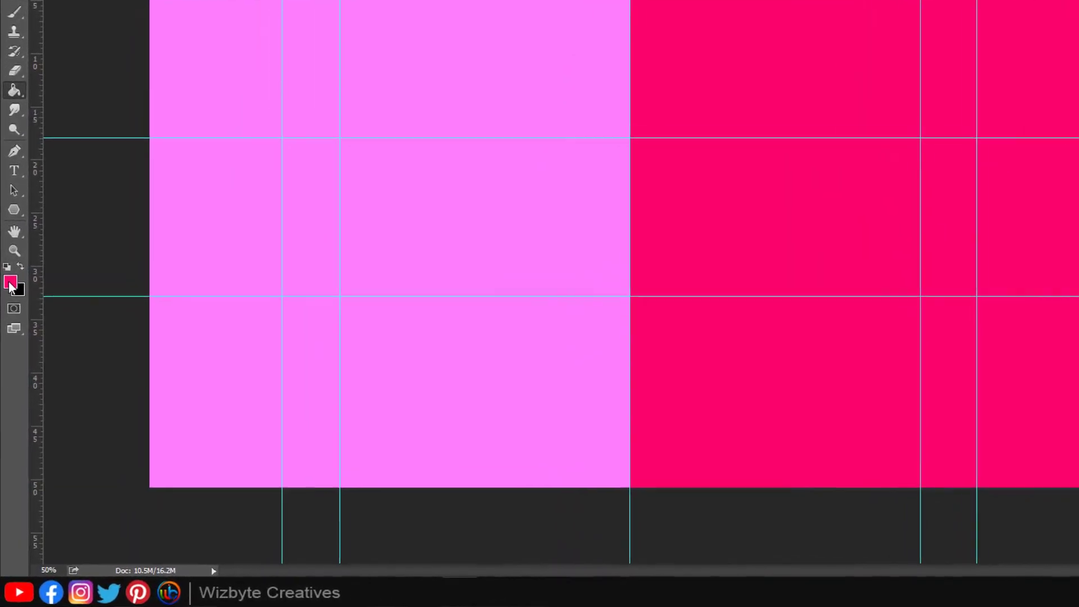
click(10, 277)
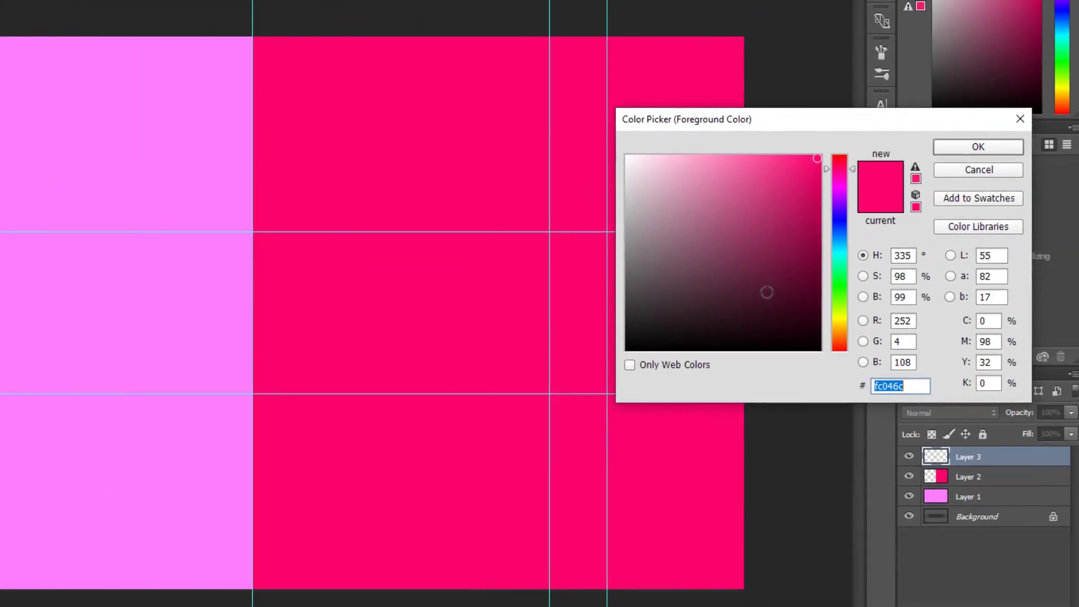
drag(796, 337, 558, 374)
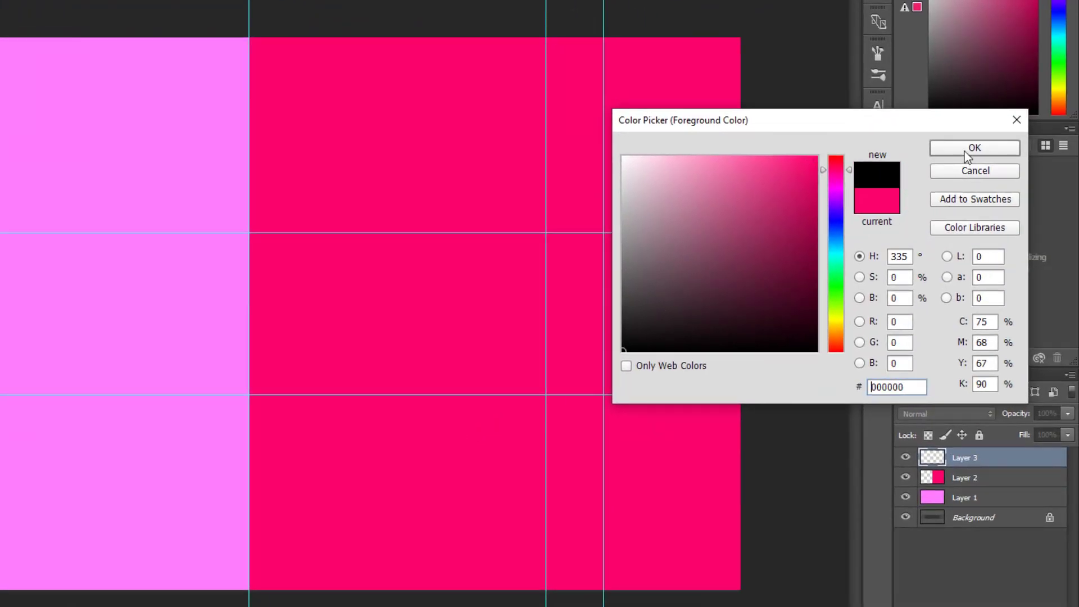
click(964, 150)
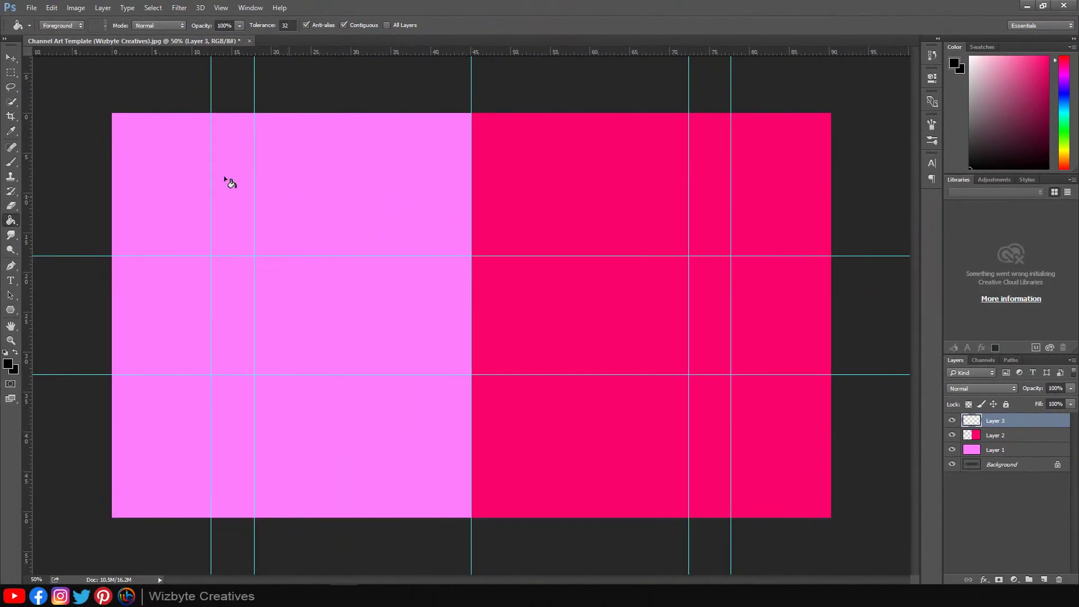
Step: Select the full-width area above the upper horizontal guide and fill it with black on Layer 3
click(15, 74)
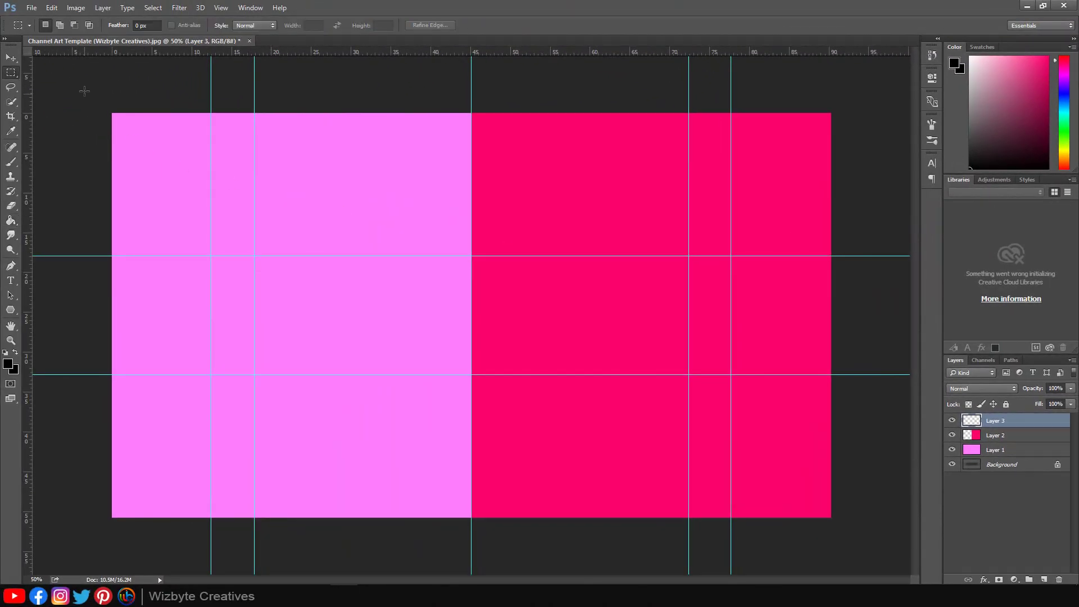
drag(112, 113, 869, 256)
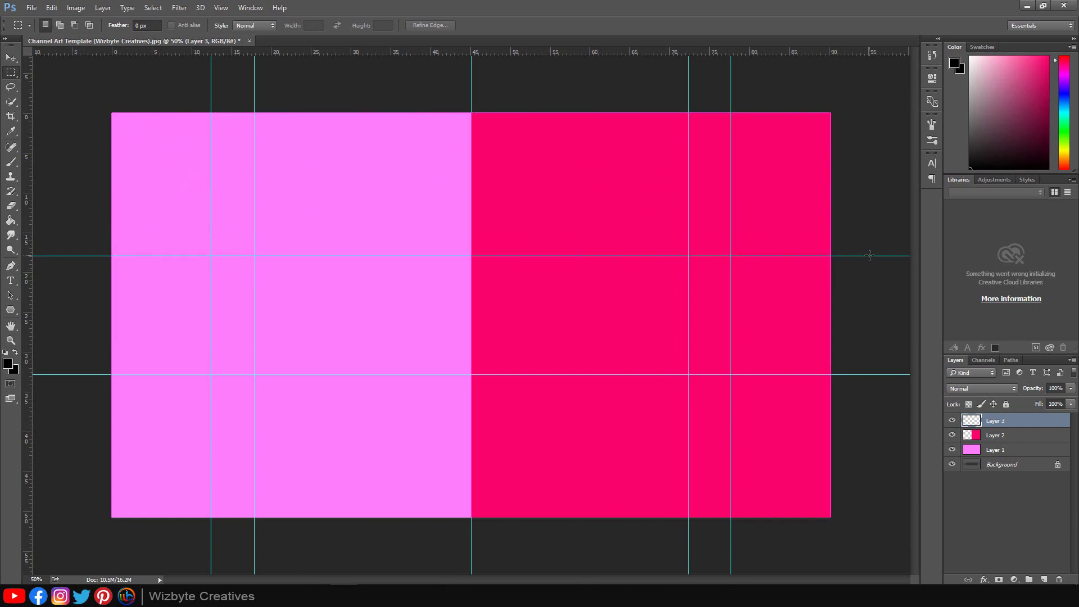
click(11, 221)
click(161, 201)
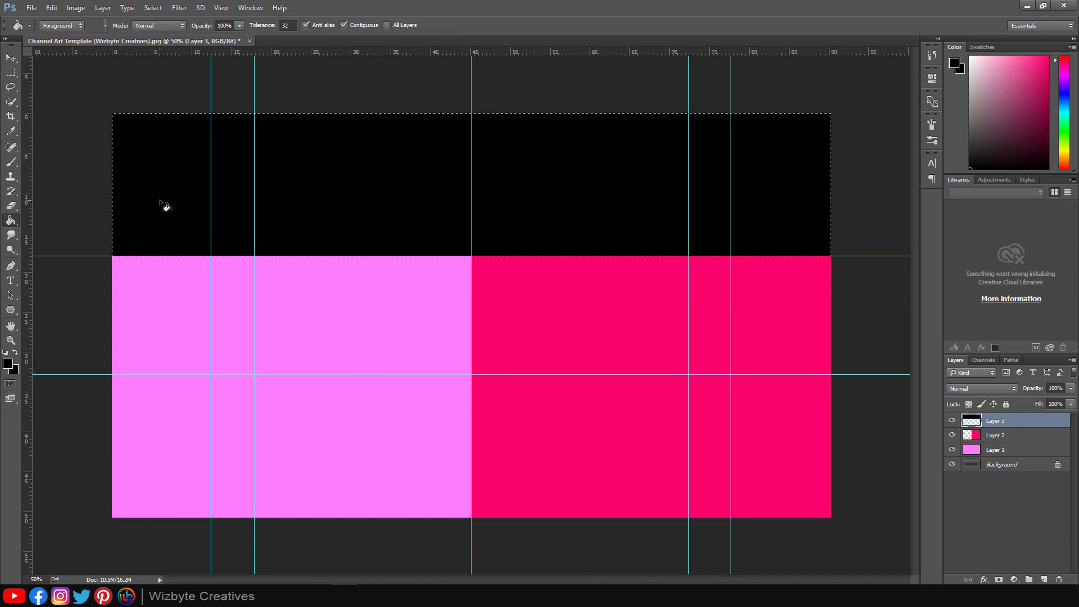
Step: Select the full-width area below the lower horizontal guide and fill it with black on Layer 3
click(10, 72)
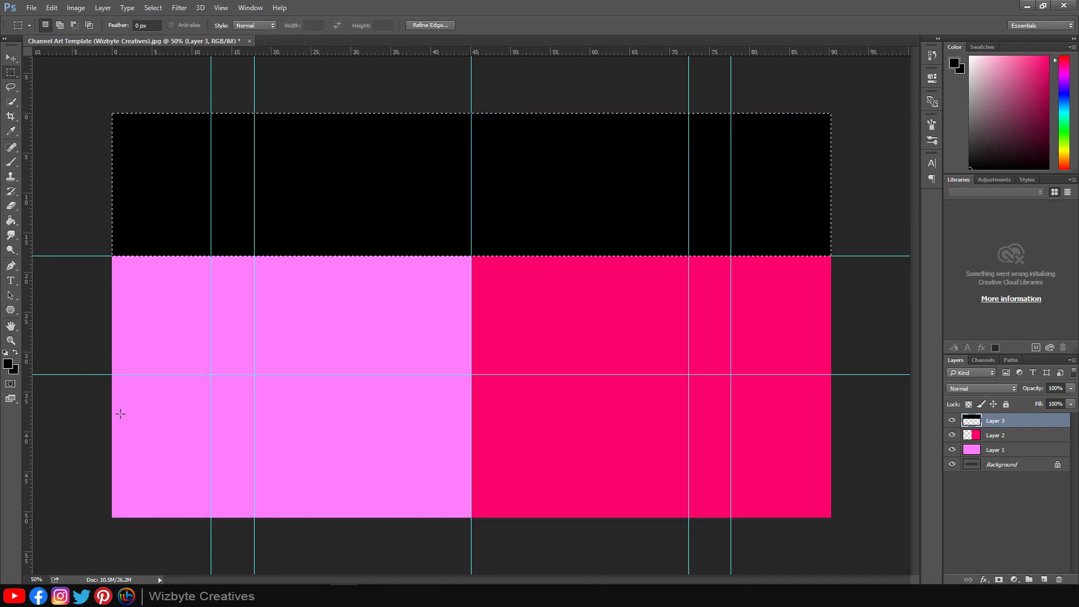
drag(836, 533, 52, 374)
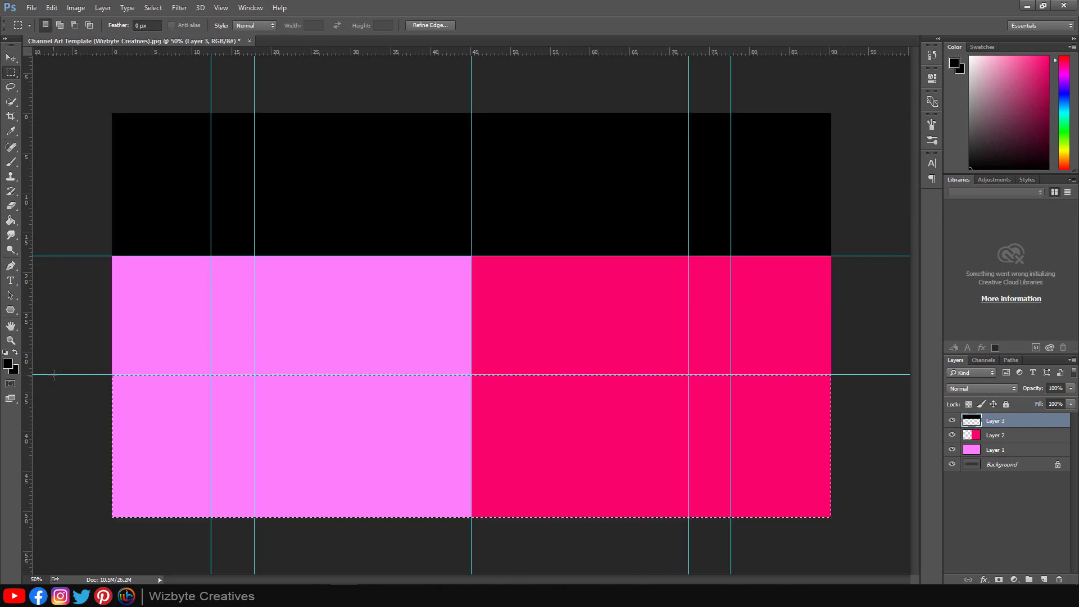
click(11, 220)
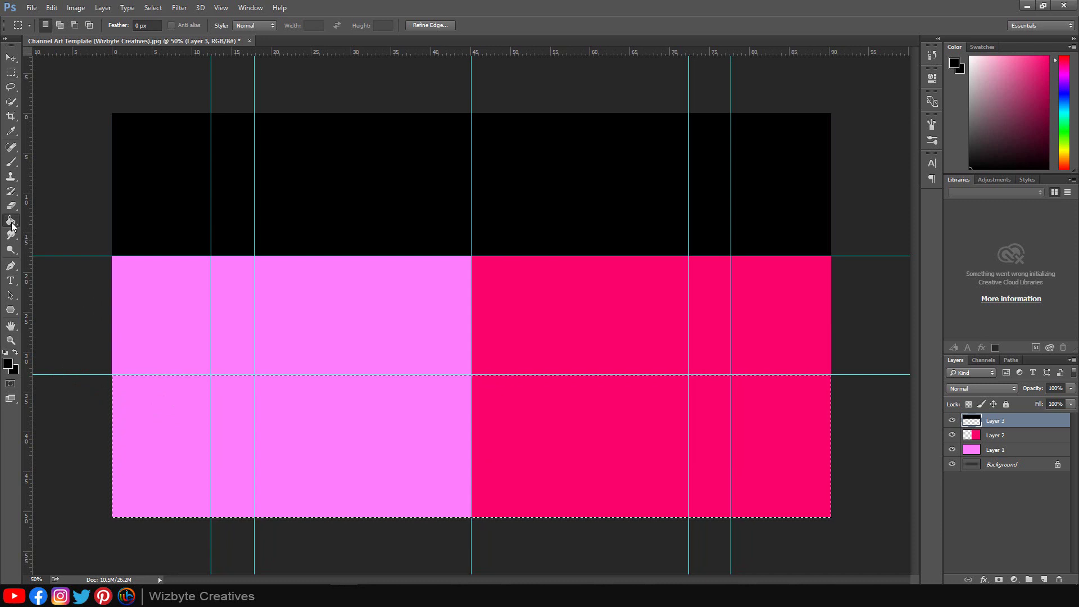
click(476, 417)
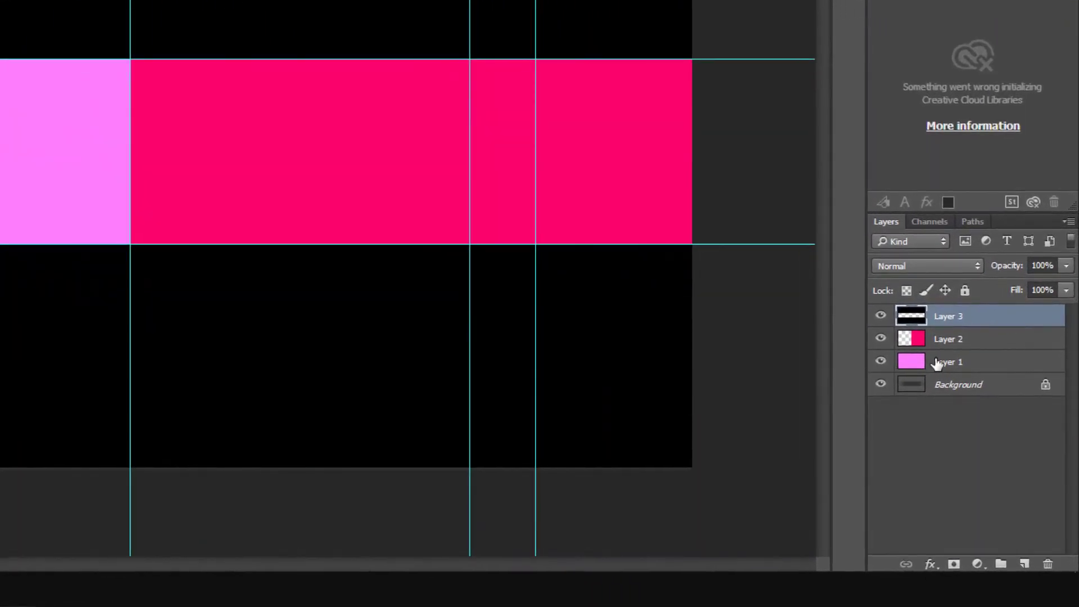
Step: Merge Layer 1 and Layer 2 into a single two-tone pink layer
click(943, 347)
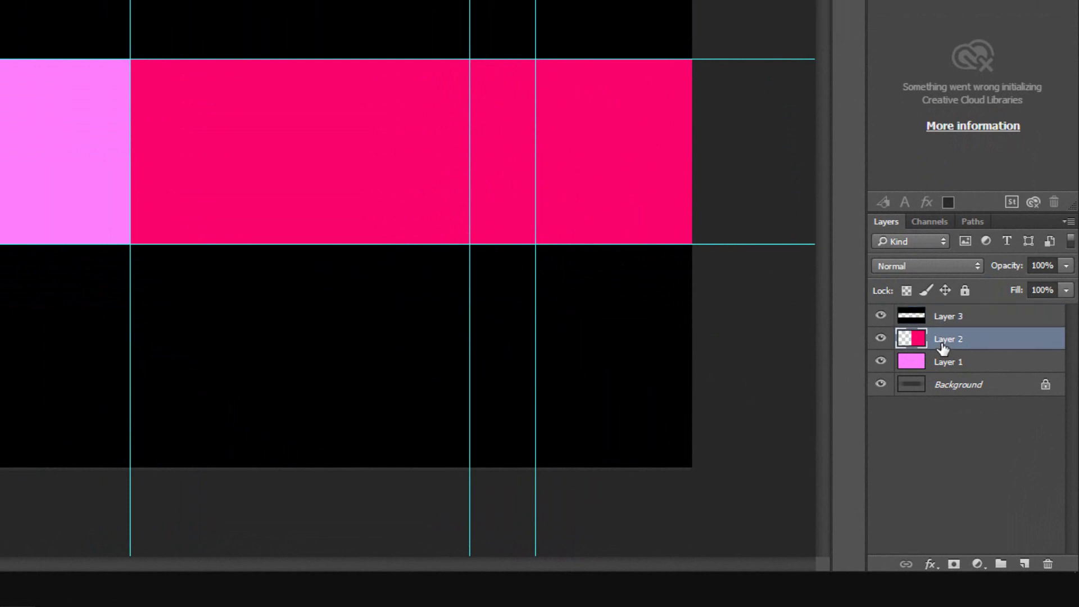
shift+click(943, 363)
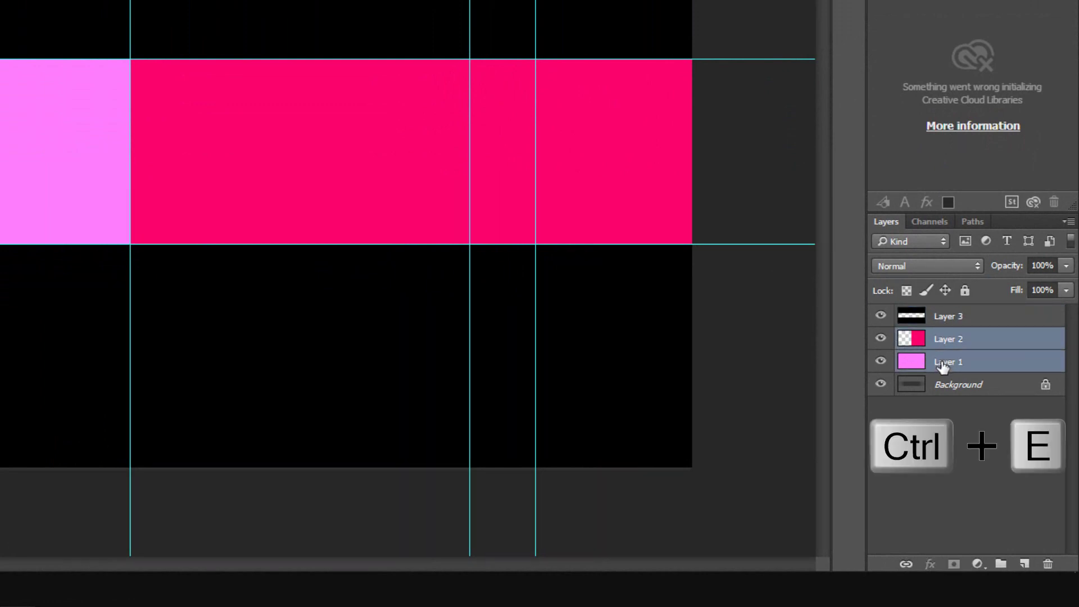
key(ctrl+e)
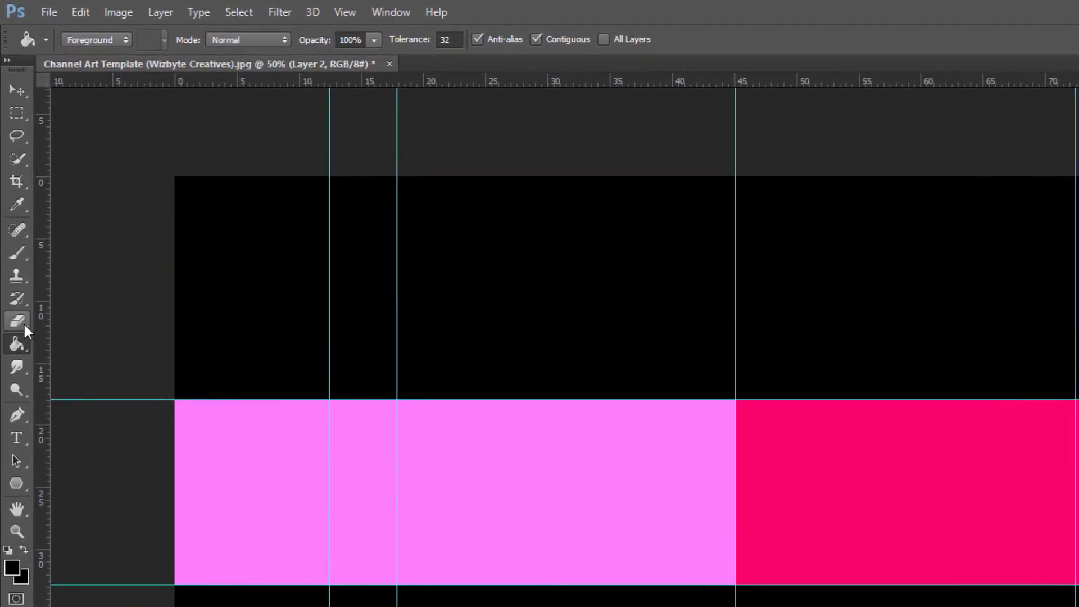
Step: Set the Eraser to the 880 px dripping-shape brush preset and reduce its size to 450 px
click(21, 322)
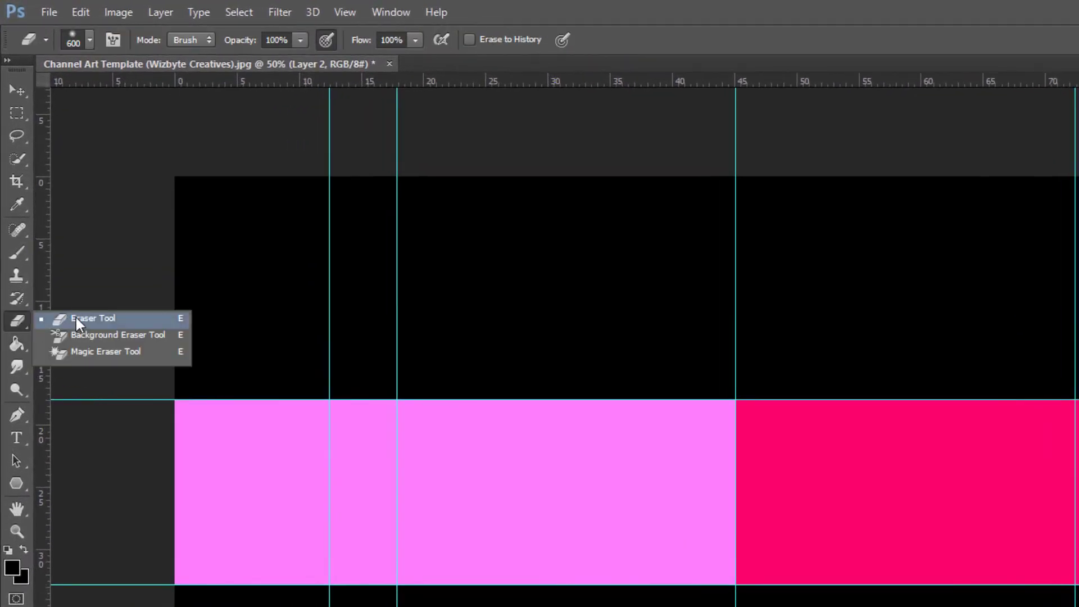
click(76, 318)
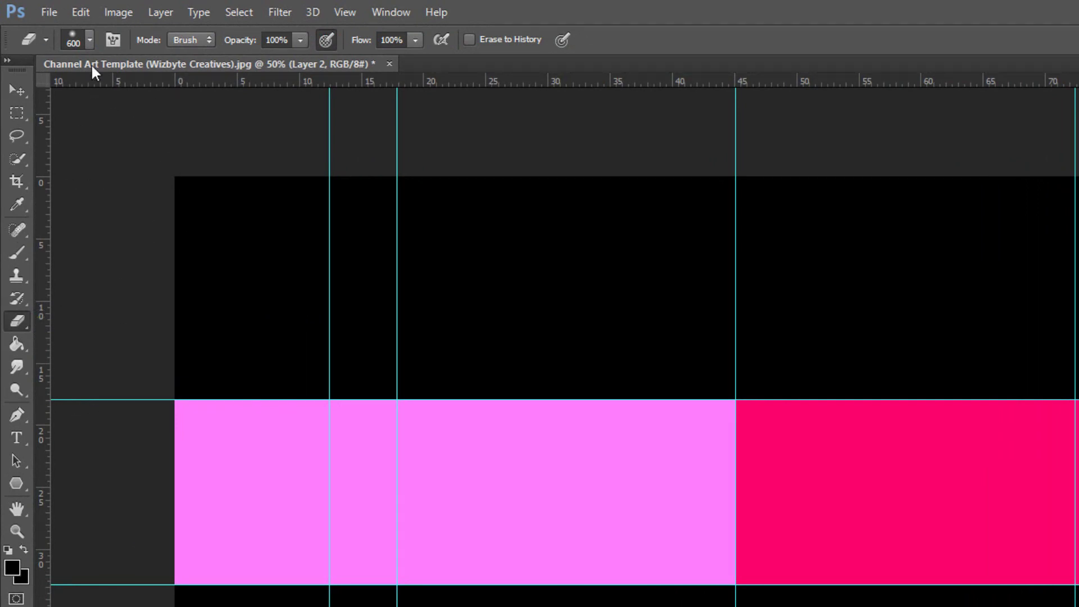
click(91, 40)
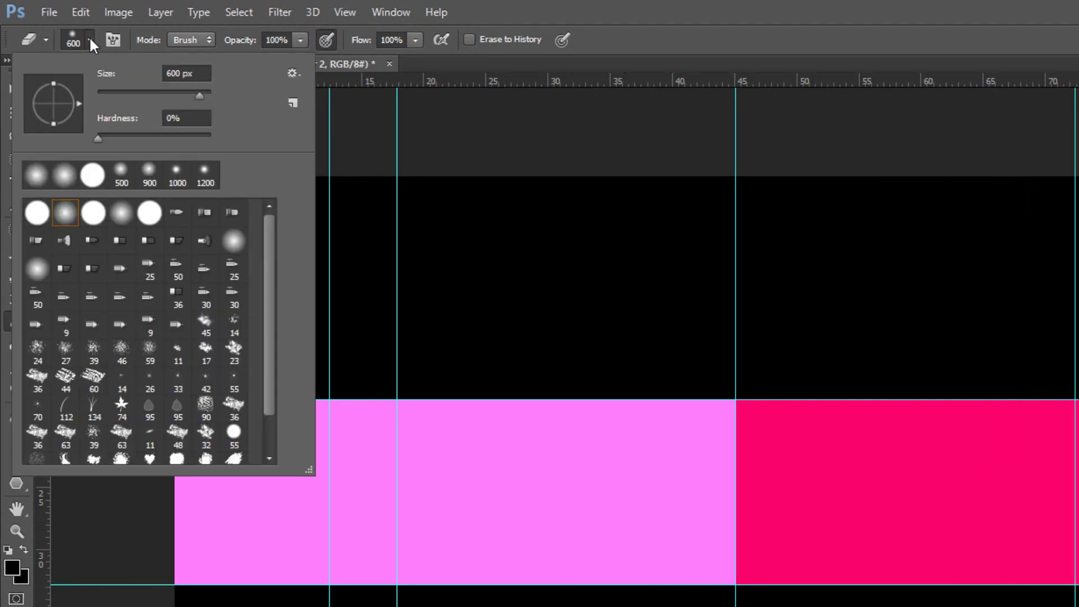
scroll(266, 289, down, 2)
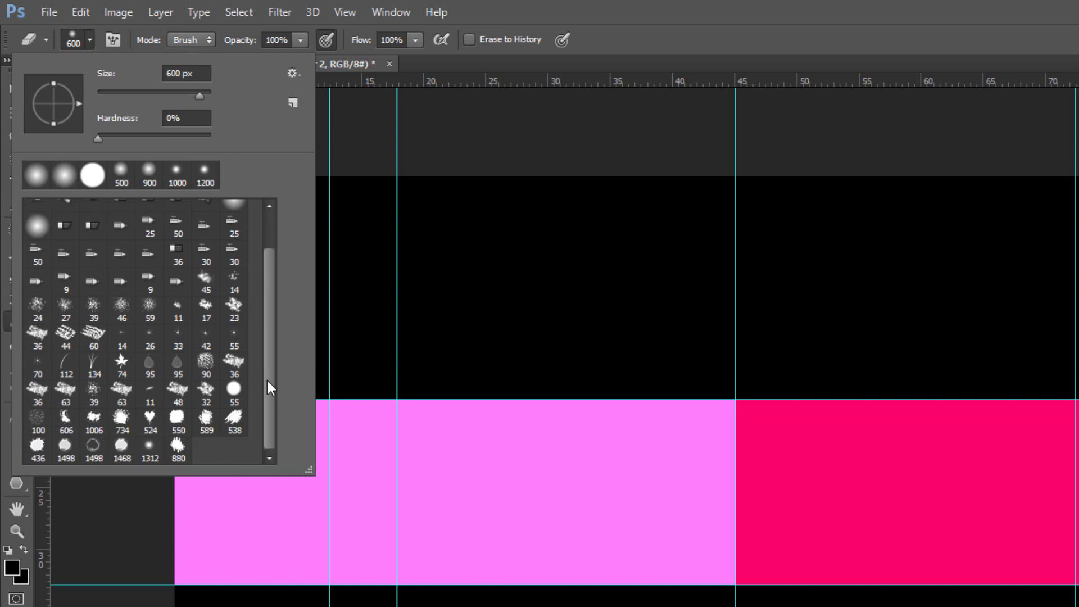
click(178, 450)
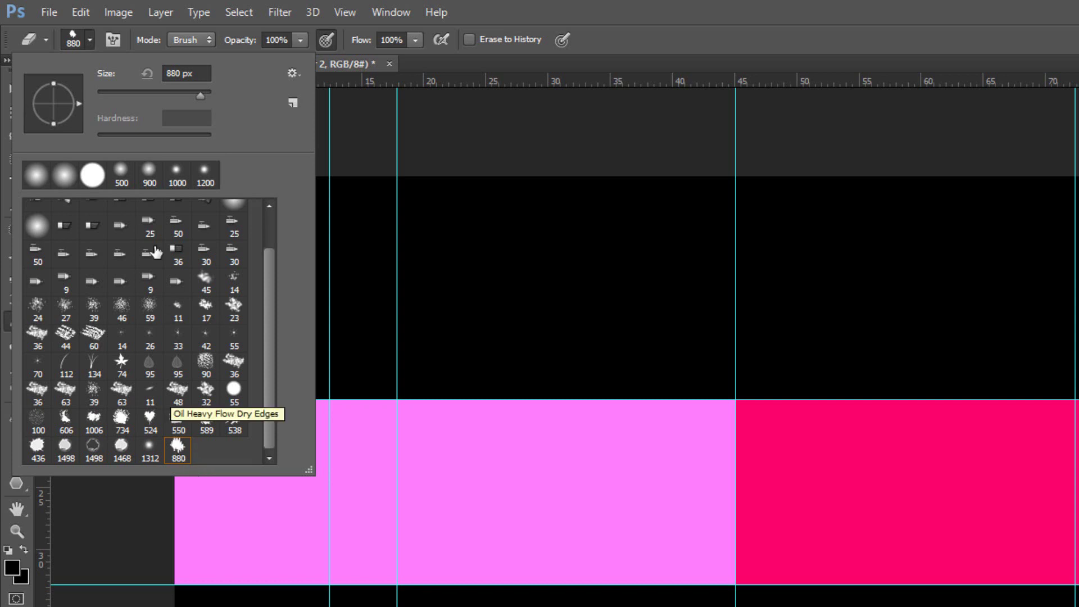
click(196, 89)
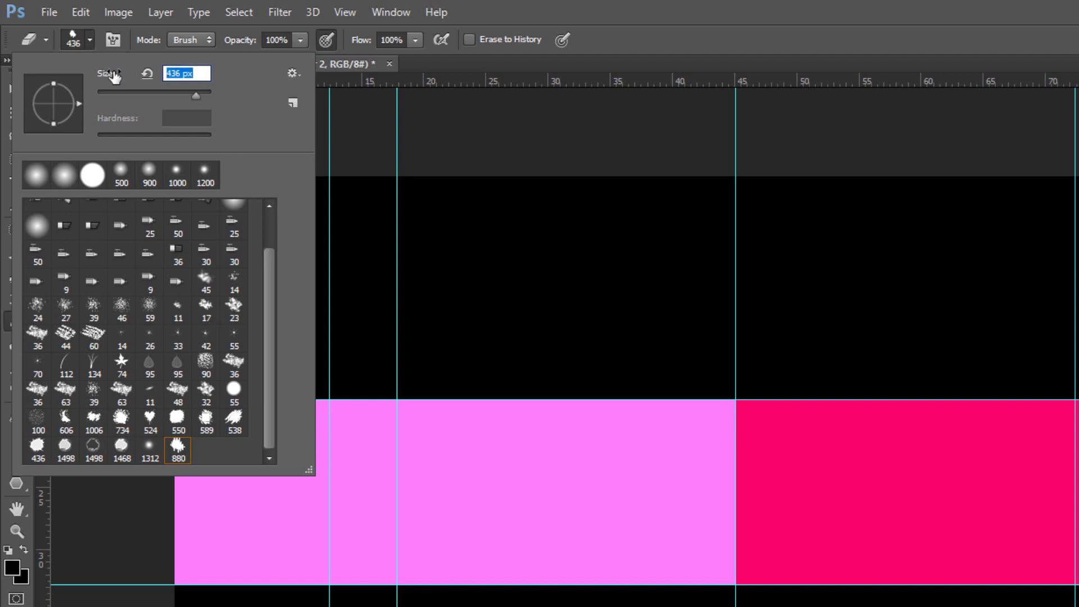
text(450)
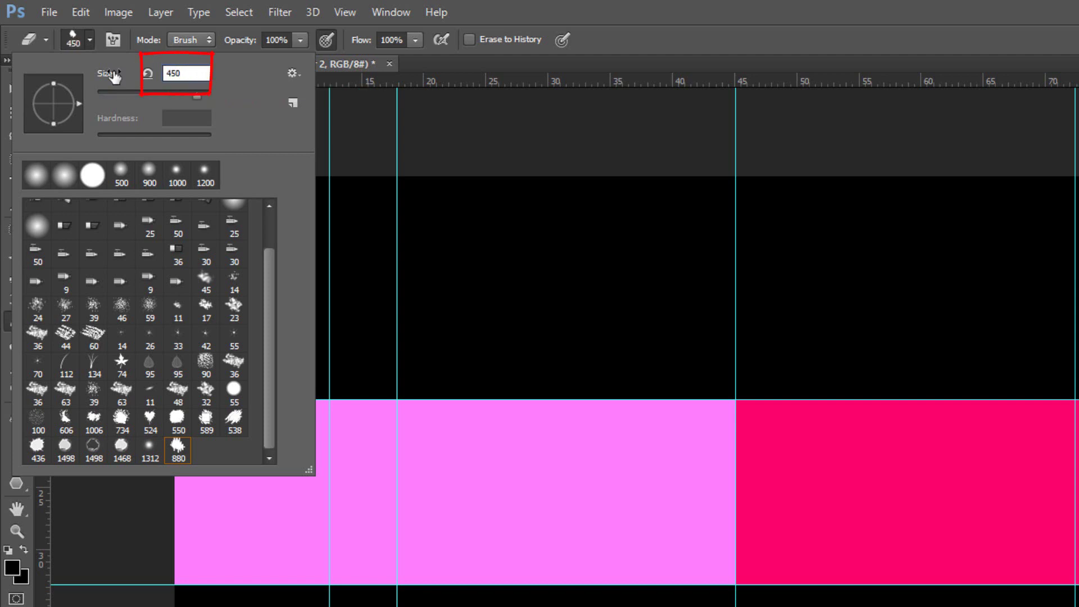
key(Return)
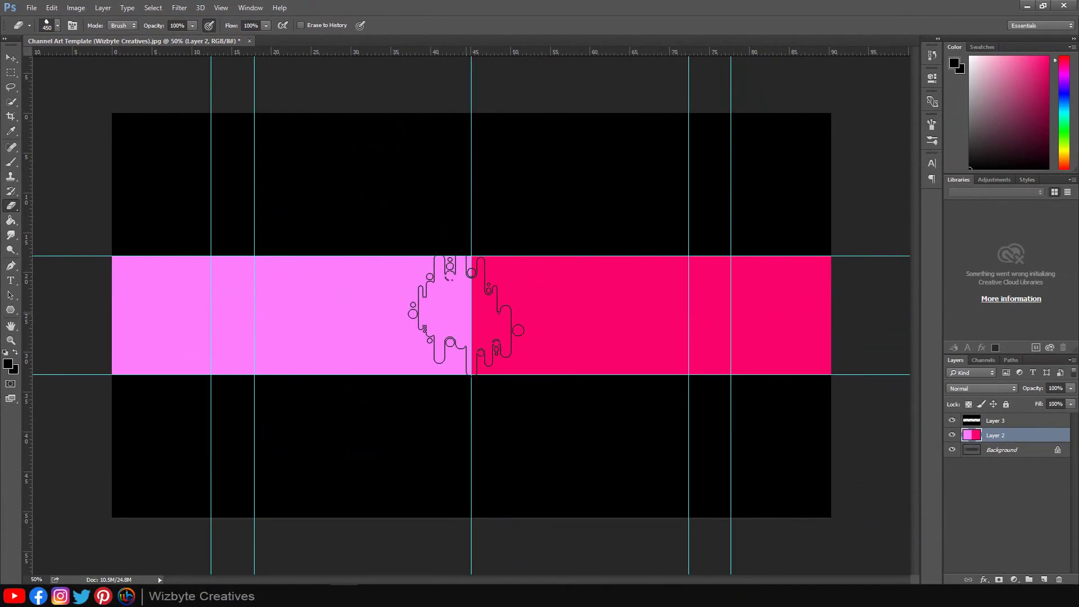
Step: Erase one dripping shape from the merged pink layer, centred on the vertical centre guide, and return to the Move tool
key(ctrl+plus)
key(ctrl+plus)
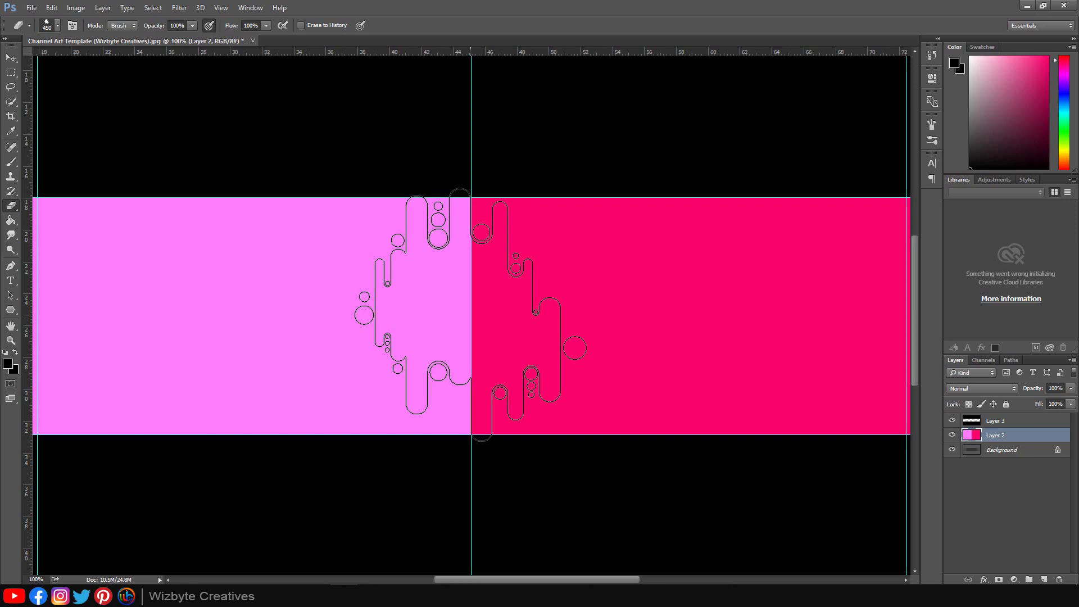
click(471, 314)
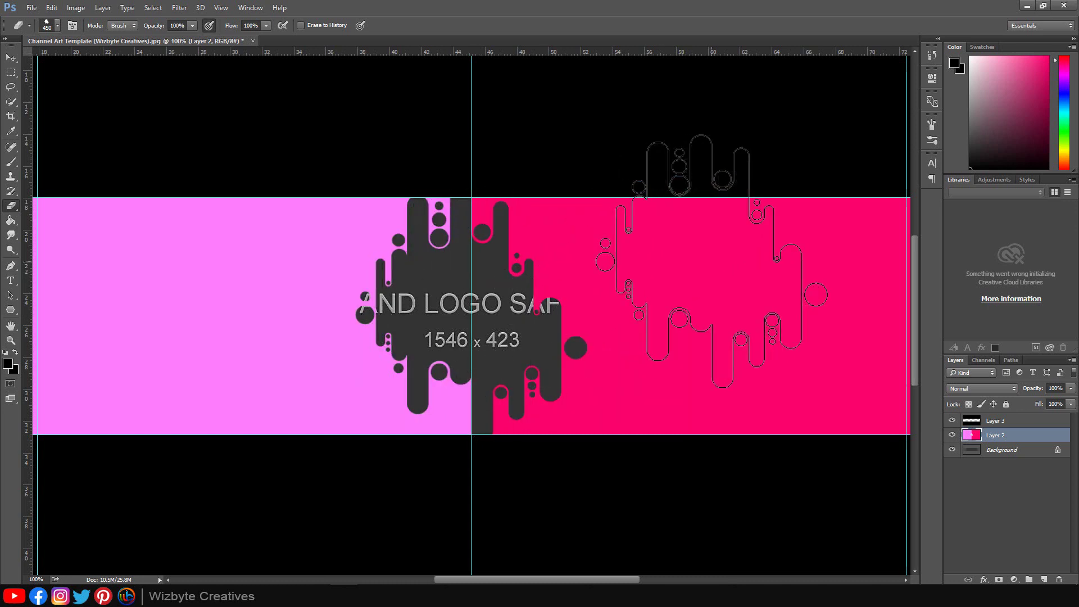
key(v)
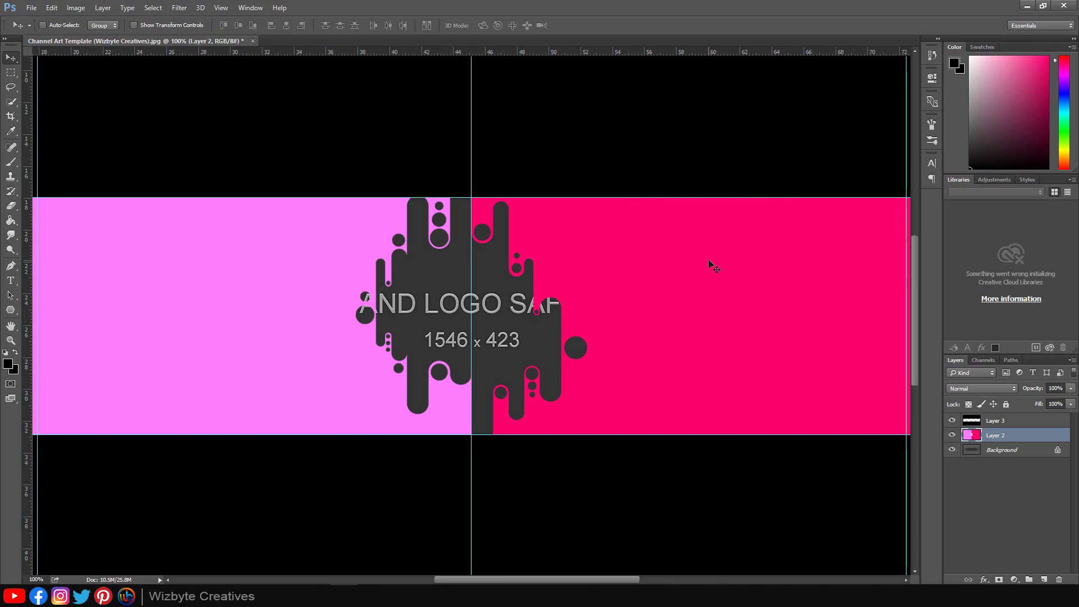
Step: Switch to the TCA 1 folder in File Explorer and place model.jpg into the channel art document
mouse_move(159, 596)
click(168, 549)
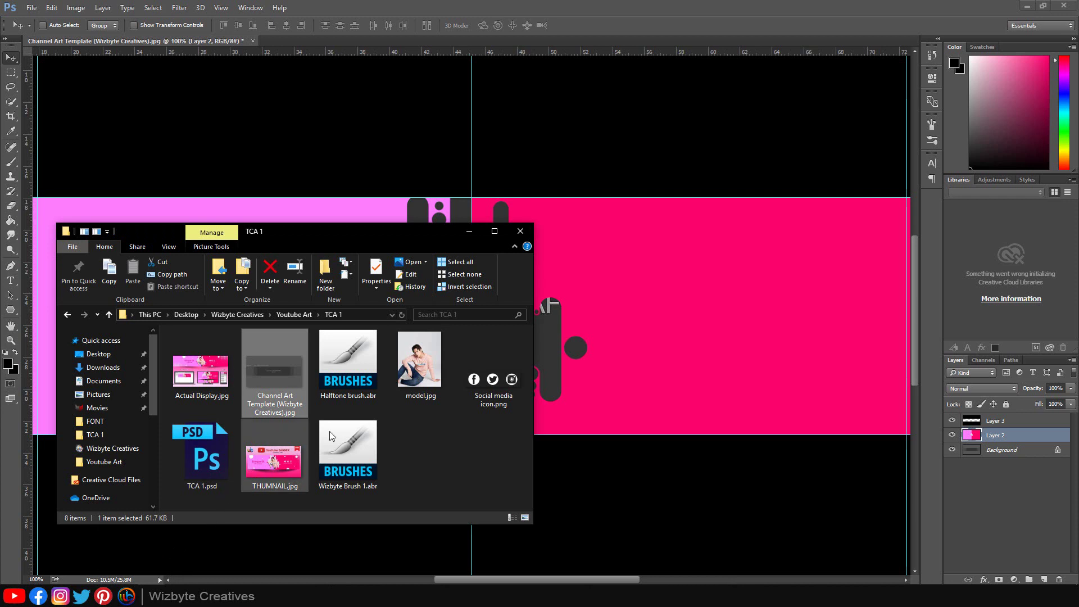
click(424, 380)
drag(423, 379, 646, 349)
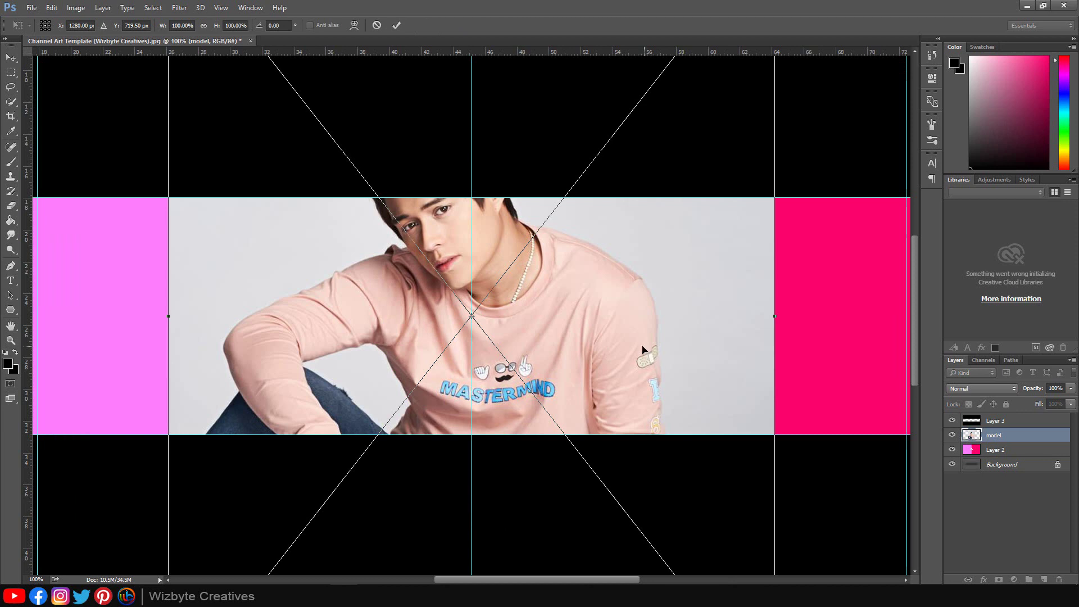
Step: Scale the placed model photo proportionally about its centre to about 46% and apply the transformation
key(ctrl+minus)
key(ctrl+minus)
key(ctrl+minus)
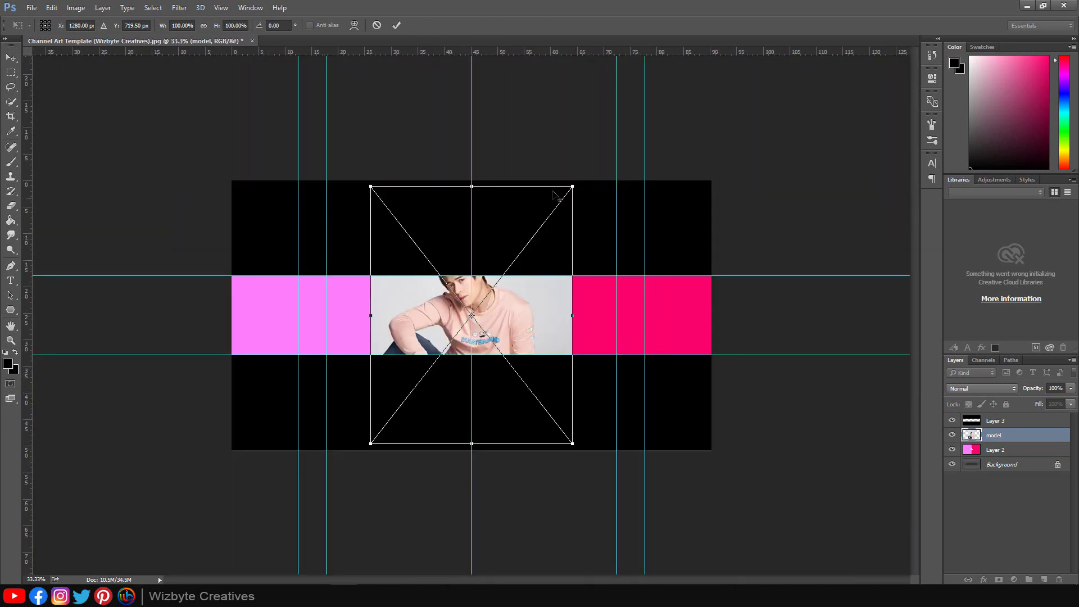
drag(569, 187, 525, 262)
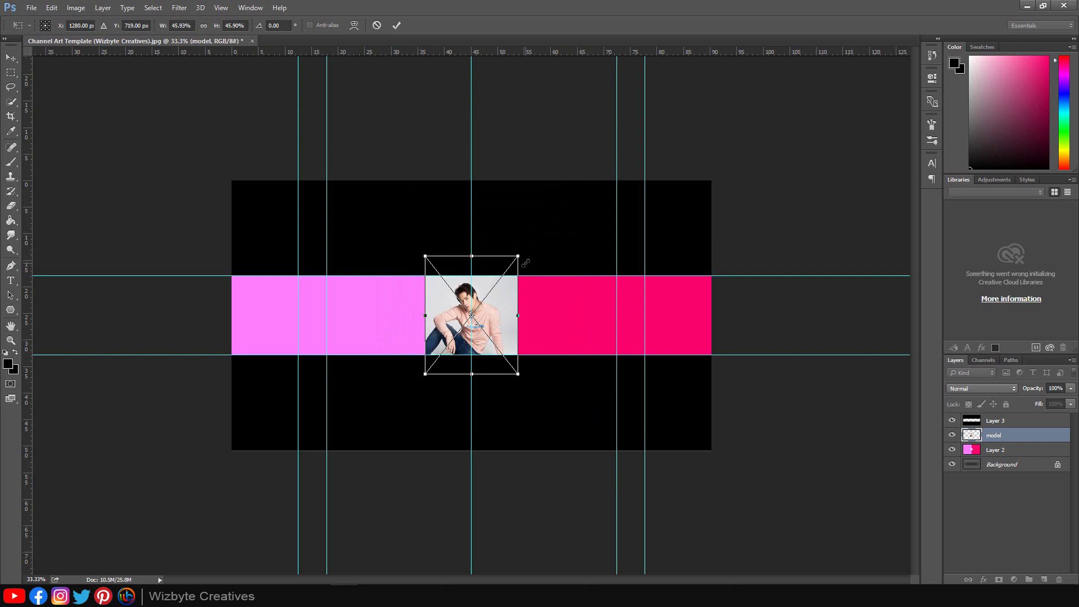
key(Return)
key(ctrl+0)
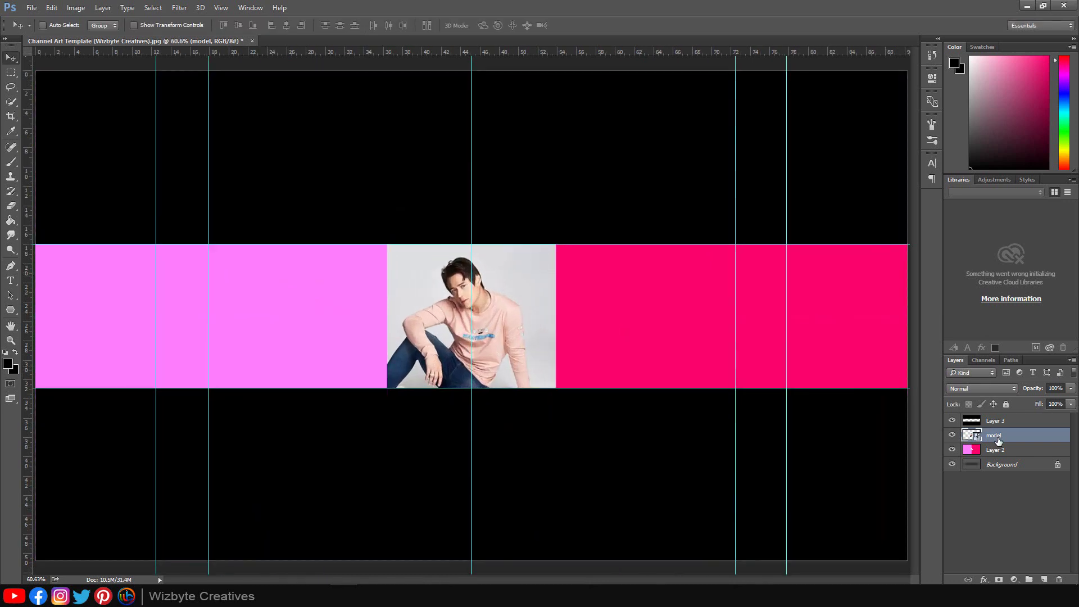
Step: Move the model layer beneath Layer 2 and nudge the photo slightly within the dripping cutout
drag(998, 438, 998, 453)
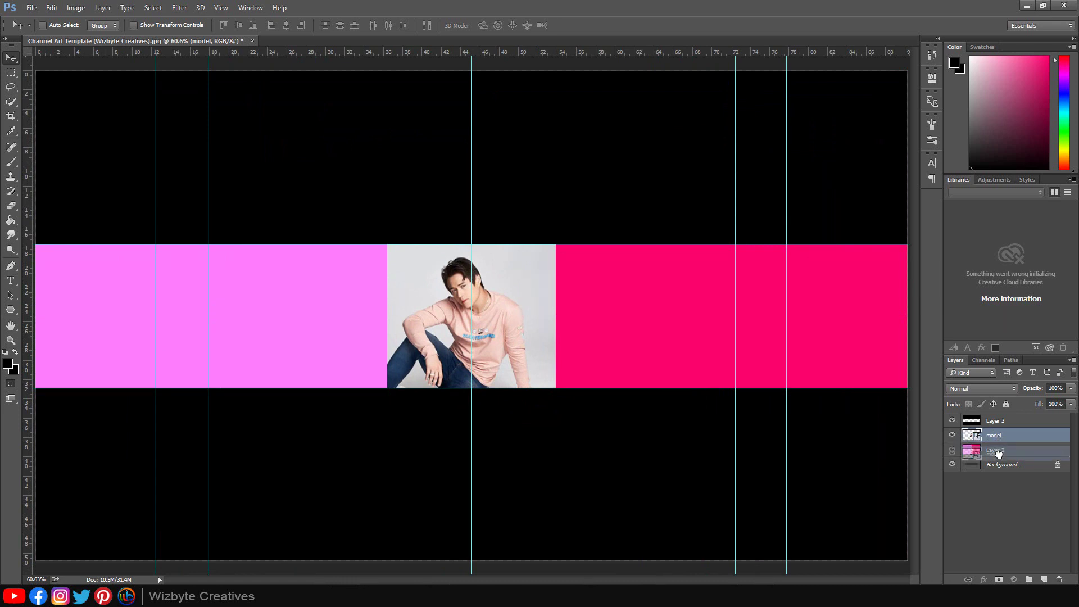
scroll(504, 356, up, 3)
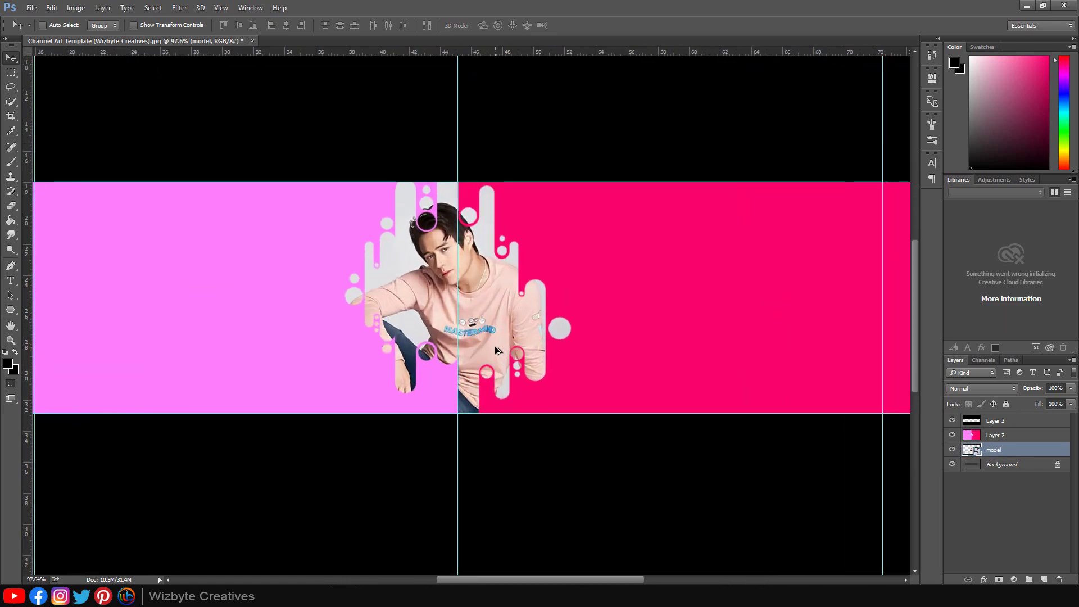
mouse_move(478, 321)
mouse_down()
mouse_move(479, 330)
mouse_move(481, 318)
mouse_up()
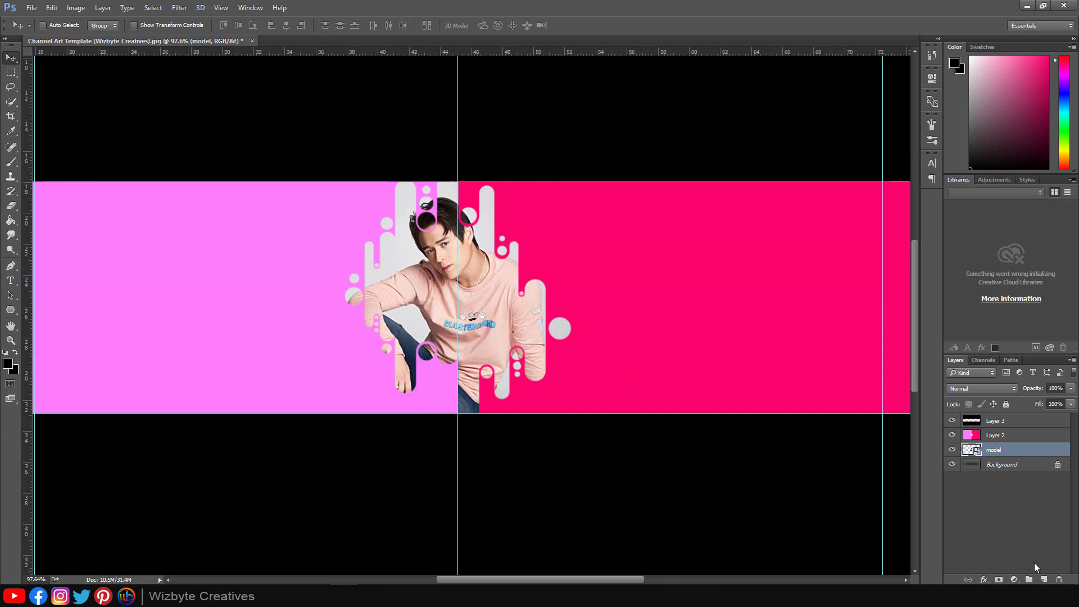
Step: Add a new layer above the model layer and set the Brush to a hard round tip with 100% hardness
click(1044, 580)
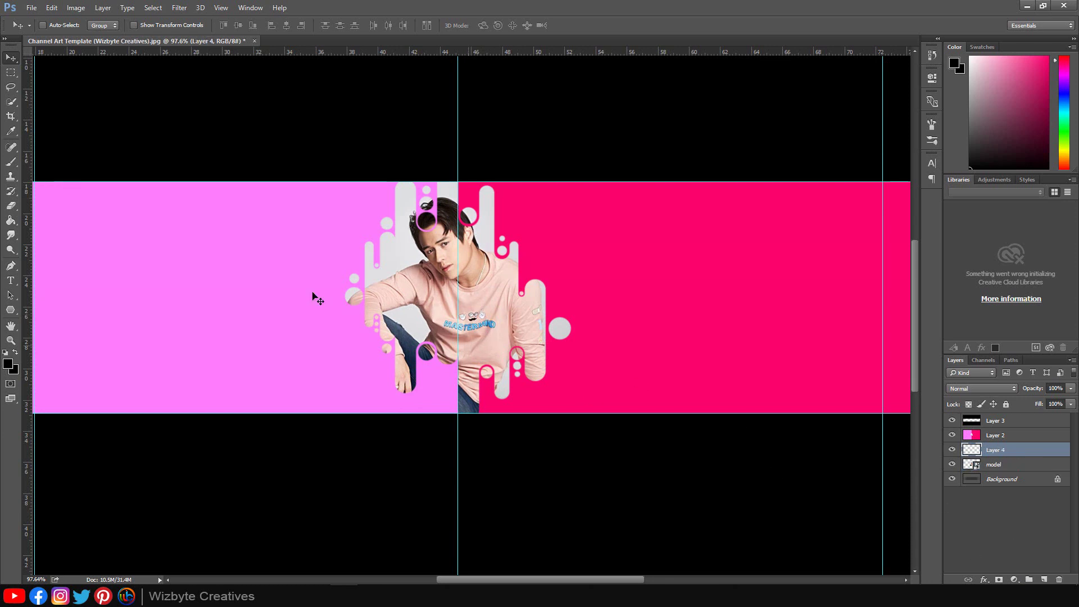
click(11, 166)
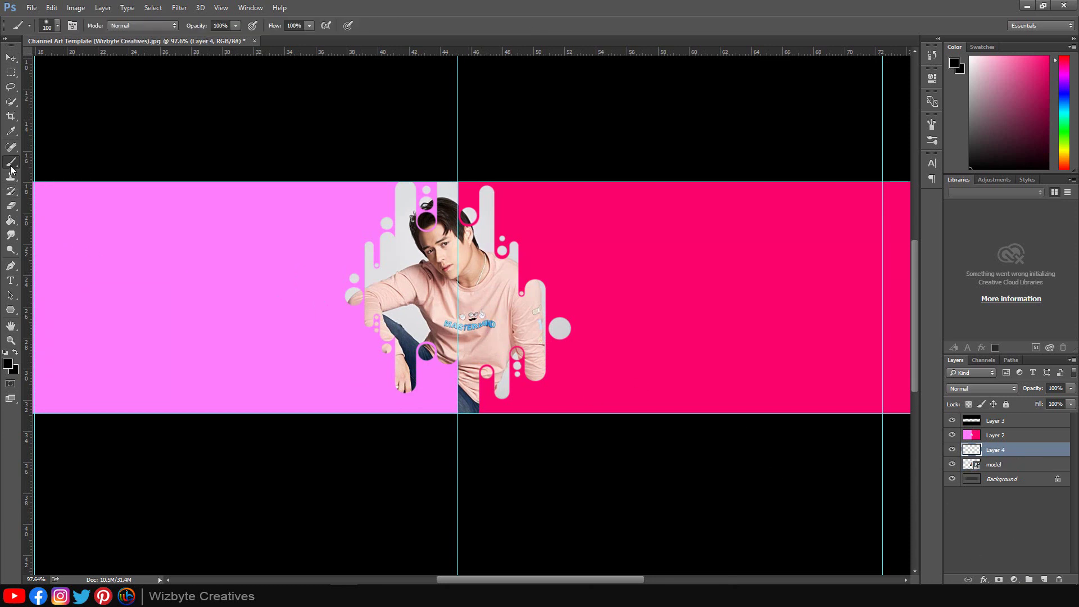
click(57, 26)
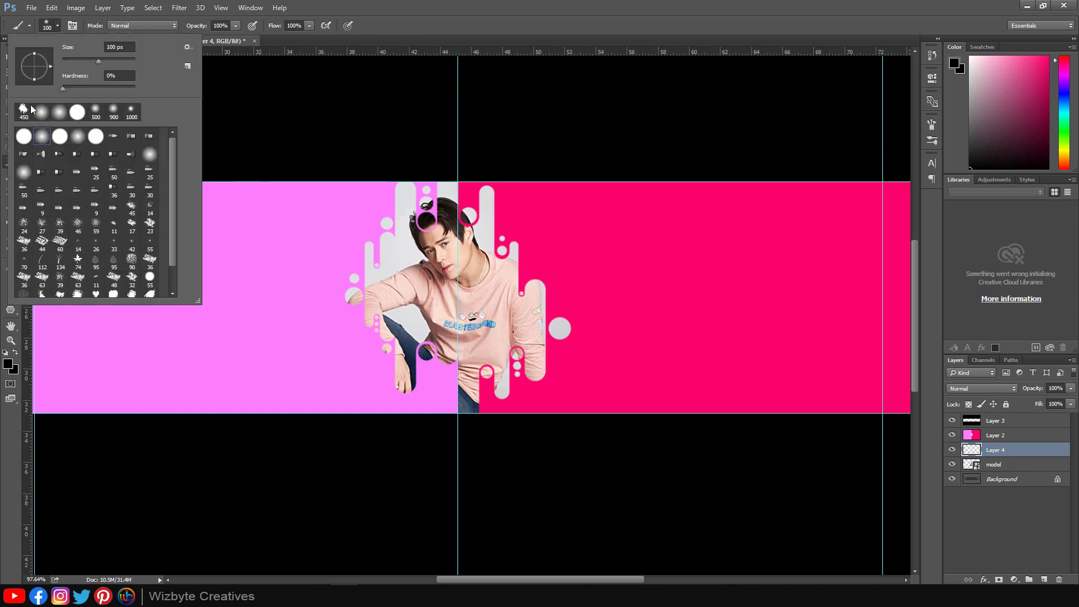
click(24, 137)
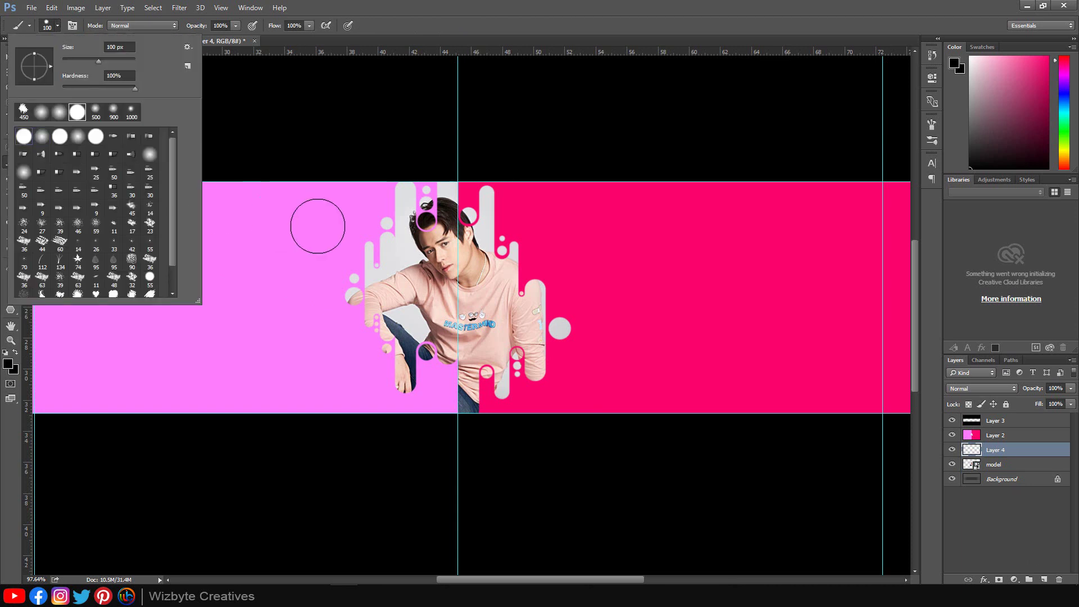
key(Return)
key(ctrl+plus)
key(ctrl+plus)
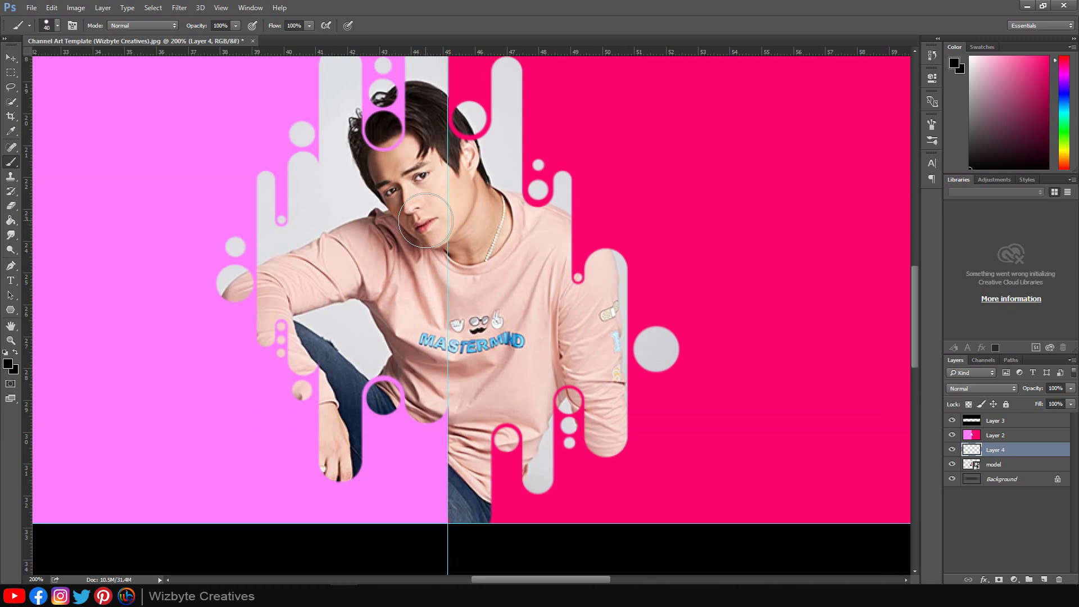
Step: Sample the hot pink background colour and fill four circular cutouts on the light-pink half with a 35 px brush
alt+click(571, 124)
key(bracketleft)
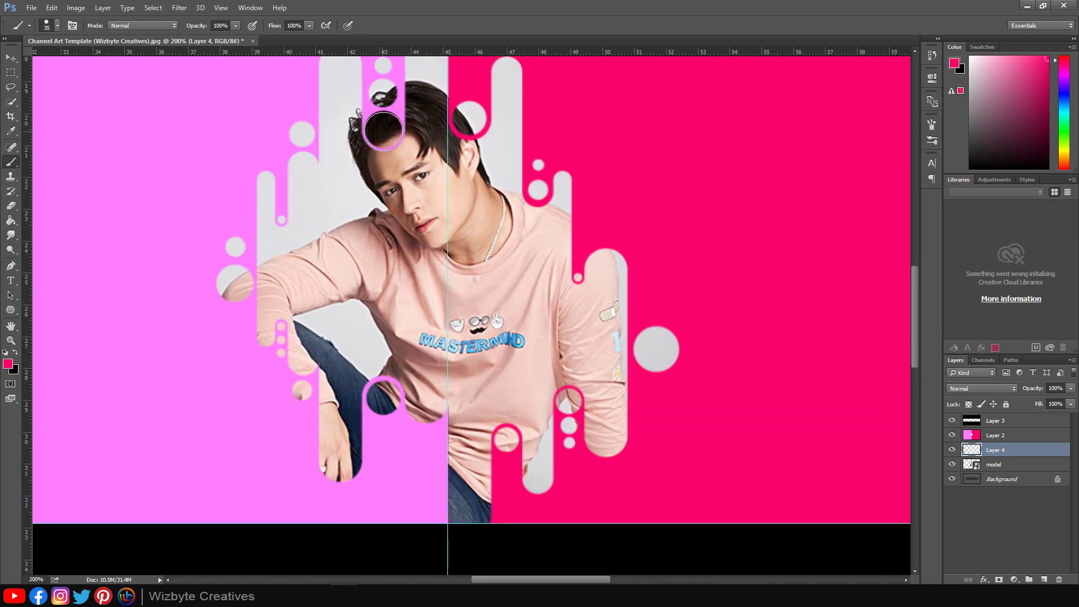
click(384, 131)
click(302, 133)
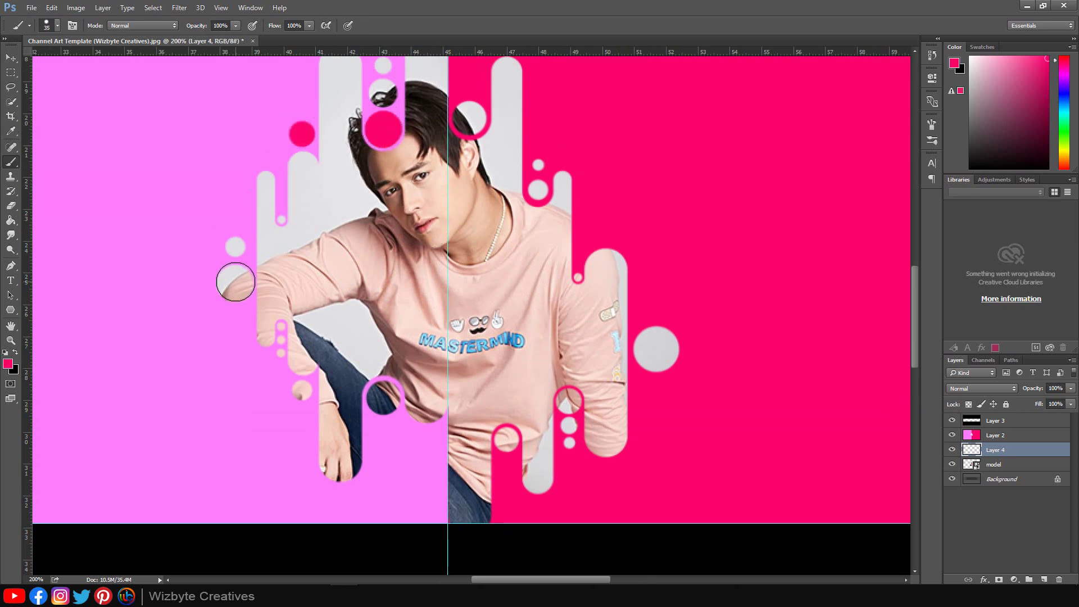
click(235, 281)
click(302, 390)
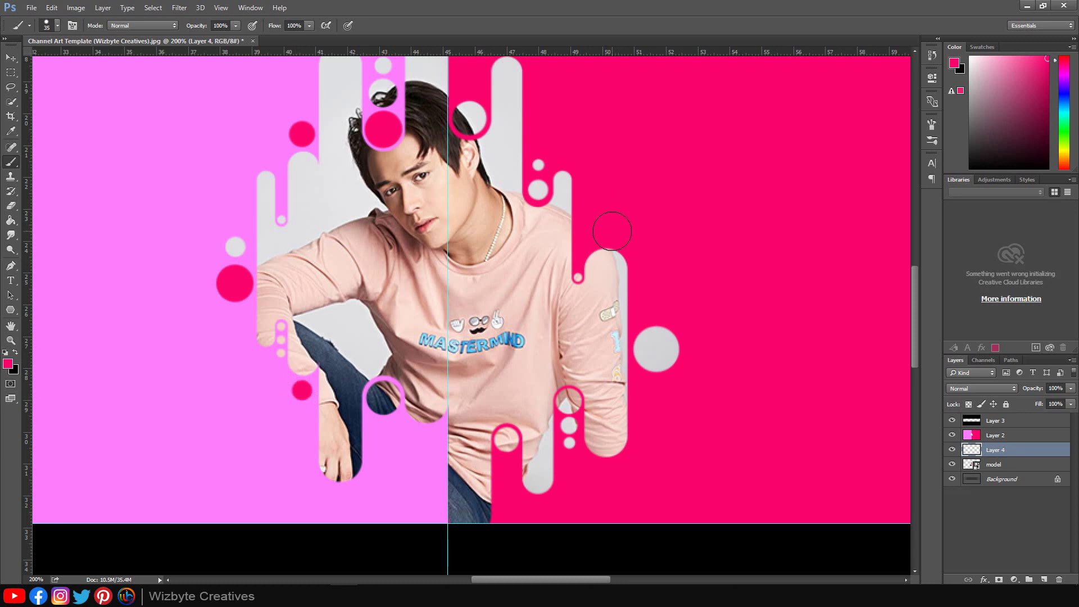
Step: Set the foreground colour to white, #ffffff
click(7, 363)
text(ffffff)
key(Return)
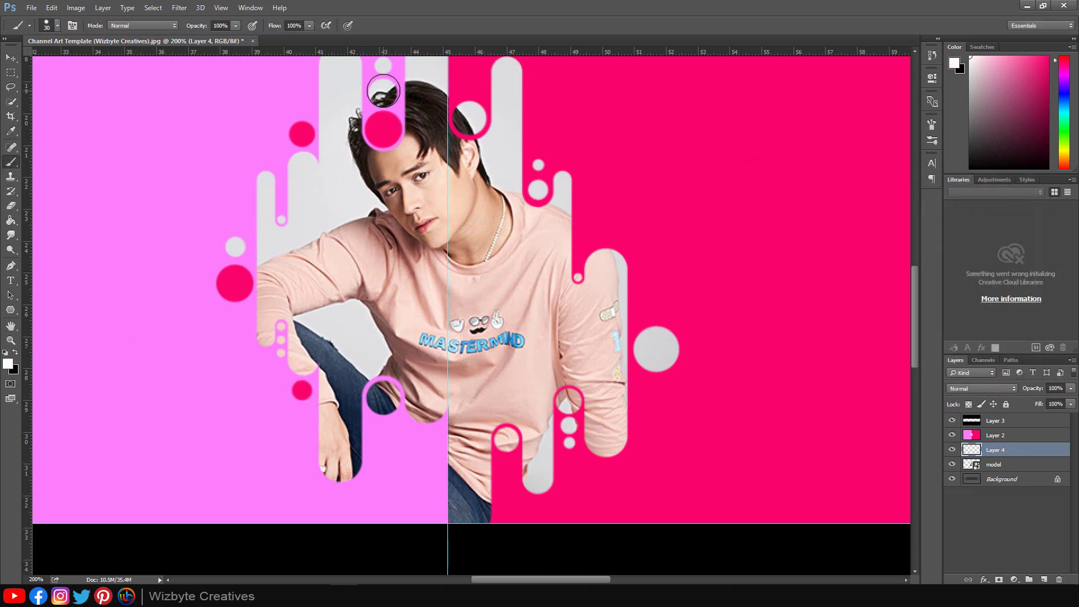
Step: Fill five medium circular cutouts around the model with white, using a 30 px brush
click(382, 87)
click(383, 63)
scroll(383, 63, up, 1)
click(235, 281)
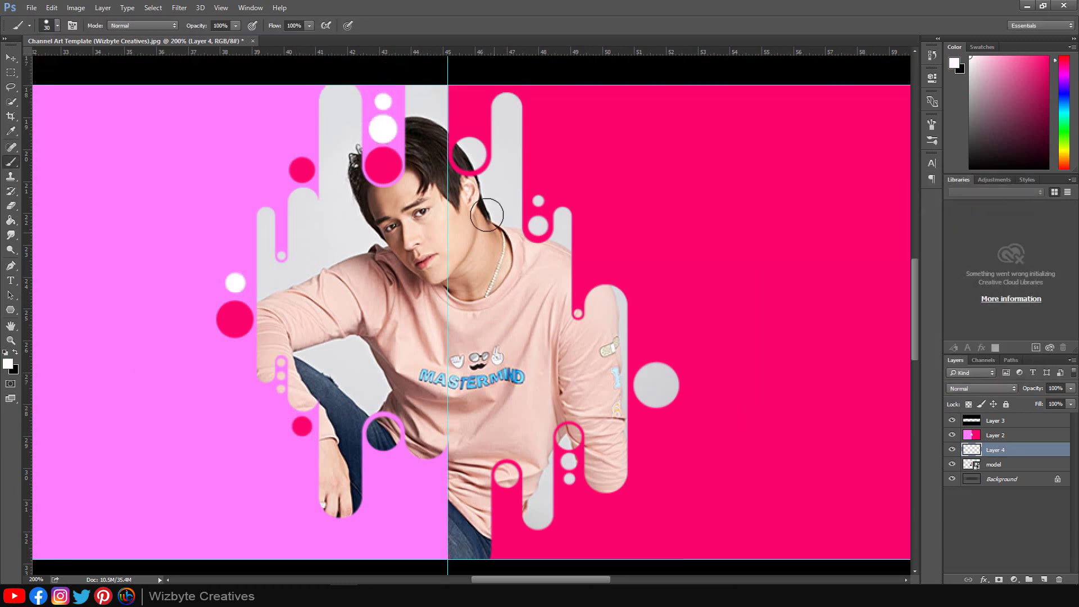
click(469, 155)
click(384, 433)
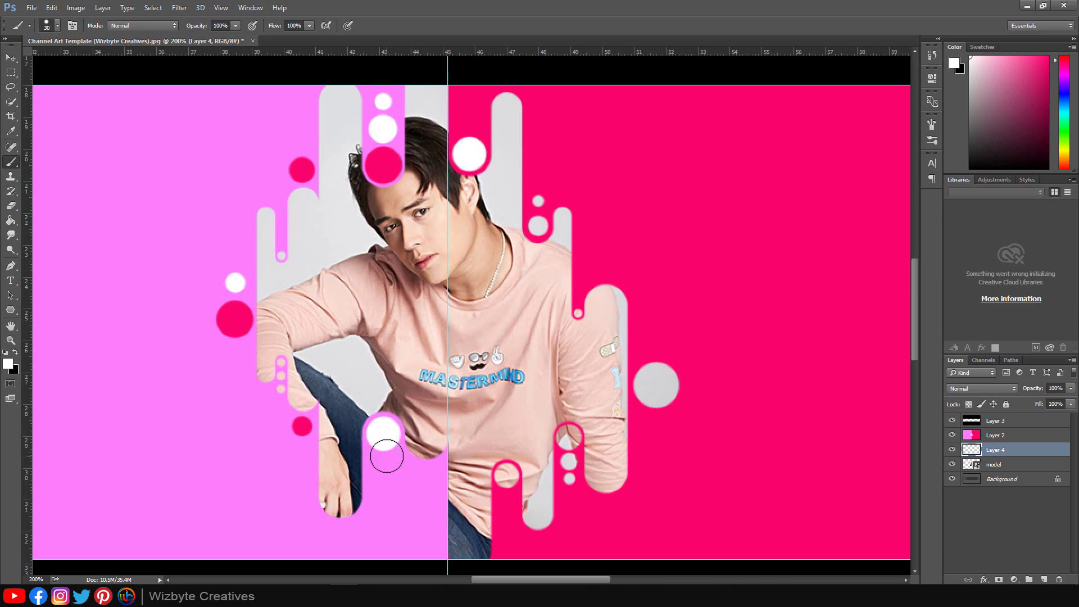
Step: Fill the small circular cutouts beside the model's sleeve and shoulders with white, reducing the brush to 9 px
scroll(223, 484, up, 2)
key(bracketleft)
key(bracketleft)
key(bracketleft)
click(295, 337)
click(295, 352)
click(295, 368)
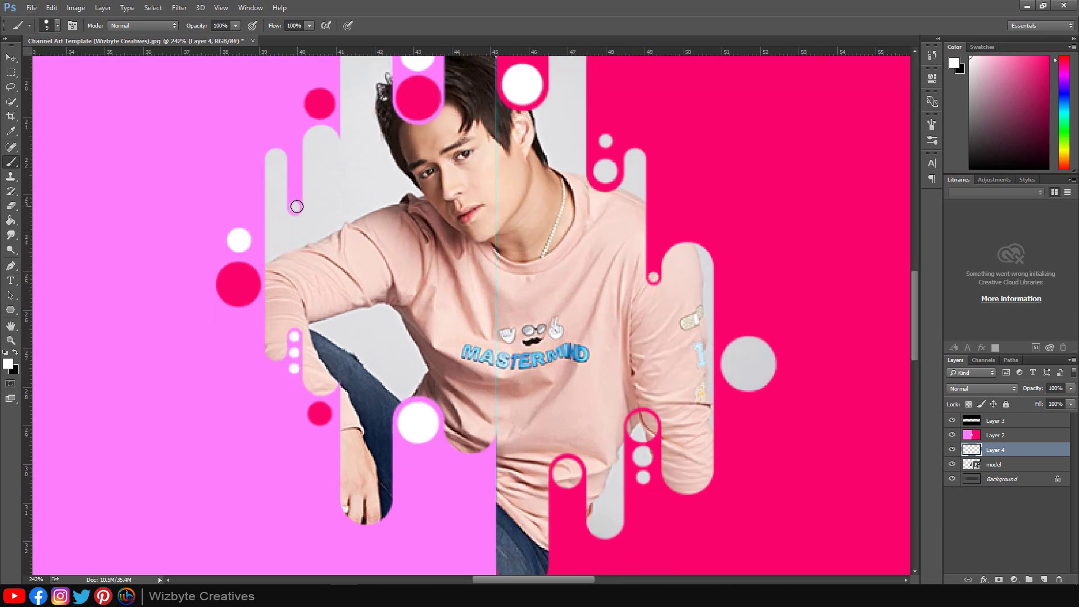
click(295, 208)
click(605, 137)
scroll(605, 136, up, 1)
click(593, 202)
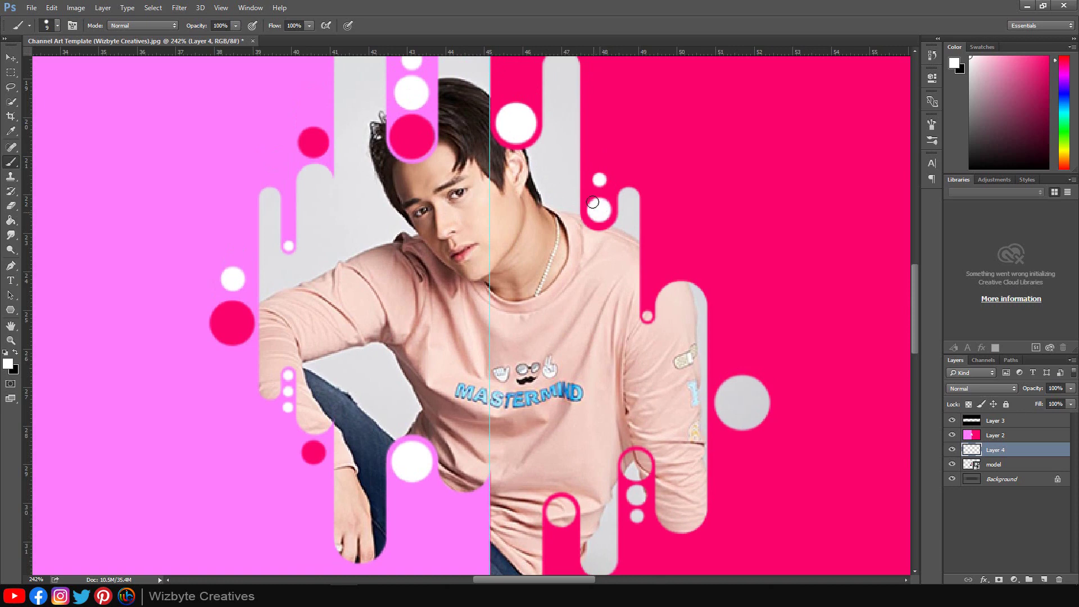
Step: Fill three circular cutouts at the lower part of the hot-pink half with white, using a 20 px brush
drag(541, 515, 541, 375)
key(bracketright)
key(bracketright)
click(557, 368)
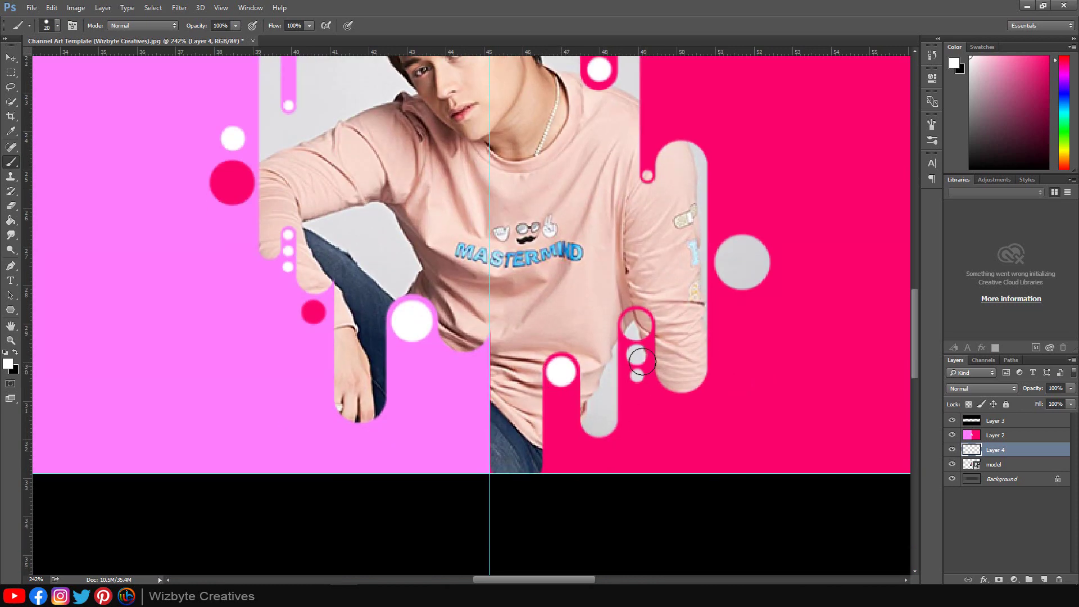
click(636, 354)
click(637, 375)
Step: Sample the light-pink background colour and fill the large outer circle, lower ring and upper shoulder circle on the hot-pink half
alt+click(171, 325)
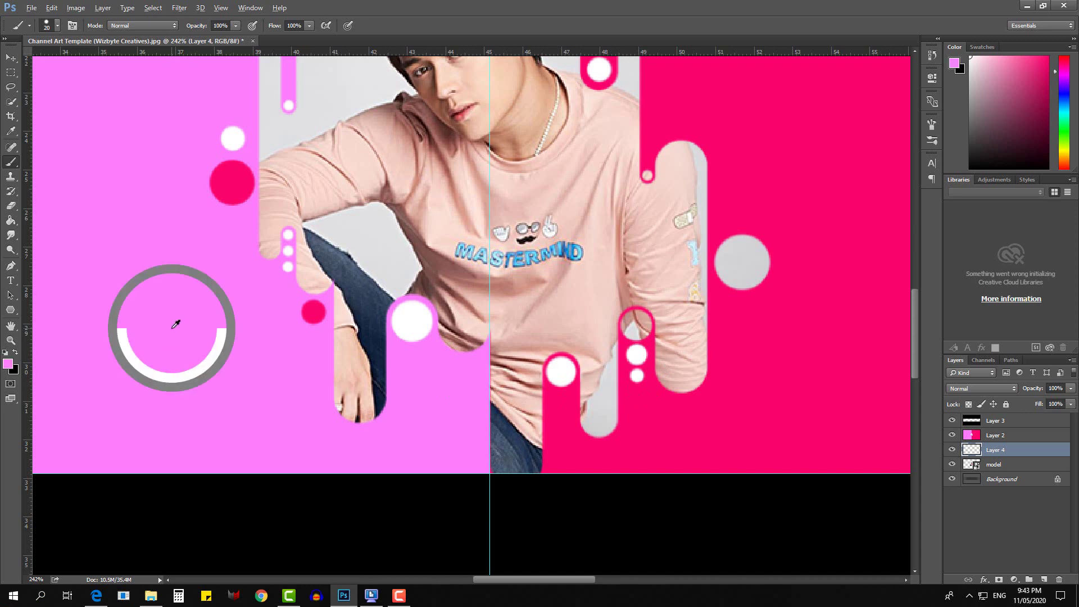
click(641, 324)
click(742, 263)
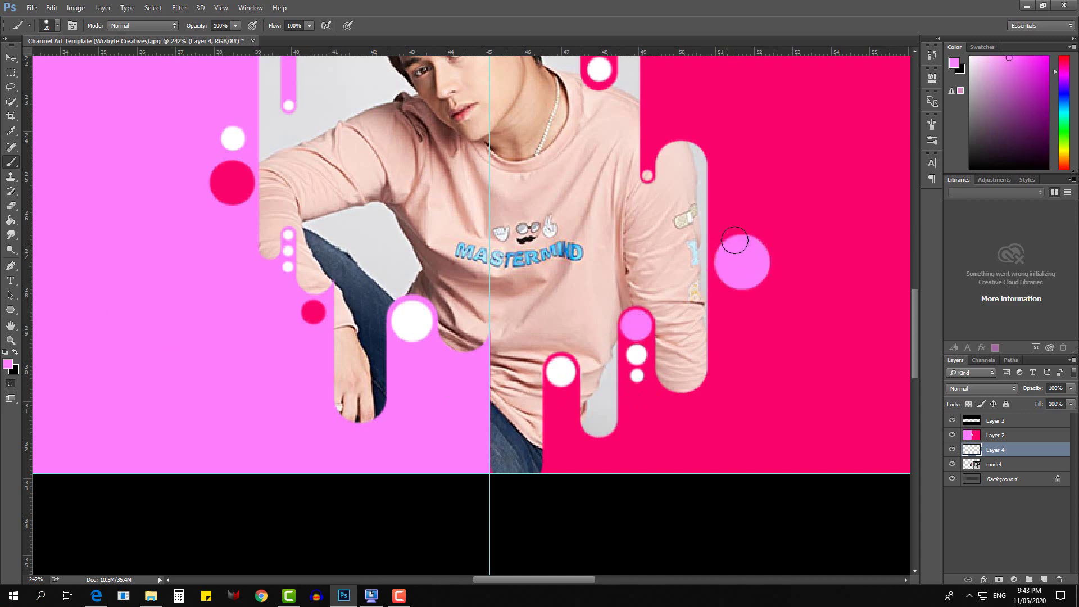
scroll(620, 131, up, 1)
scroll(620, 131, up, 3)
click(599, 105)
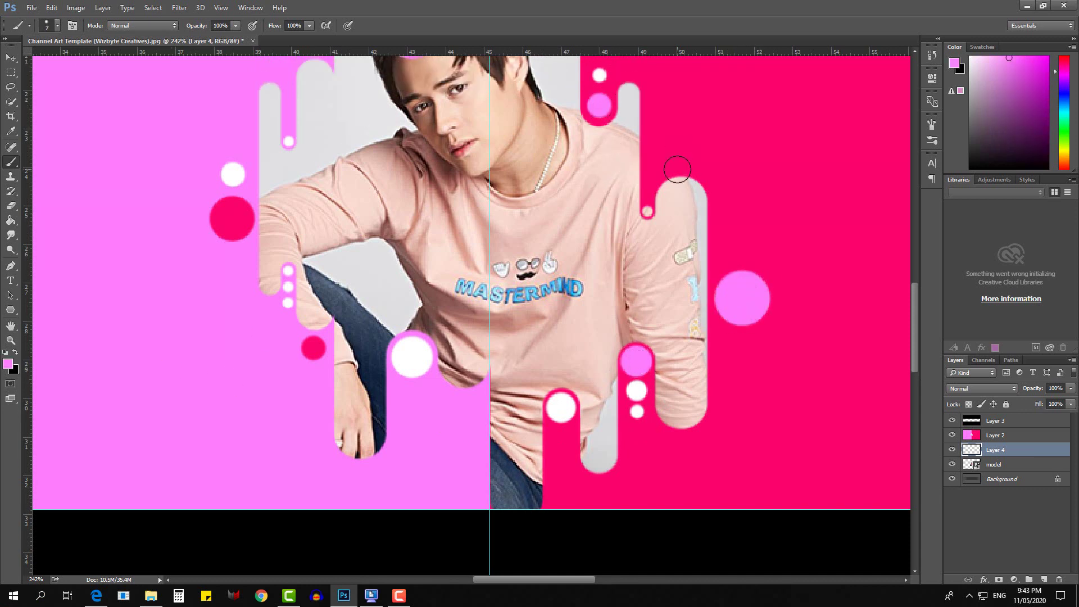
Step: Set the foreground colour back to white and fill the tiny circular cutout above the sleeve on the hot-pink half
click(8, 363)
click(1008, 189)
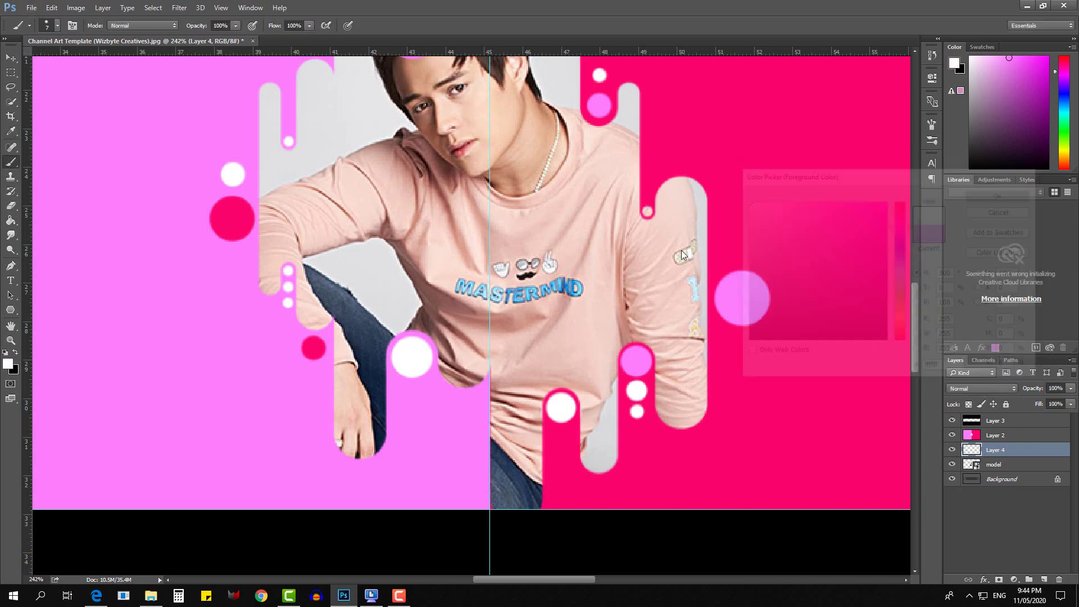
click(649, 210)
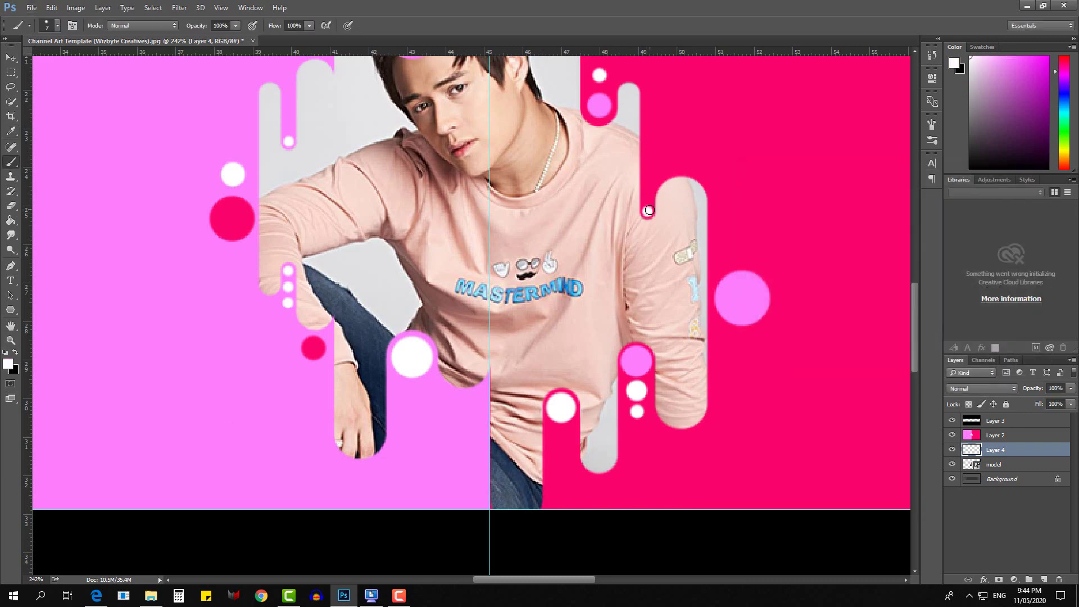
scroll(614, 288, down, 5)
key(v)
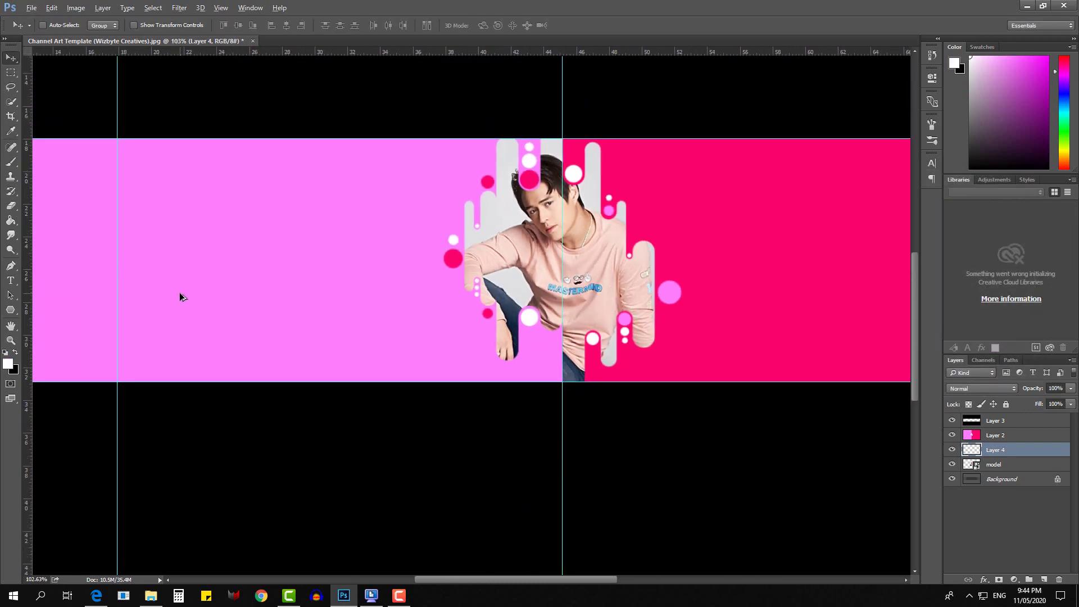
scroll(180, 293, down, 1)
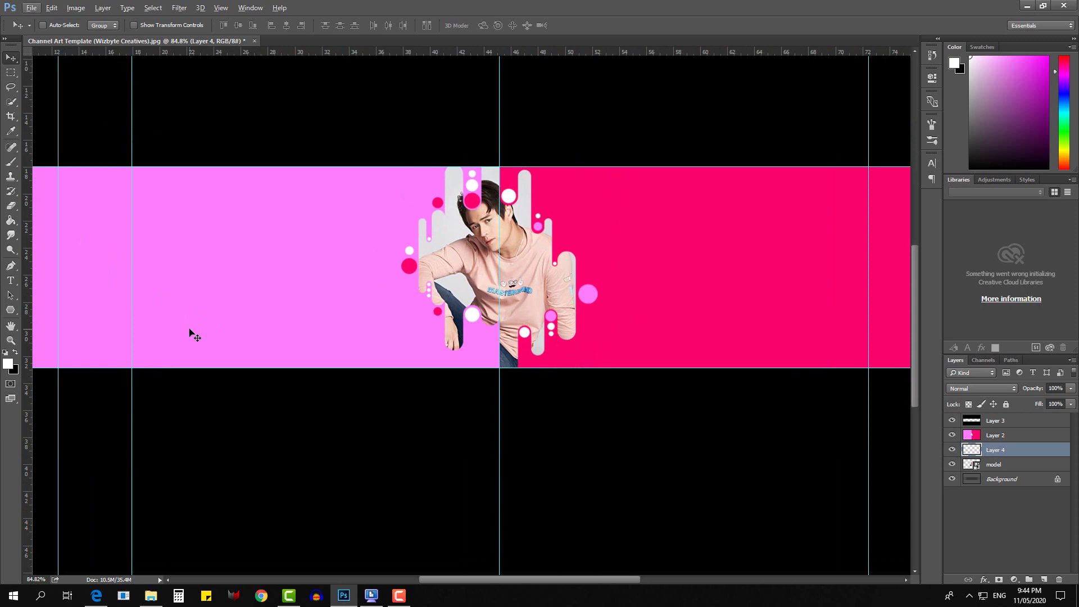
Step: Paint large white circles on Layer 2 at the light-pink half's upper edge and, at 90 px, the hot-pink half's lower edge
key(b)
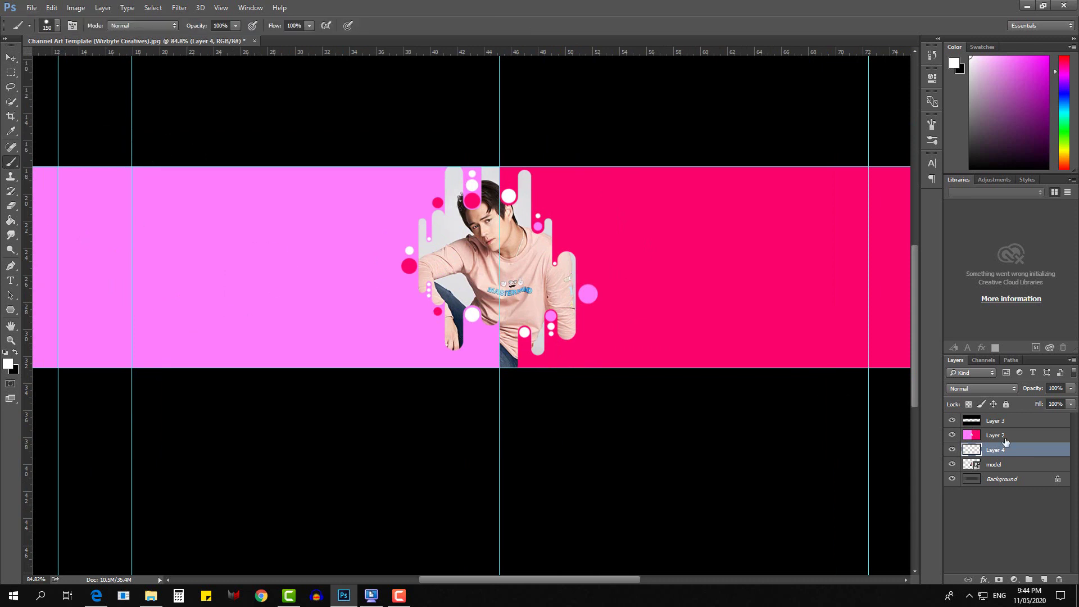
click(997, 435)
click(8, 363)
key(Escape)
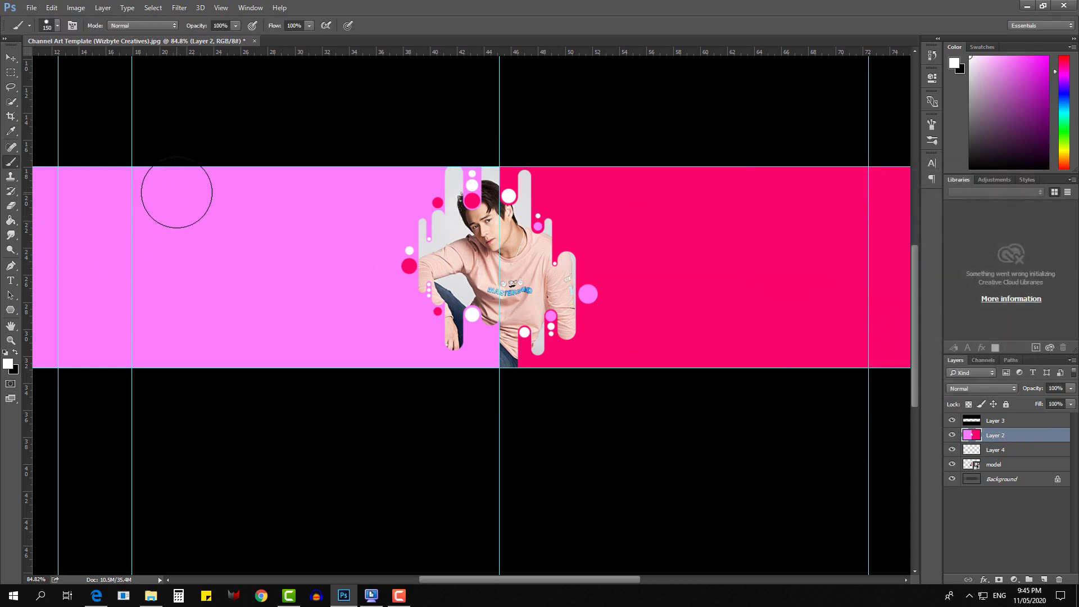
click(176, 185)
key([)
key([)
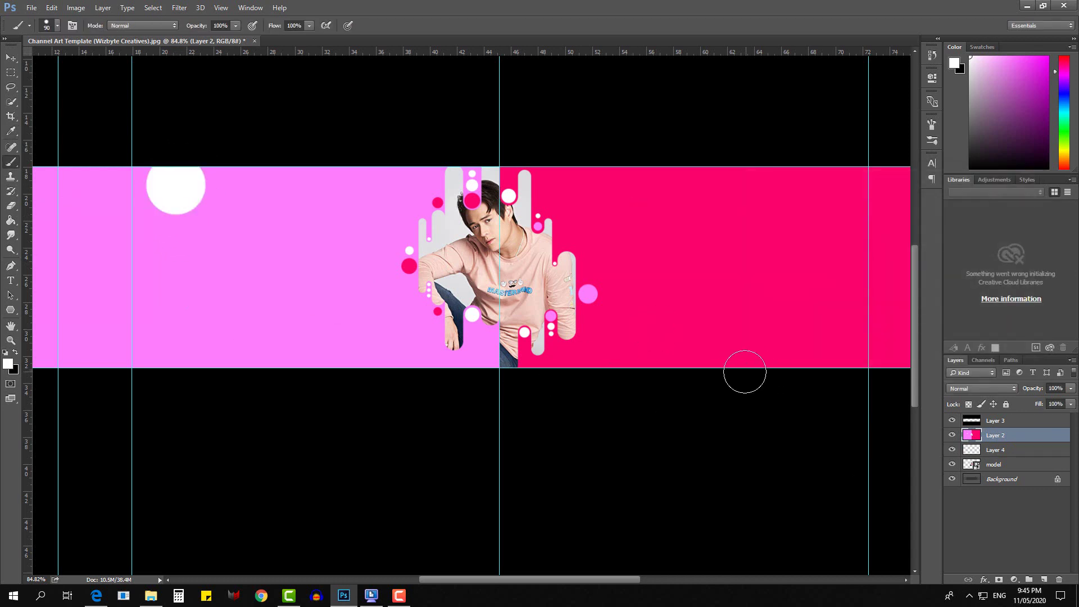
click(710, 356)
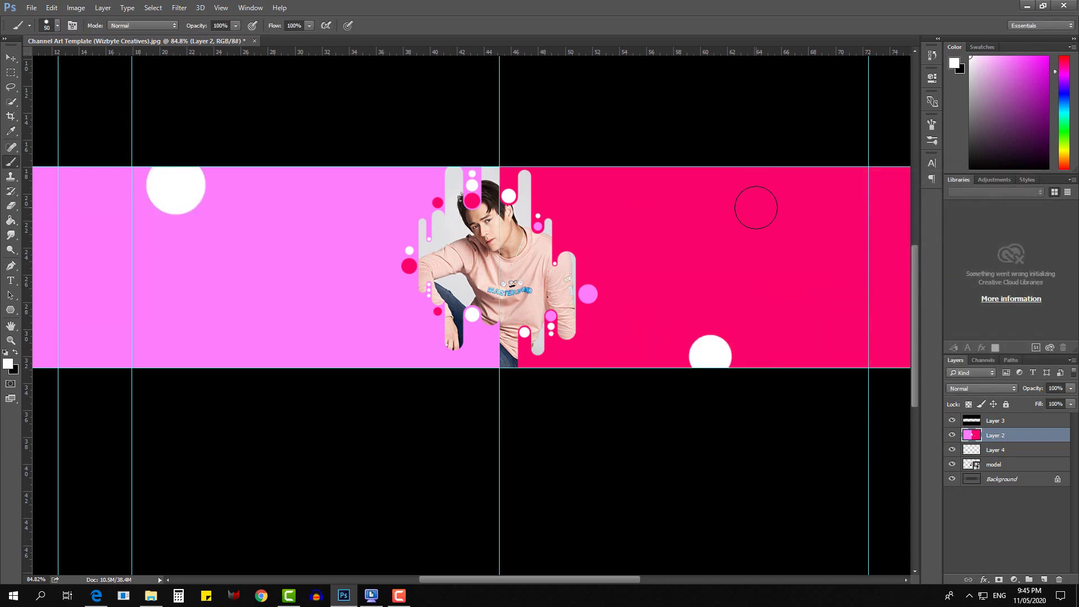
Step: Scatter smaller white circles across both pink halves, reducing the brush size from 50 px down to 10 px
click(774, 206)
key([)
click(657, 189)
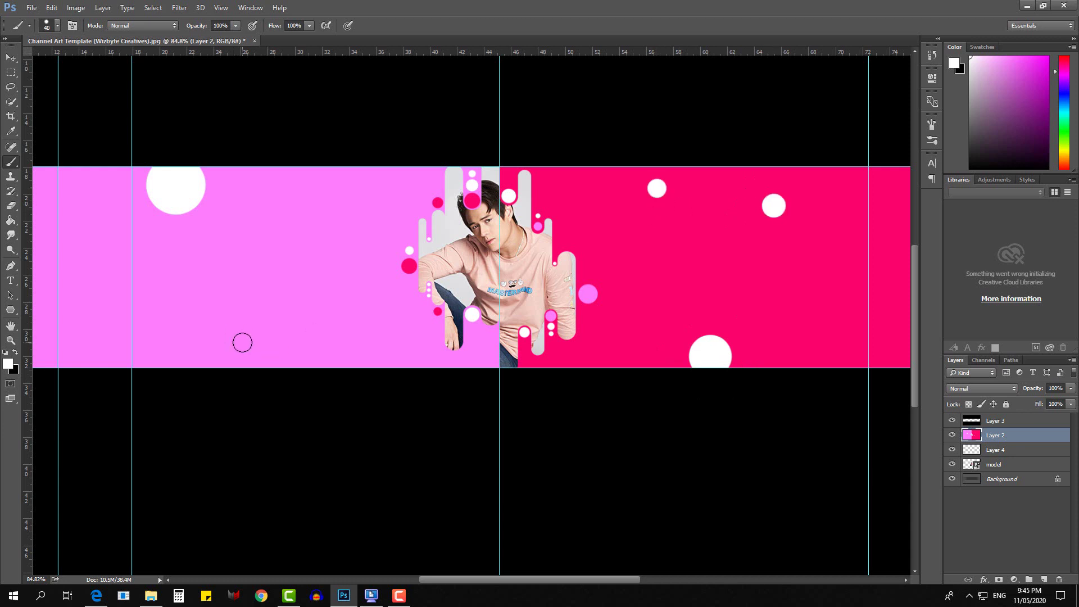
click(253, 335)
key([)
click(353, 218)
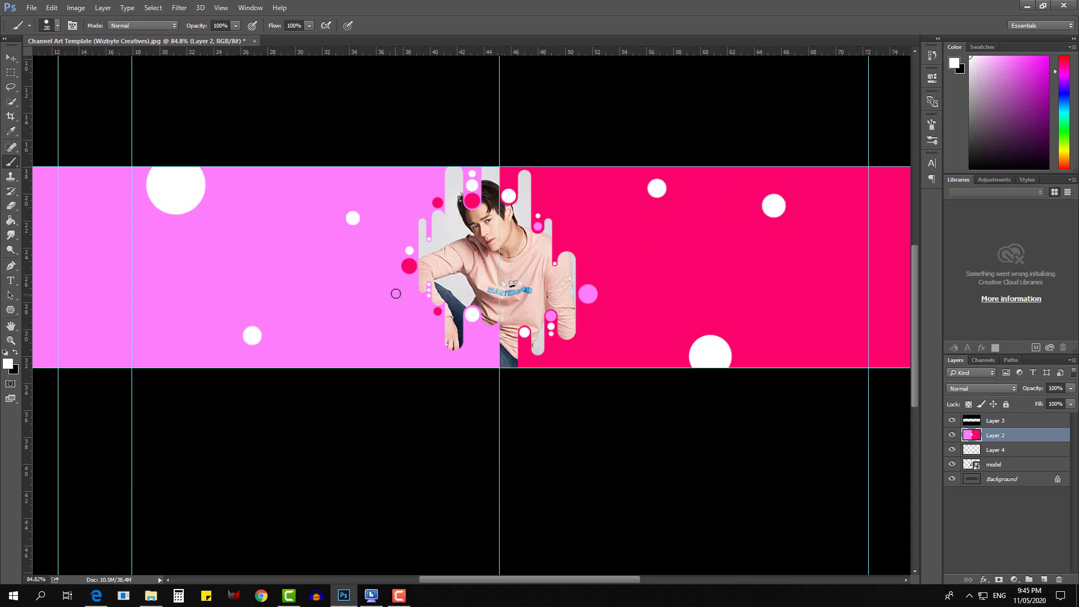
click(663, 269)
scroll(404, 231, down, 3)
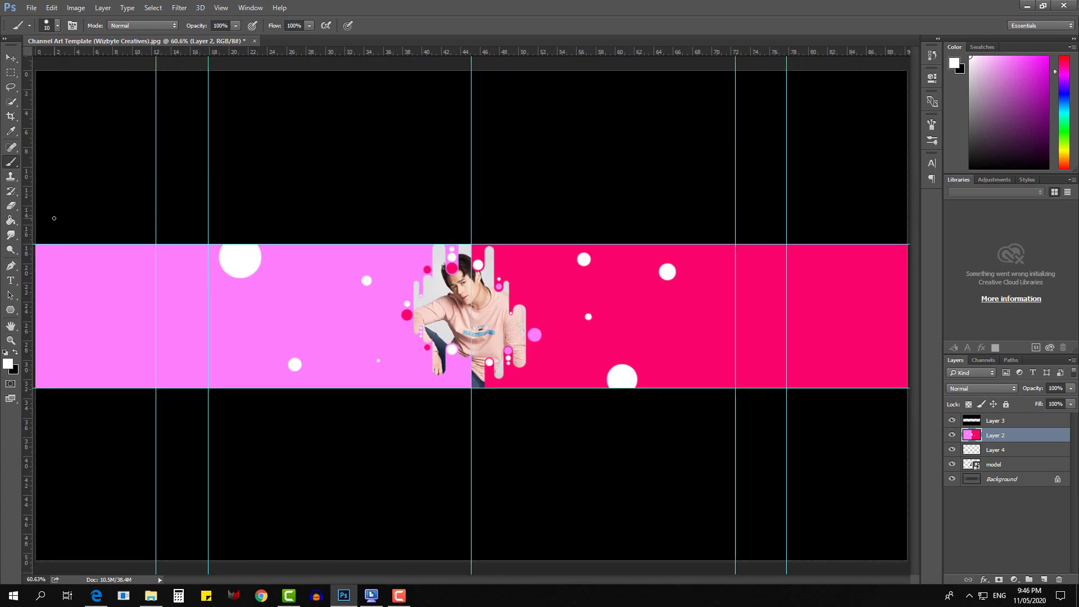
Step: Choose the 1312 px halftone dot brush preset and set its size to 1000 px
right_click(15, 164)
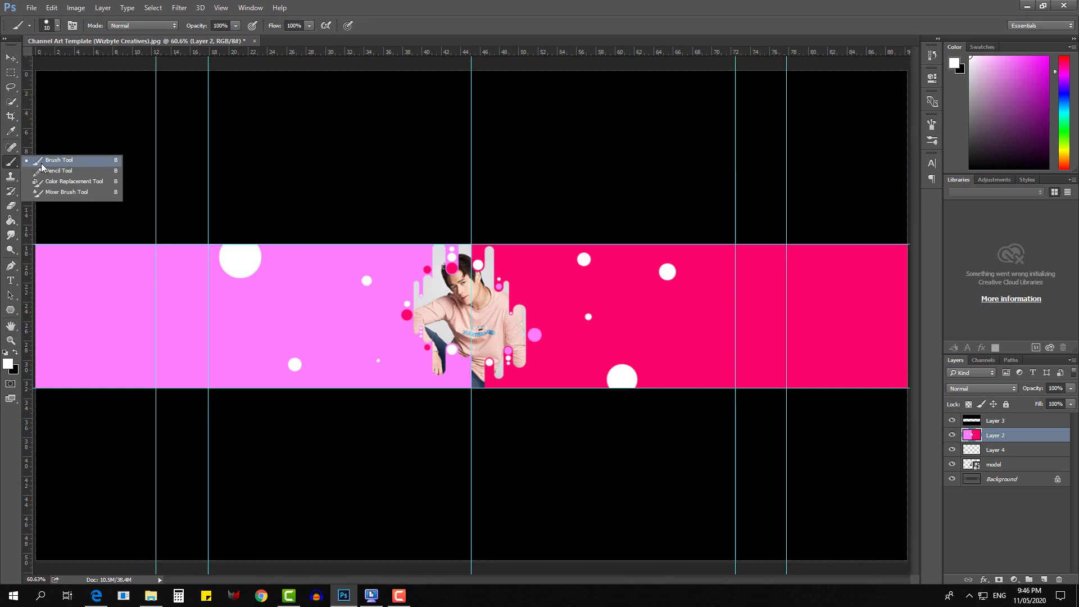
click(53, 162)
click(59, 26)
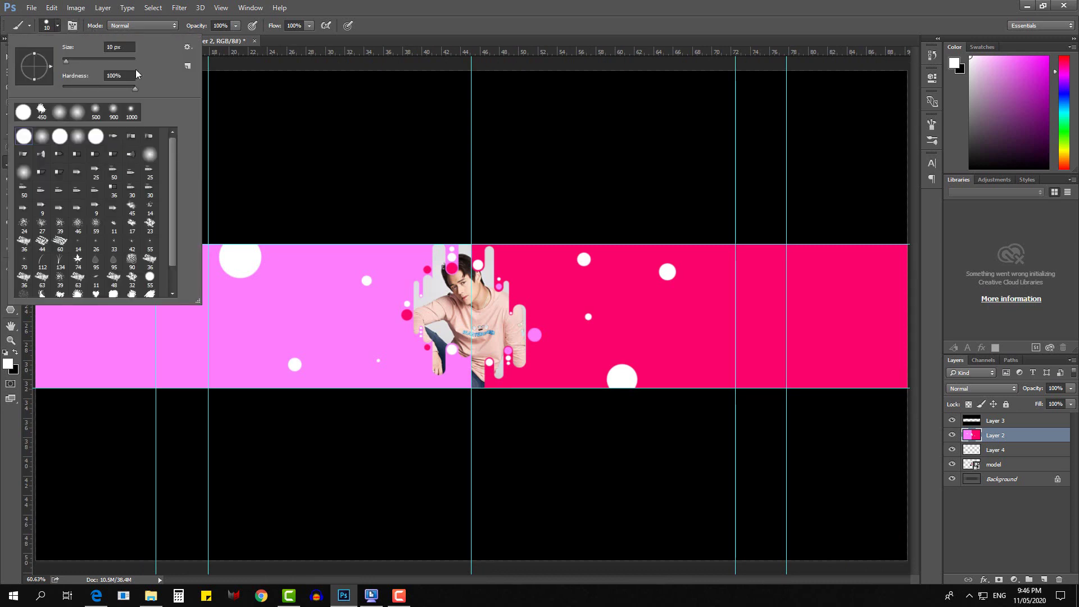
scroll(165, 234, down, 1)
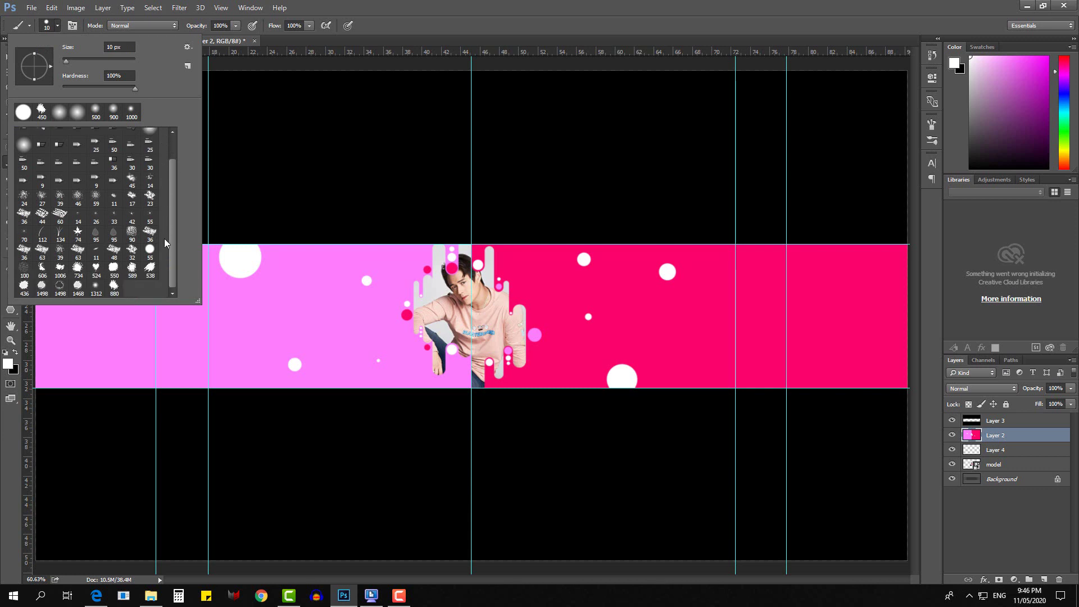
click(95, 287)
click(127, 48)
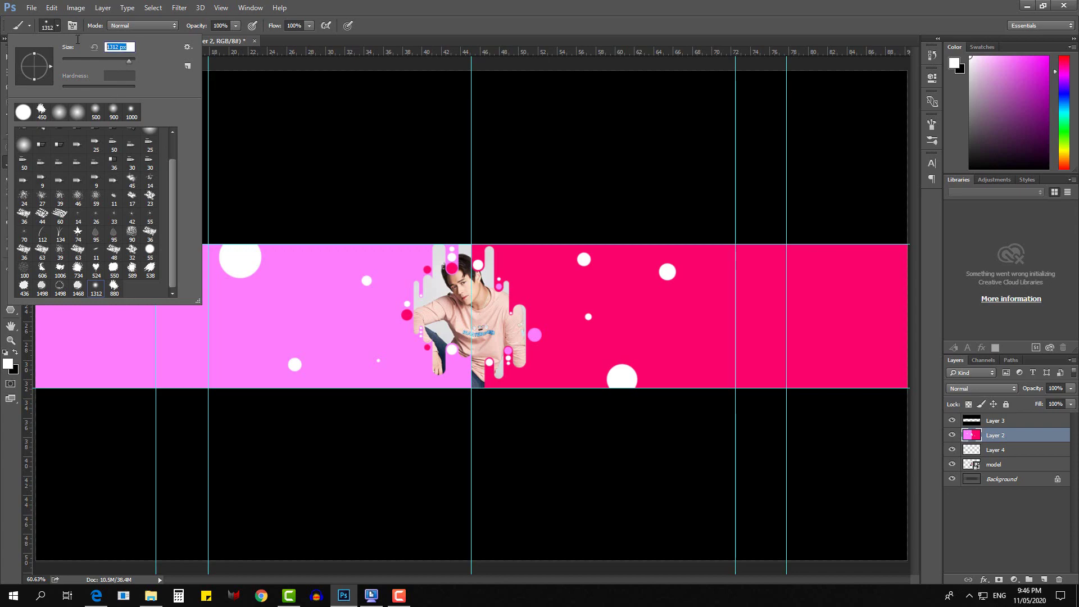
text(1000)
key(Return)
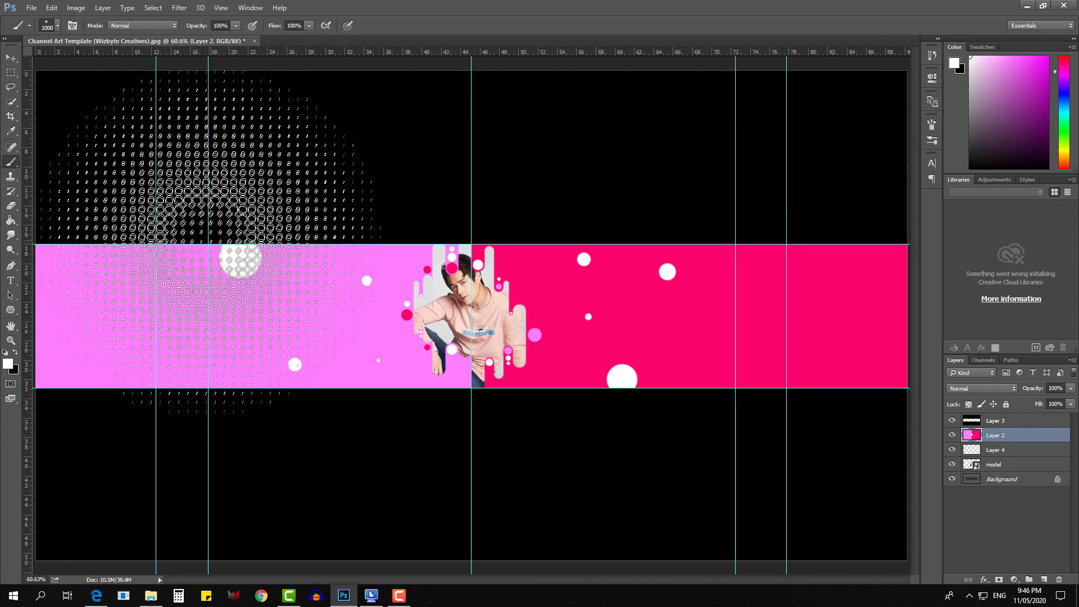
Step: Stamp white halftone dots at the light-pink half's lower outer corner and the hot-pink half's upper outer corner
key(ctrl+minus)
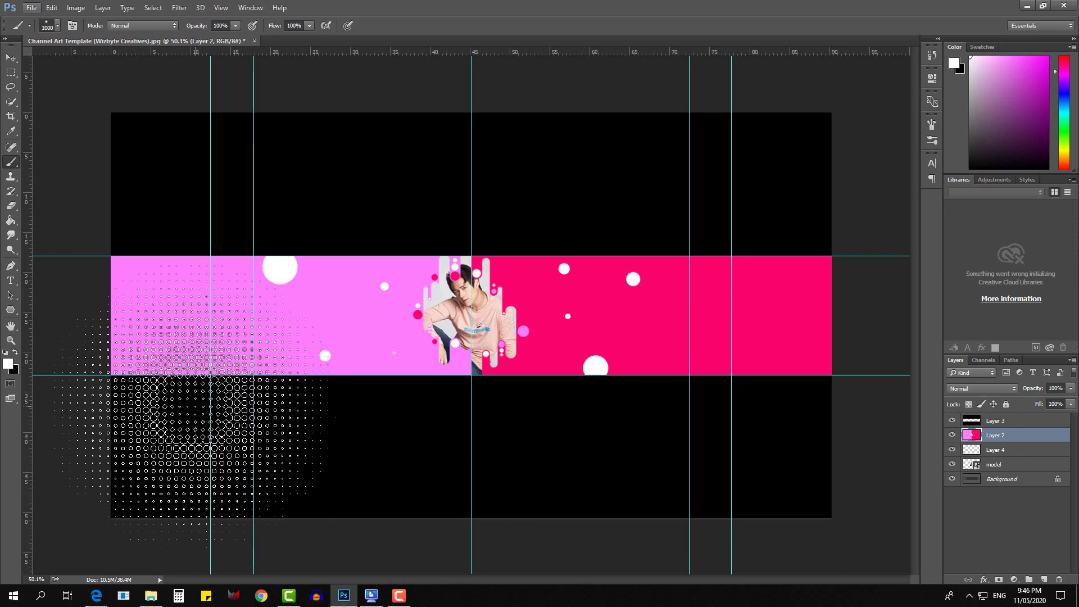
click(191, 421)
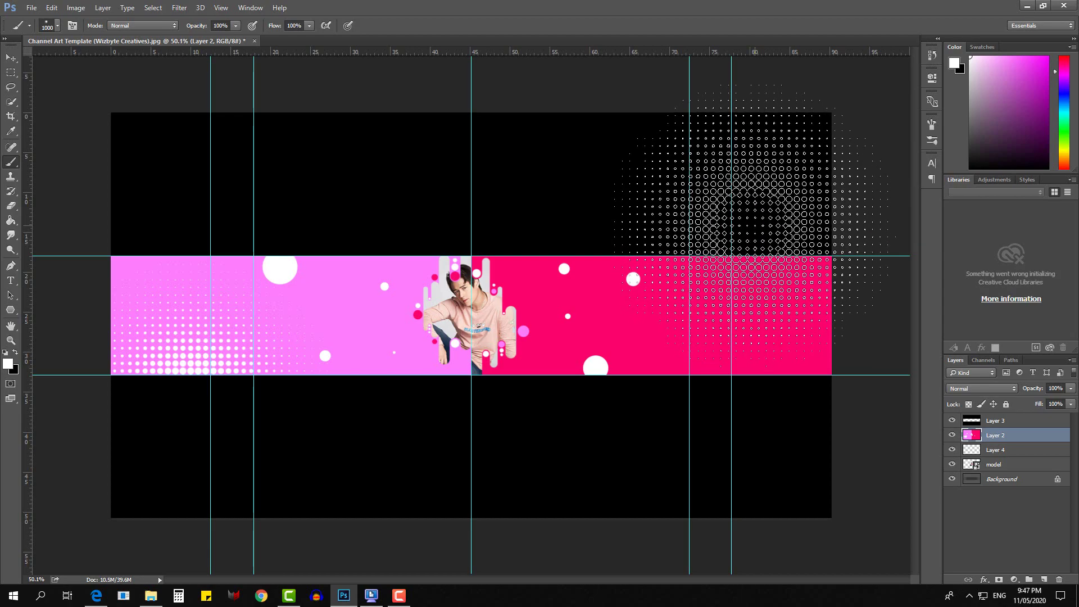
click(750, 216)
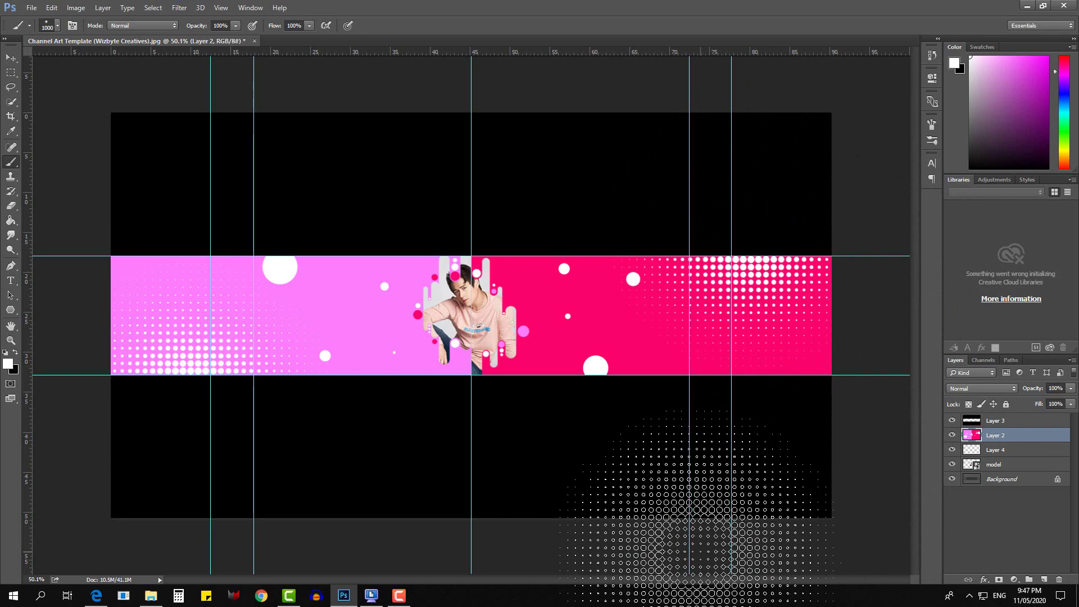
click(11, 58)
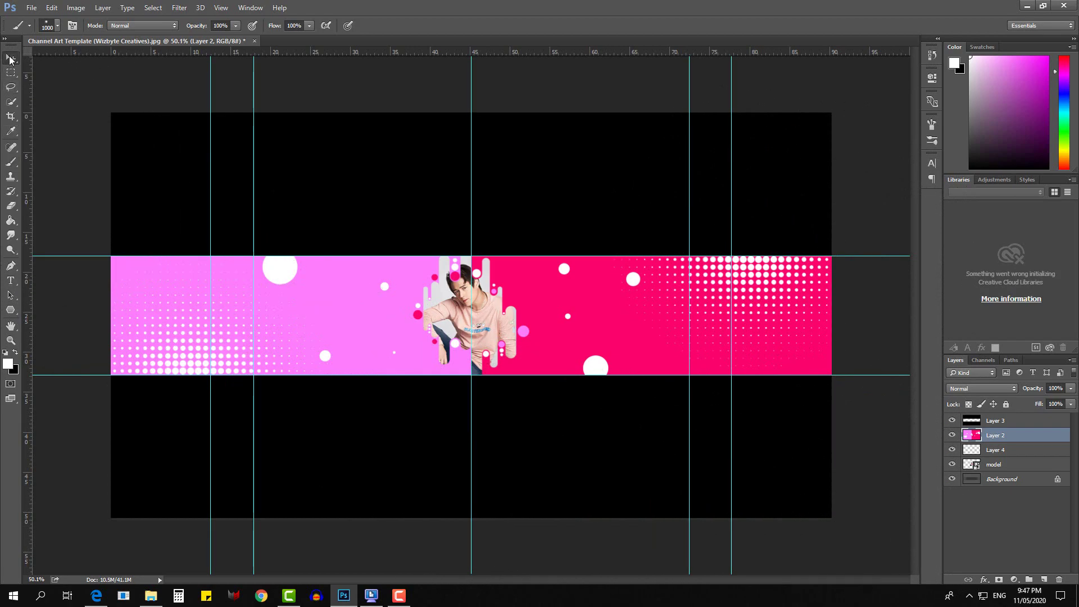
Step: Start a horizontal text layer on the light-pink half at 75 pt, coloured with the sampled hot pink
click(11, 280)
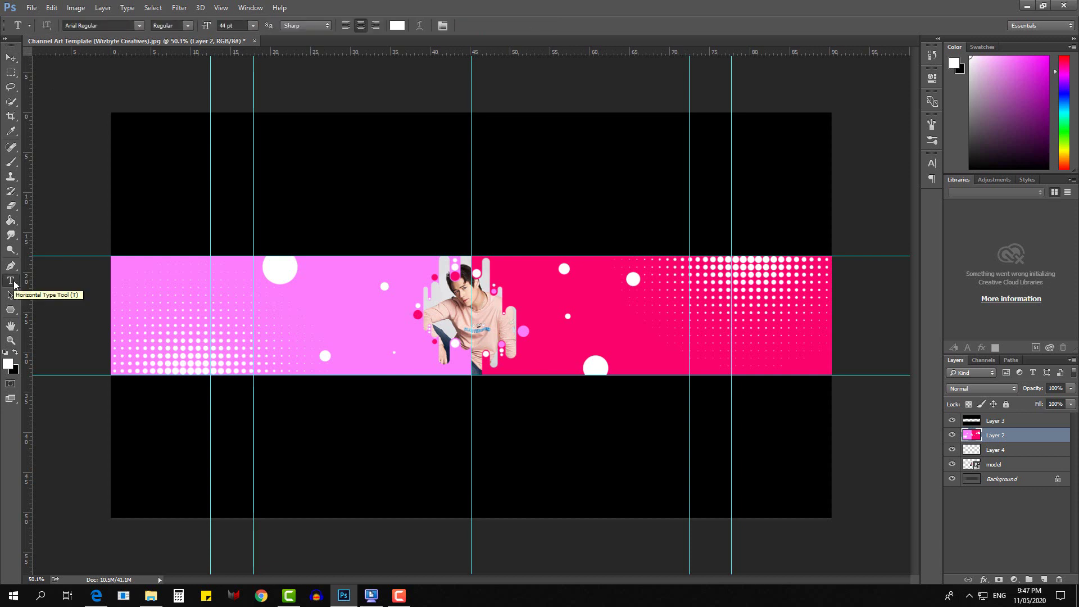
click(231, 25)
key(Return)
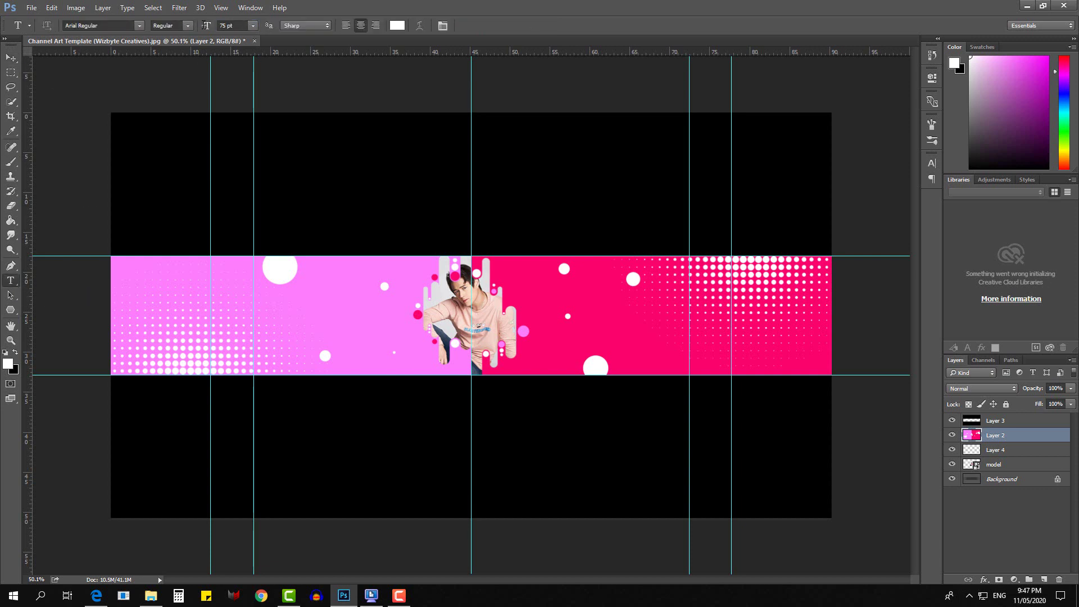
click(397, 25)
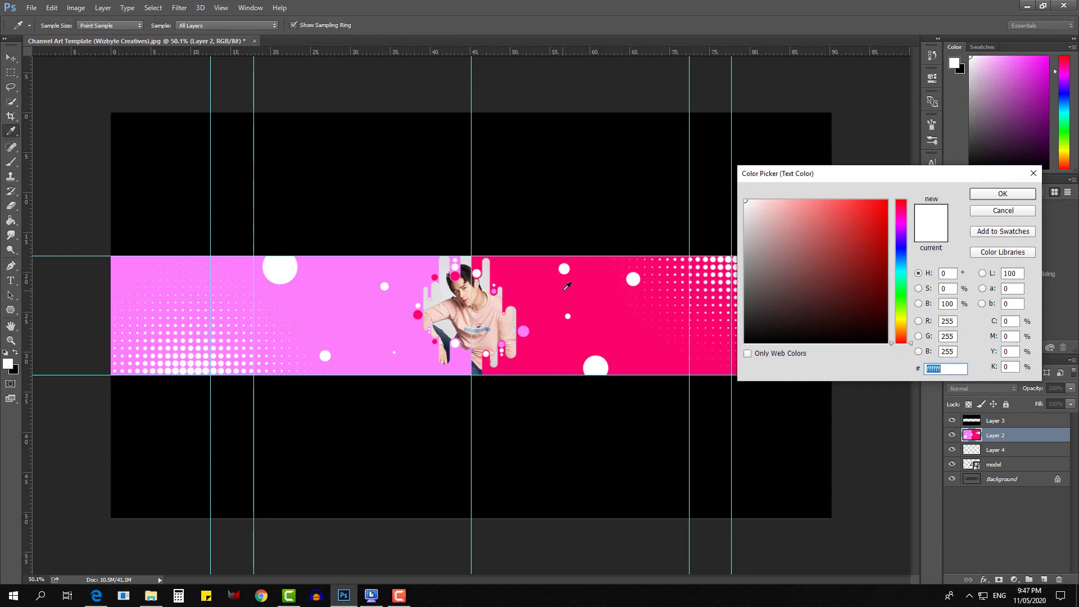
click(564, 283)
click(995, 189)
click(312, 300)
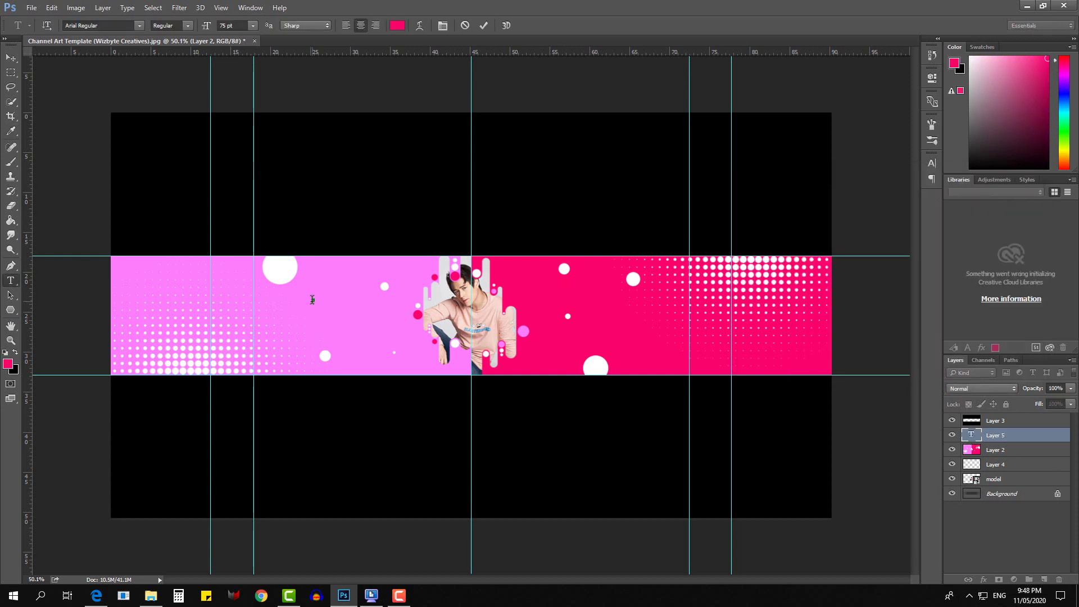
text(ENRIQUE GIL)
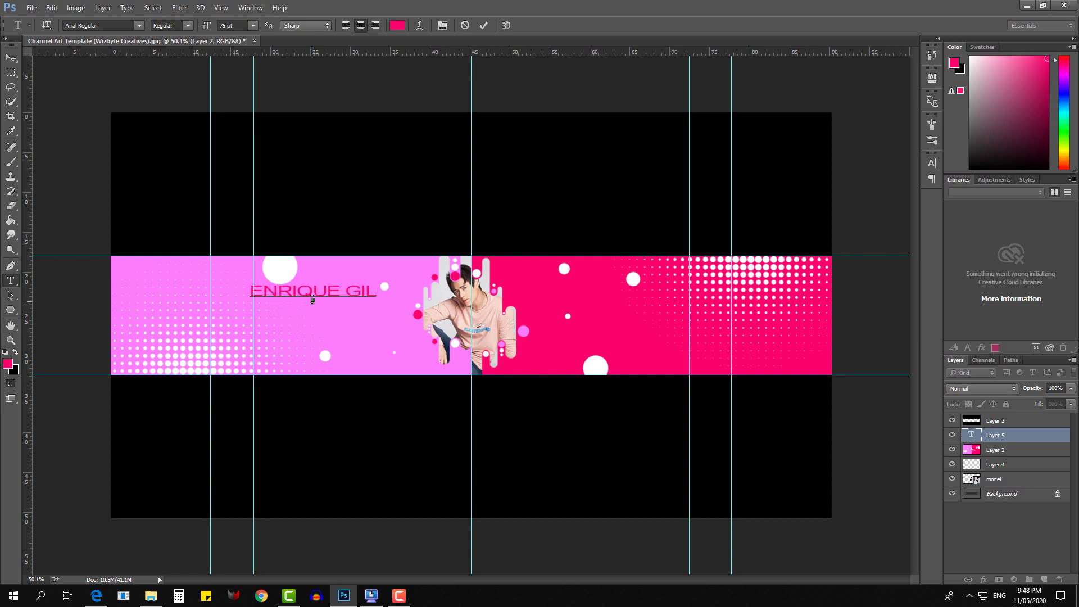
drag(382, 291, 196, 278)
key(BackSpace)
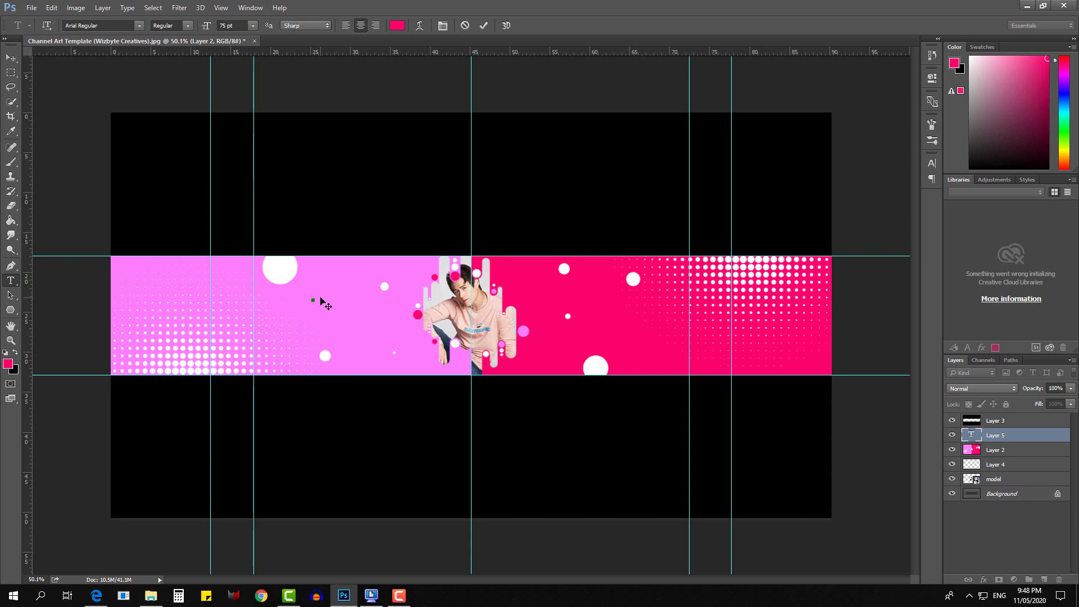
Step: Enter the two-line title "Enrique Gil" and "Channel" and shift it closer to the model photo
text(Enrique Gil)
key(Return)
text(Channel)
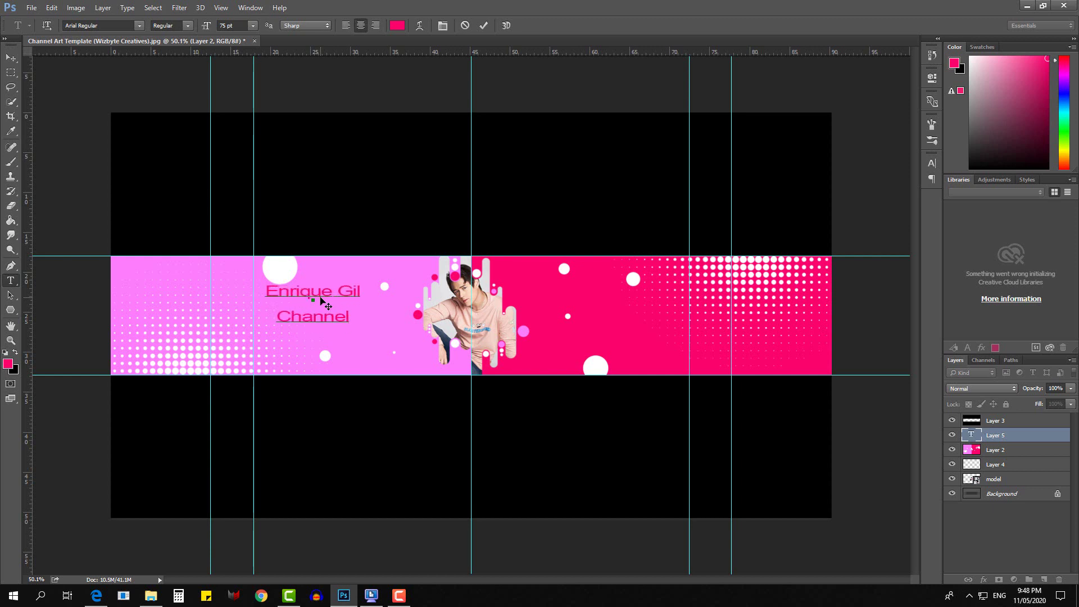
drag(332, 345, 367, 354)
Step: Change the font of both title lines to Anodina Extra Bold
drag(298, 298, 409, 335)
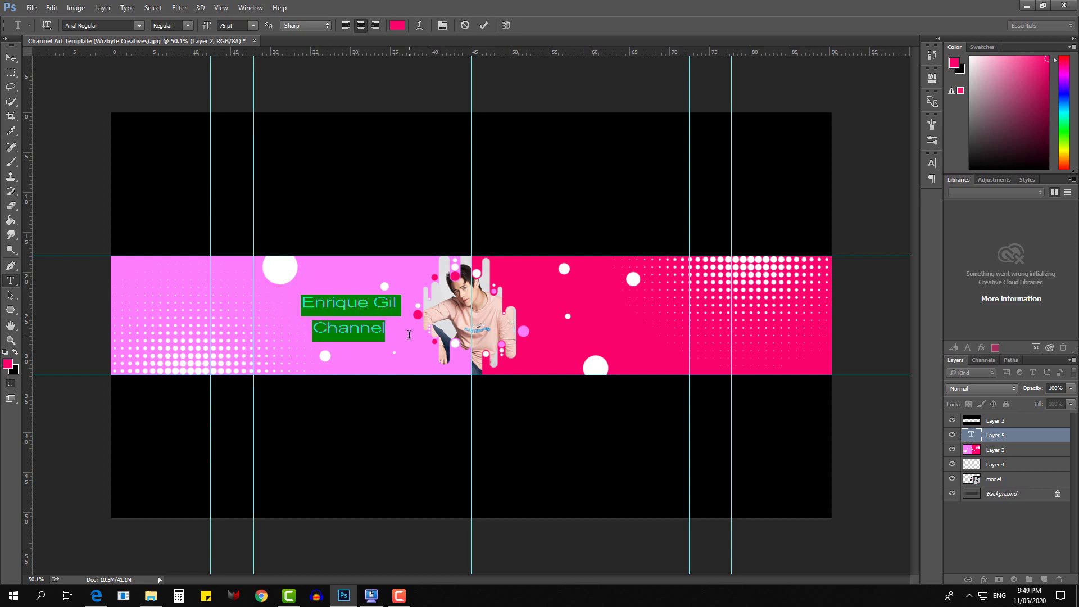
click(140, 26)
click(175, 100)
Step: Raise the baseline shift of the "Channel" line to 41.45 pt so it sits closer under the first title line
drag(304, 301, 304, 330)
click(931, 163)
drag(838, 227, 814, 227)
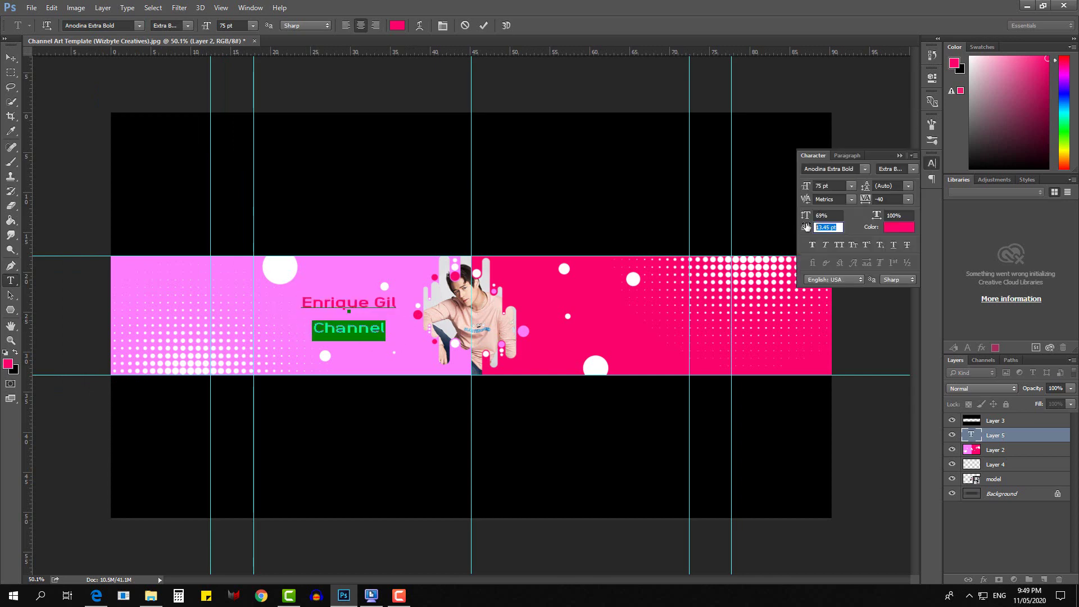
key(shift+Up)
key(shift+Up)
key(shift+Up)
click(931, 163)
click(387, 312)
scroll(370, 319, up, 4)
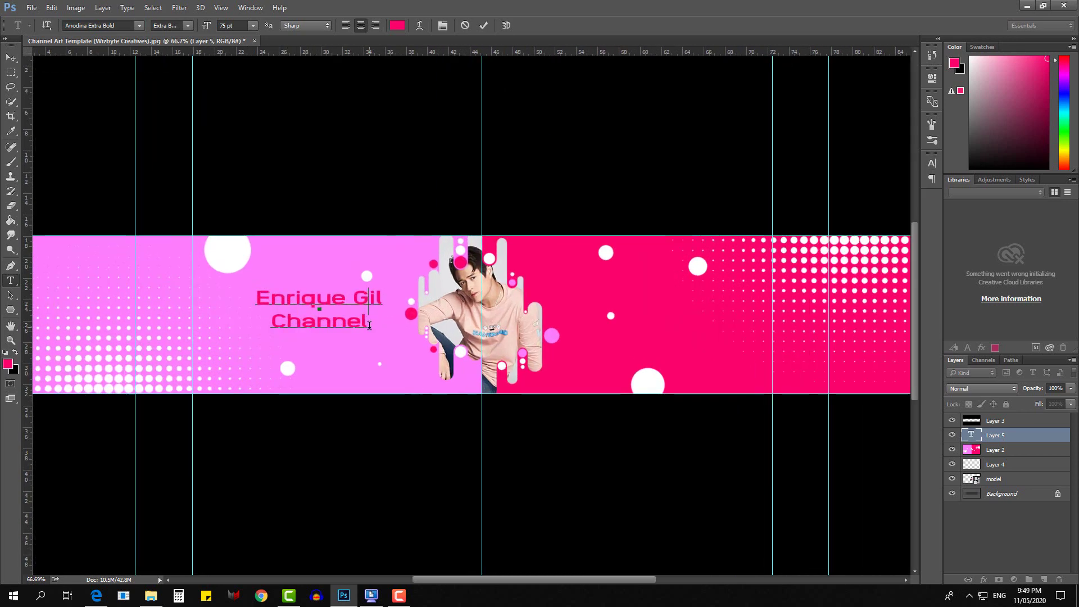
Step: Set the vertical scale of both title lines to 92%
drag(246, 298, 400, 327)
click(931, 163)
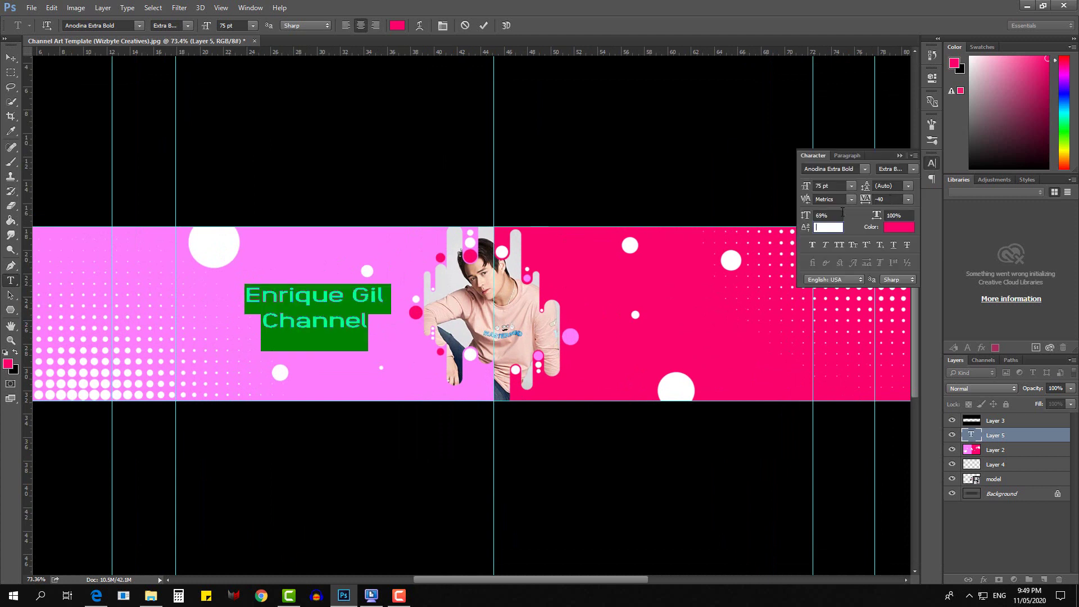
click(834, 215)
scroll(834, 215, up, 20)
scroll(833, 215, down, 1)
scroll(834, 216, up, 1)
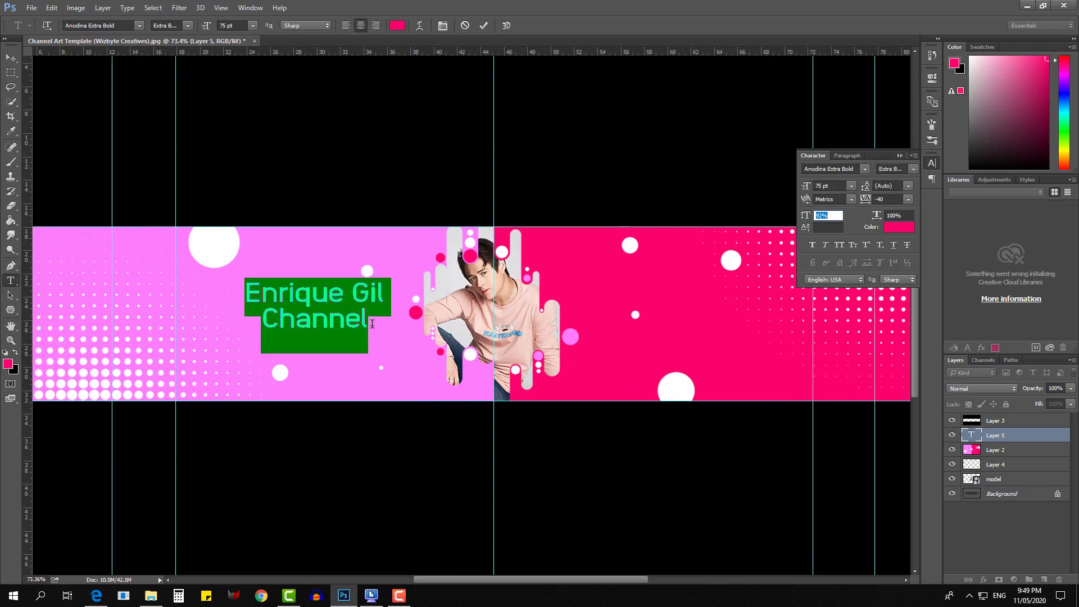
Step: Reduce the "Channel" line to 56 pt and lower its baseline shift to 25.45 pt
double_click(372, 323)
click(803, 188)
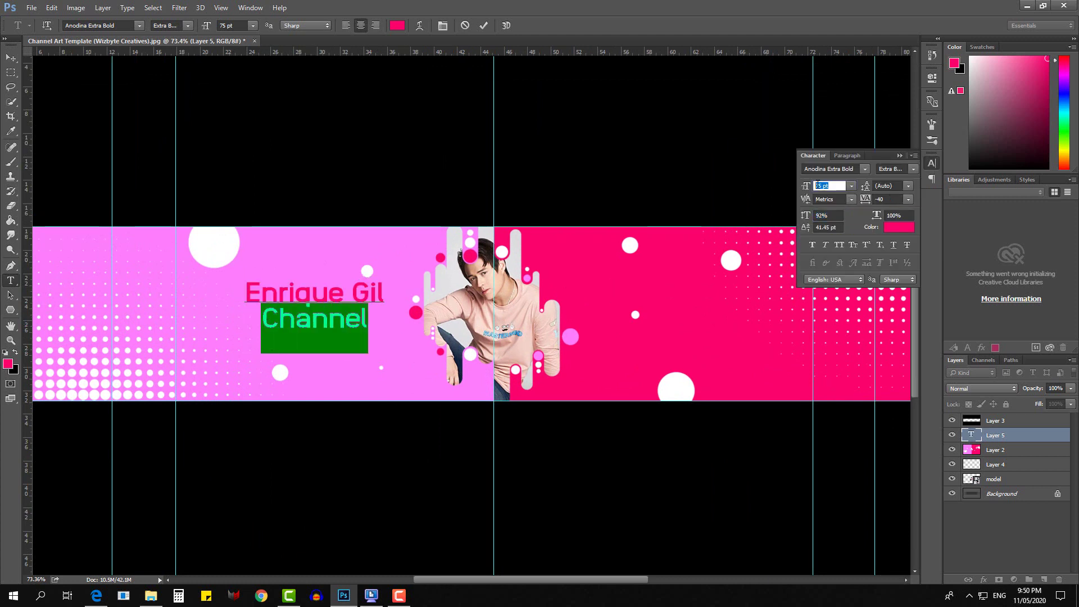
scroll(818, 185, down, 19)
click(808, 227)
scroll(820, 223, down, 14)
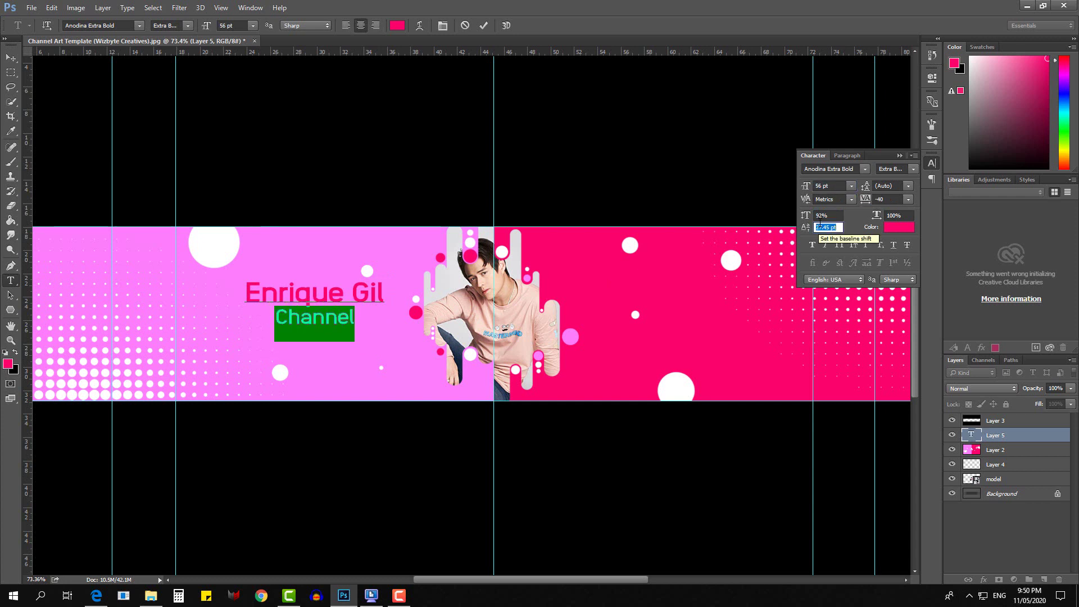
Step: Change the "Channel" line's font to Anodina Bold and nudge the whole title slightly down and toward the model
click(139, 26)
click(185, 105)
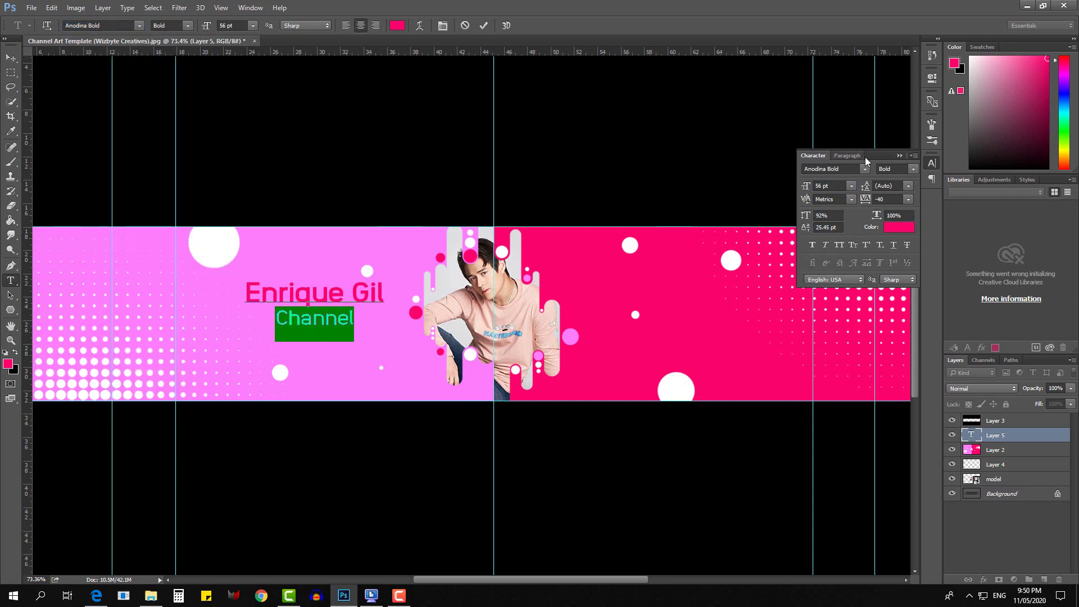
click(899, 155)
click(11, 57)
drag(322, 310, 329, 317)
drag(328, 317, 329, 317)
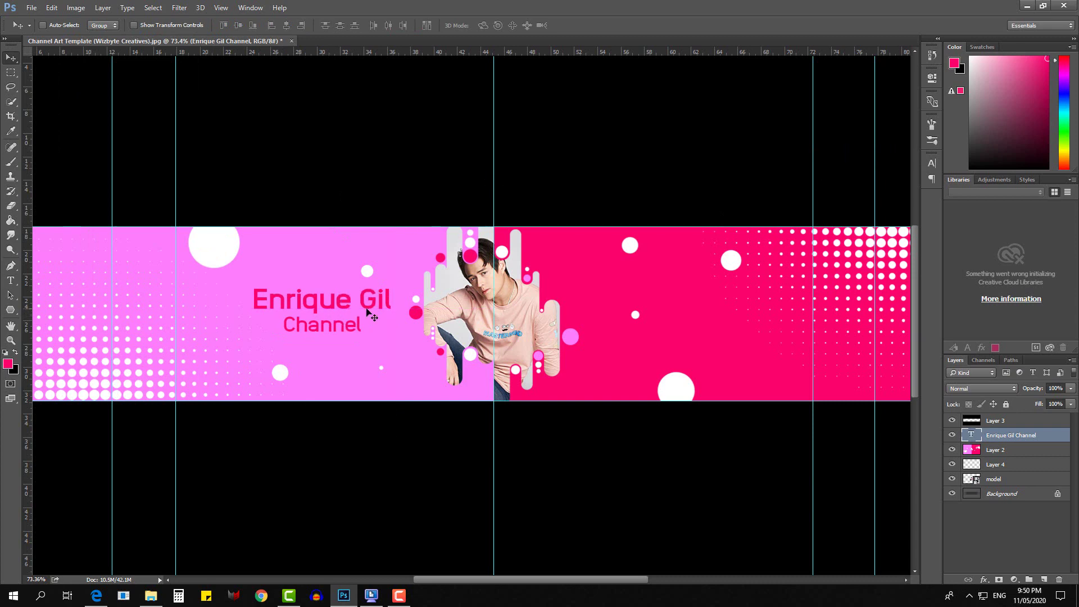
Step: Place Social media icon.png from the TCA 1 folder on the hot-pink half, enlarged to about 213%
click(151, 595)
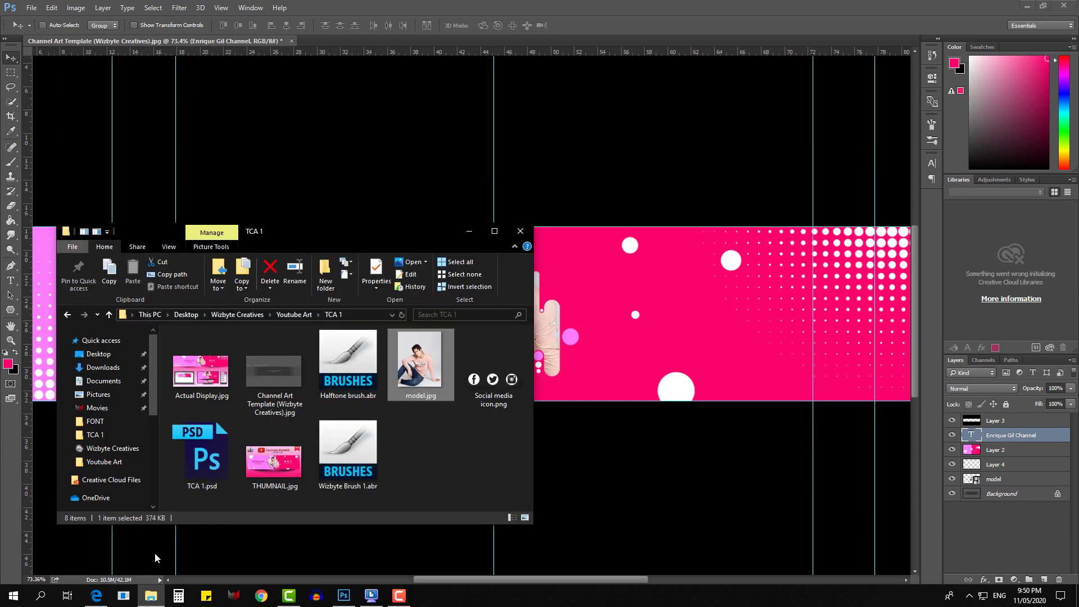
drag(493, 364, 646, 312)
drag(481, 325, 666, 304)
scroll(669, 316, up, 6)
click(396, 26)
Step: Paint out the small white circle beside the Facebook icon on Layer 2 with a 50 px hot-pink brush
click(12, 163)
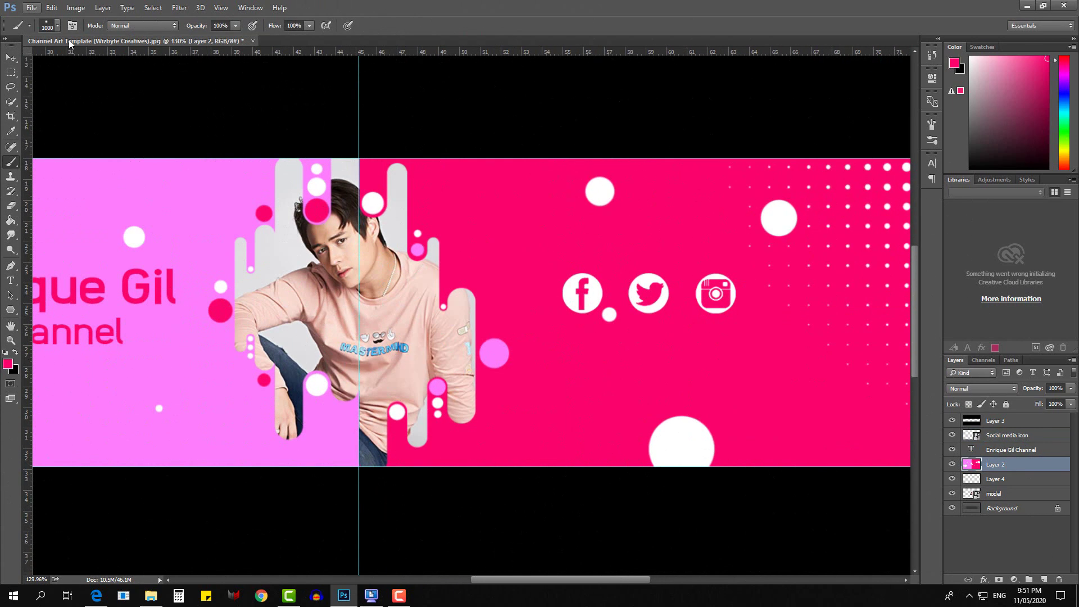
click(58, 25)
key(Return)
key(bracketleft)
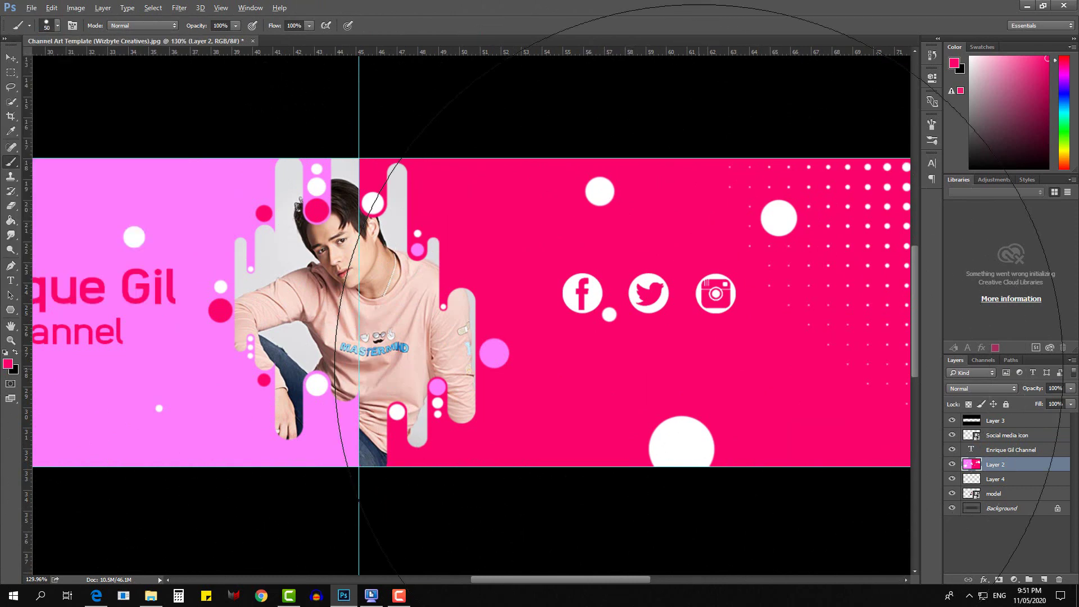
Step: Scale the social media icon layer down to about 188% and shift it slightly upward on the hot-pink half
key(ctrl+t)
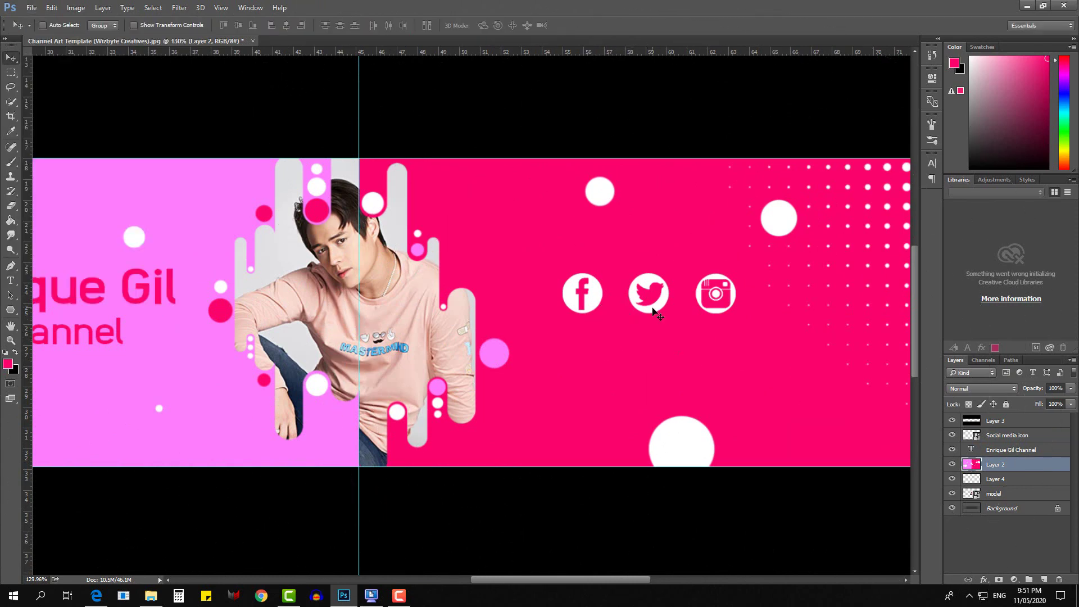
click(493, 26)
click(1000, 435)
key(ctrl+t)
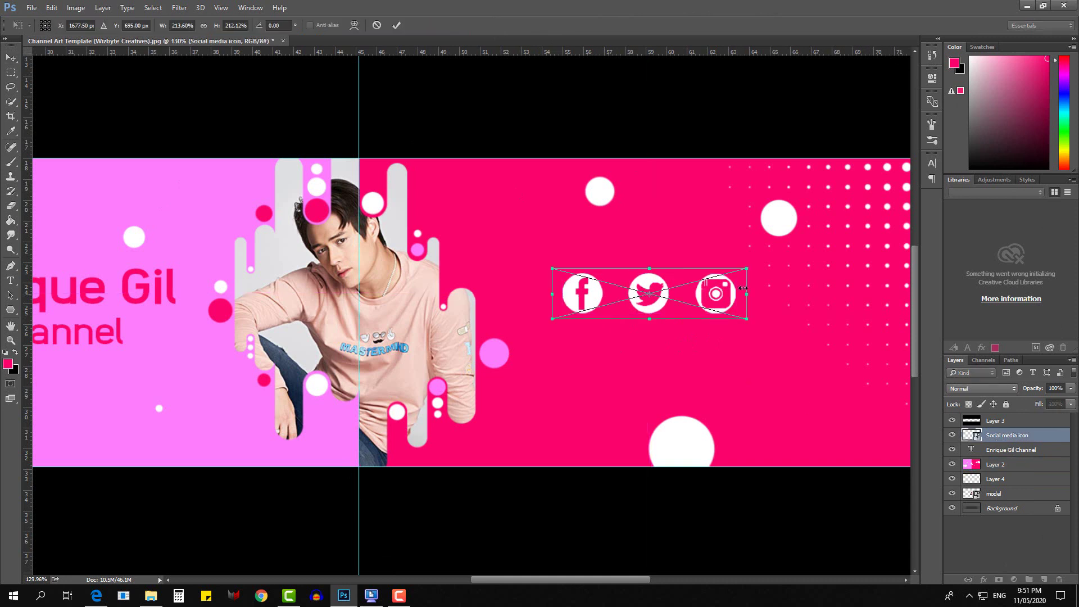
drag(747, 268, 708, 291)
scroll(727, 305, down, 4)
key(Return)
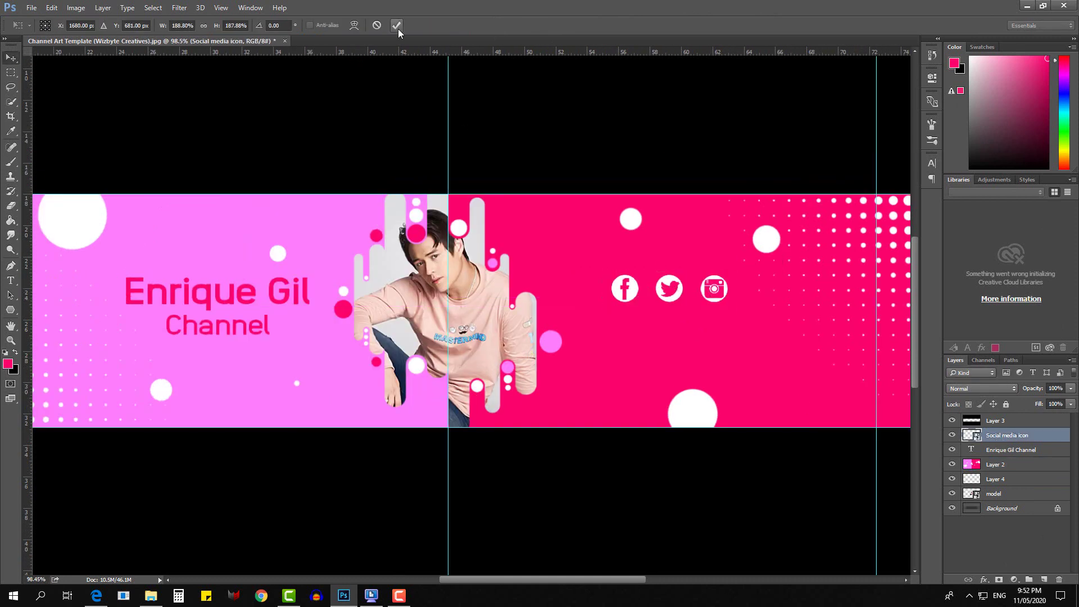
Step: Add a white "Follow me here" text line just below the social media icons
click(10, 280)
click(662, 332)
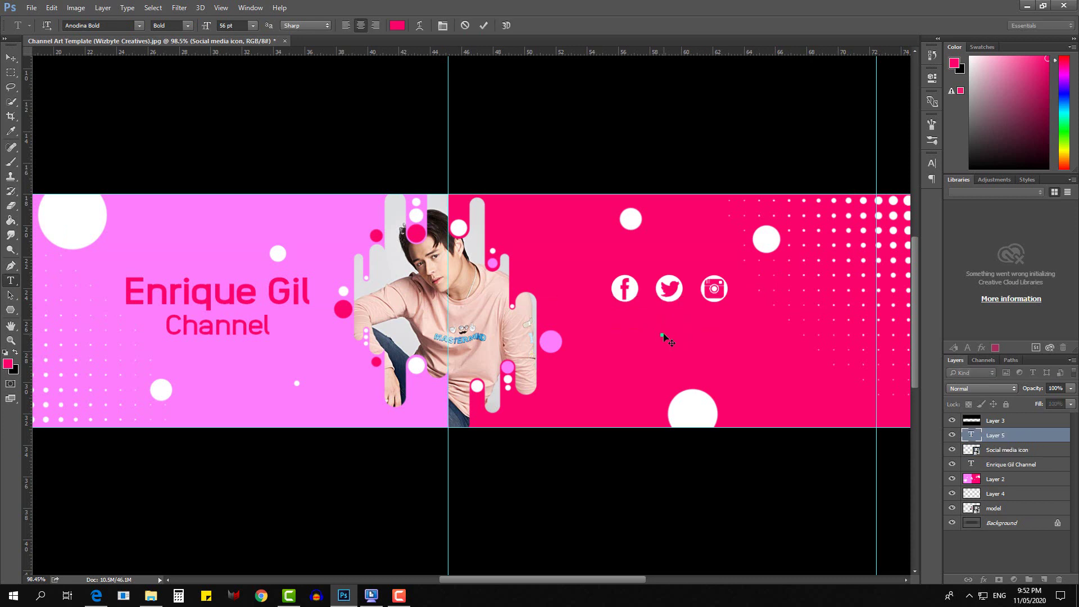
click(400, 25)
click(746, 200)
click(988, 197)
text(Follow me here)
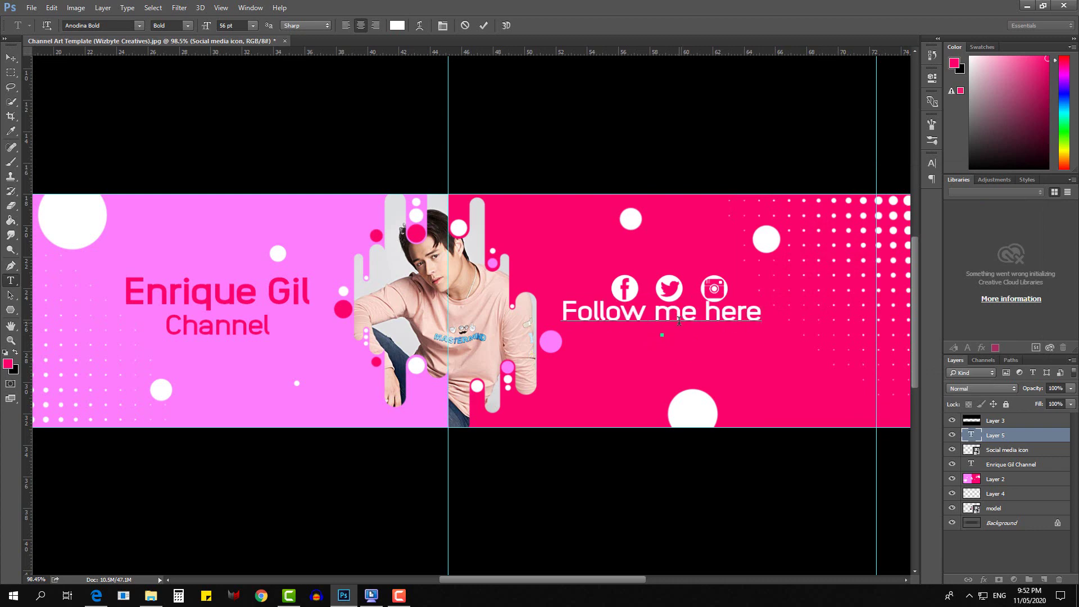
drag(678, 321, 575, 318)
key(ctrl+s)
key(Escape)
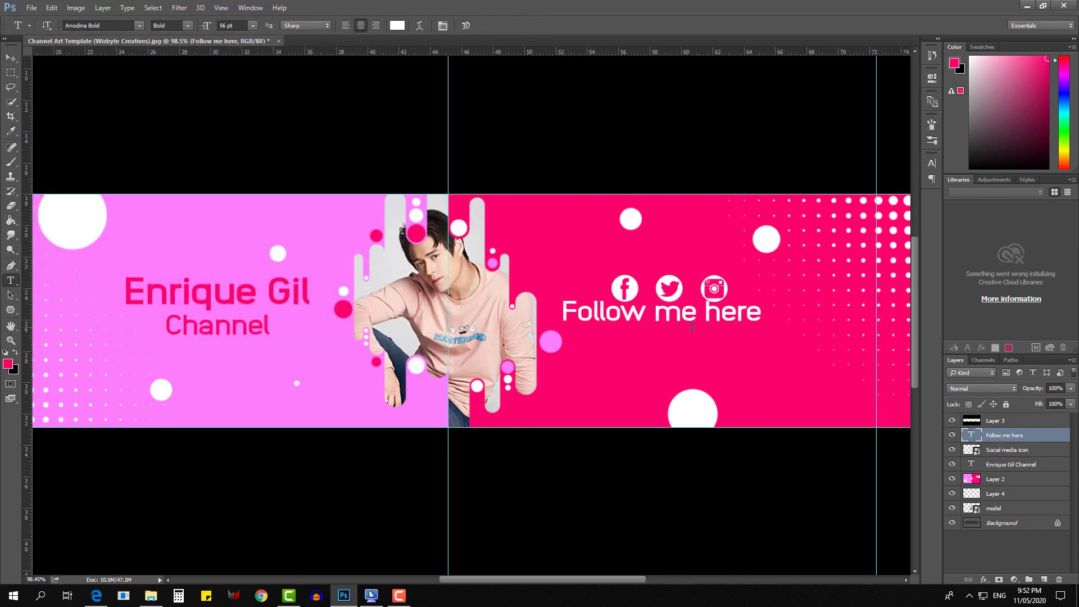
Step: Change the "Follow me here" text to Anodina Regular and reduce it to 33 pt
triple_click(672, 312)
click(139, 26)
click(187, 79)
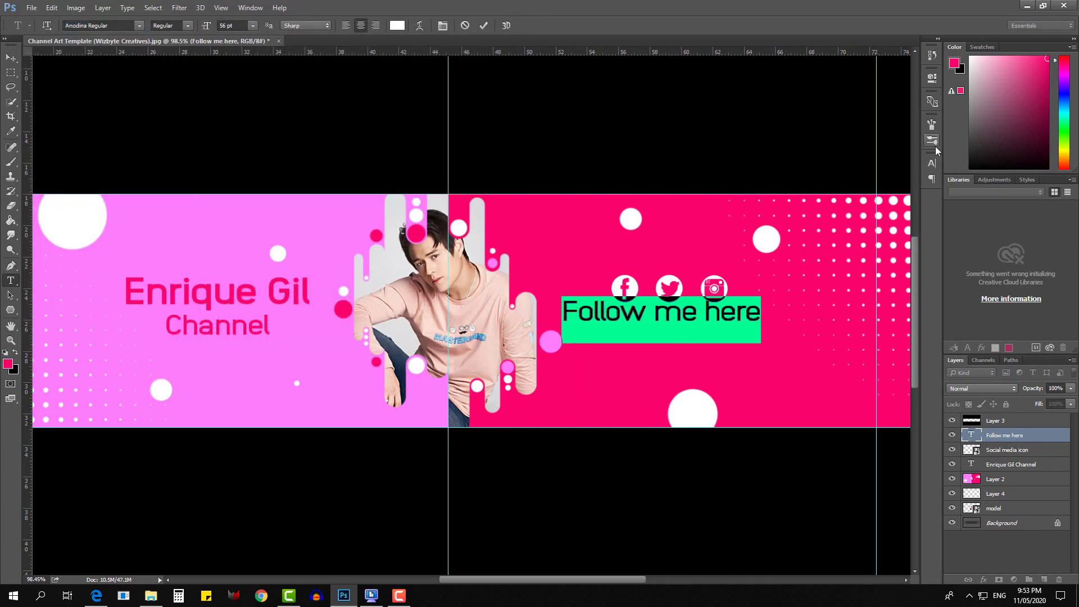
click(931, 162)
click(819, 185)
scroll(818, 185, down, 19)
scroll(818, 185, down, 5)
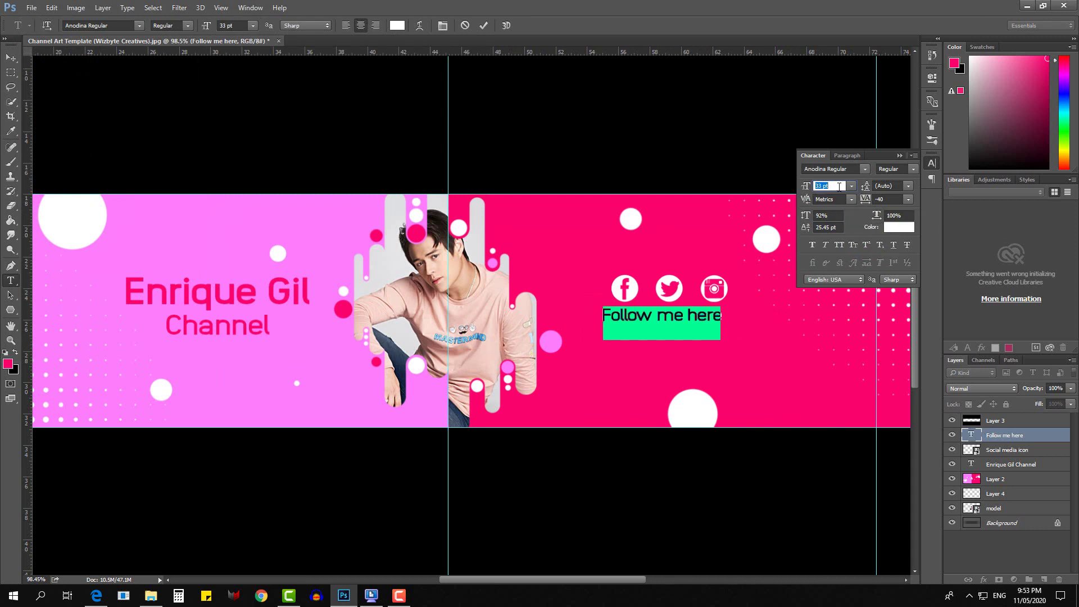
Step: Centre the "Follow me here" text beneath the social media icons and fine-tune its size to 33 pt
mouse_move(681, 369)
mouse_down()
mouse_move(690, 386)
mouse_move(689, 372)
mouse_up()
click(807, 186)
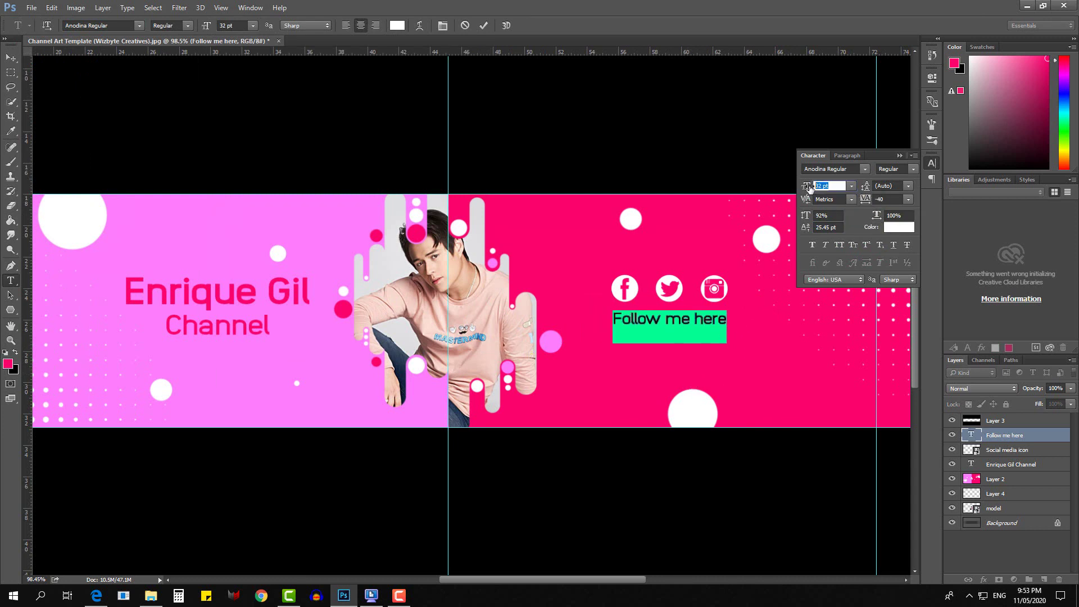
scroll(807, 185, up, 1)
click(899, 155)
key(ctrl+Return)
key(v)
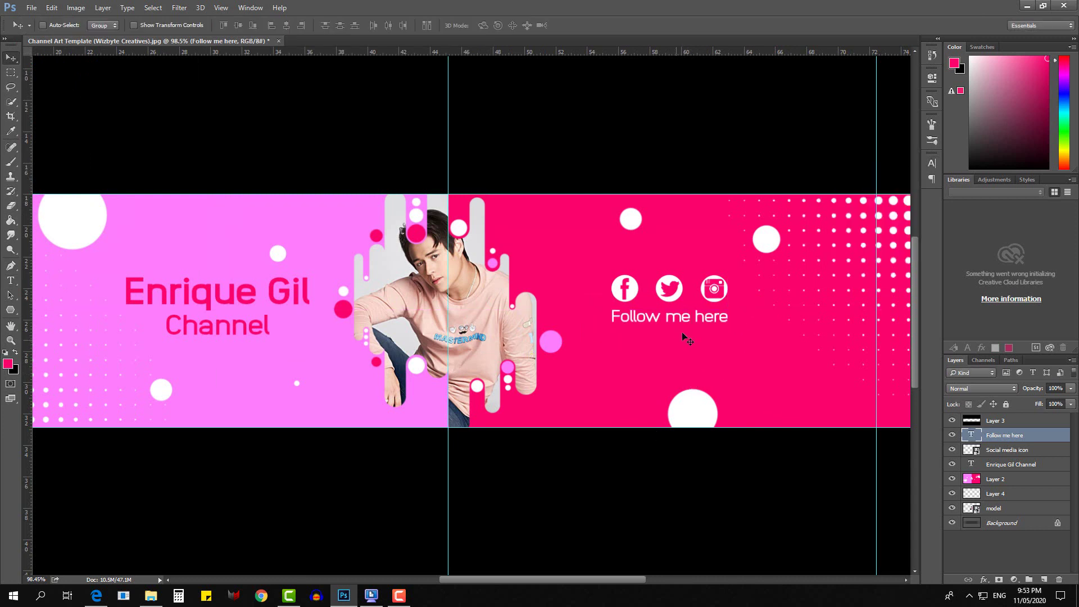
Step: Widen the tracking of the "Follow me here" text to 60
double_click(685, 337)
click(932, 163)
click(867, 200)
scroll(867, 199, up, 3)
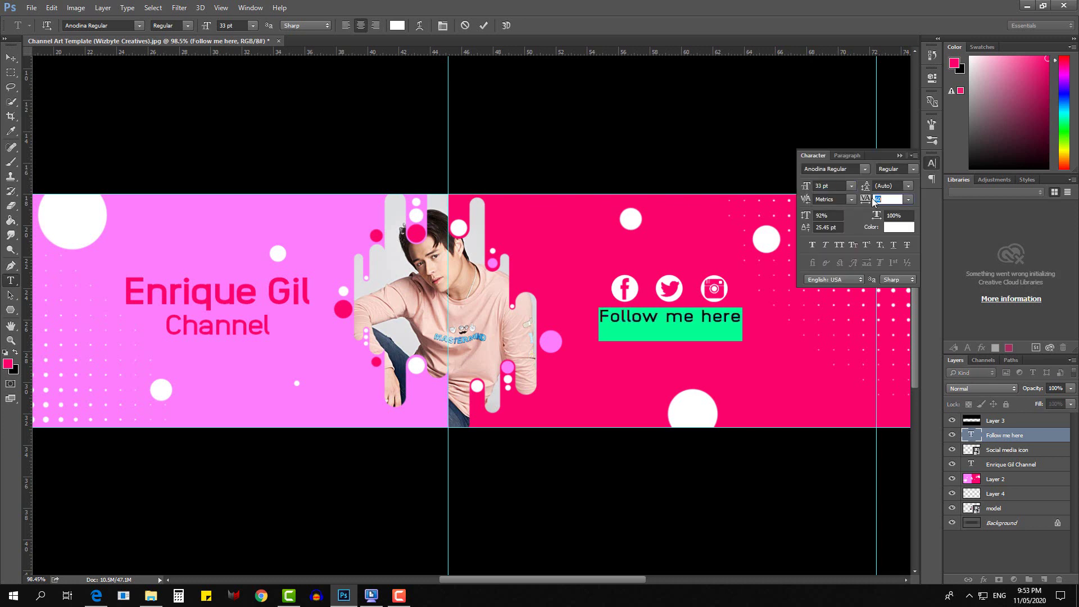
Step: Set the "Follow me here" text to 27 pt in Arial Regular
click(806, 185)
scroll(806, 185, down, 6)
click(899, 155)
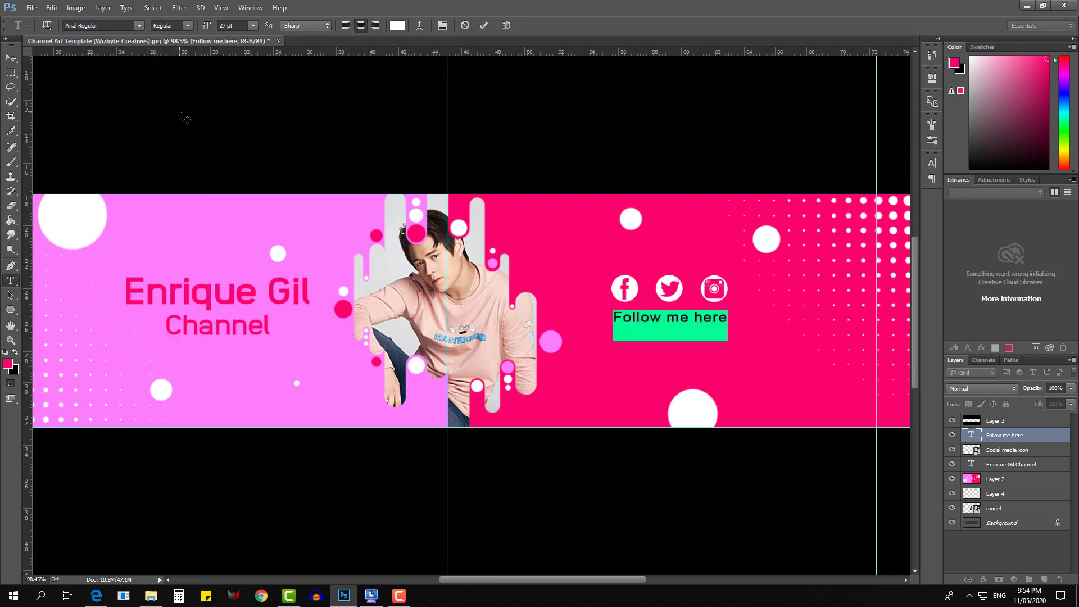
key(ctrl+Return)
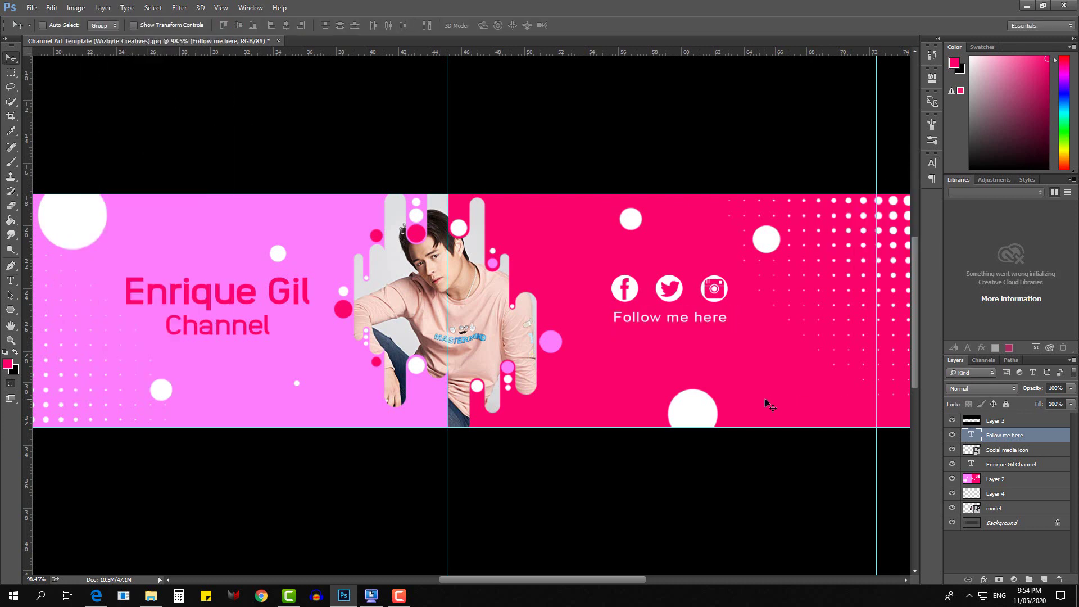
Step: Merge all the design layers from "Follow me here" down to model into one layer beneath Layer 3
key(ctrl+0)
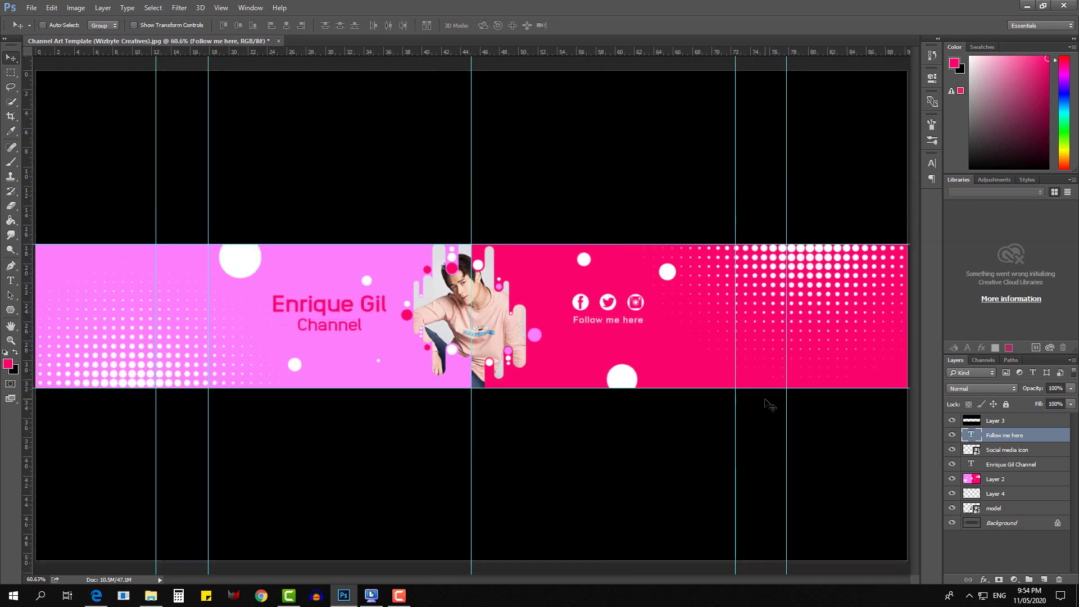
click(954, 425)
click(953, 426)
shift+click(997, 512)
key(ctrl+e)
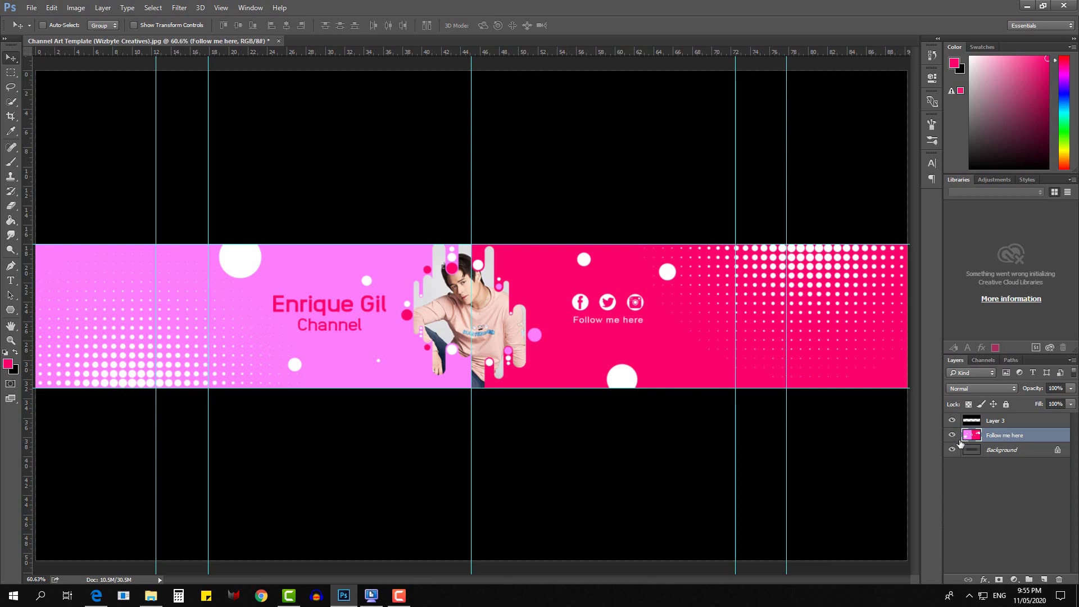
Step: Duplicate the merged layer and delete the areas covered by the black Layer 3 from the copy, leaving only the central band
key(ctrl+j)
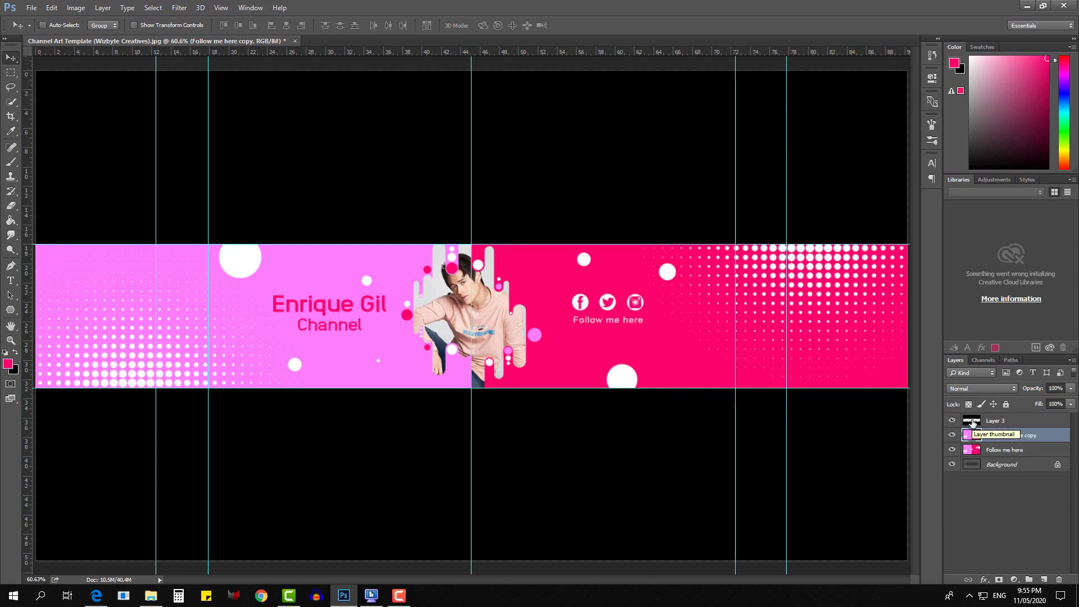
ctrl+click(973, 421)
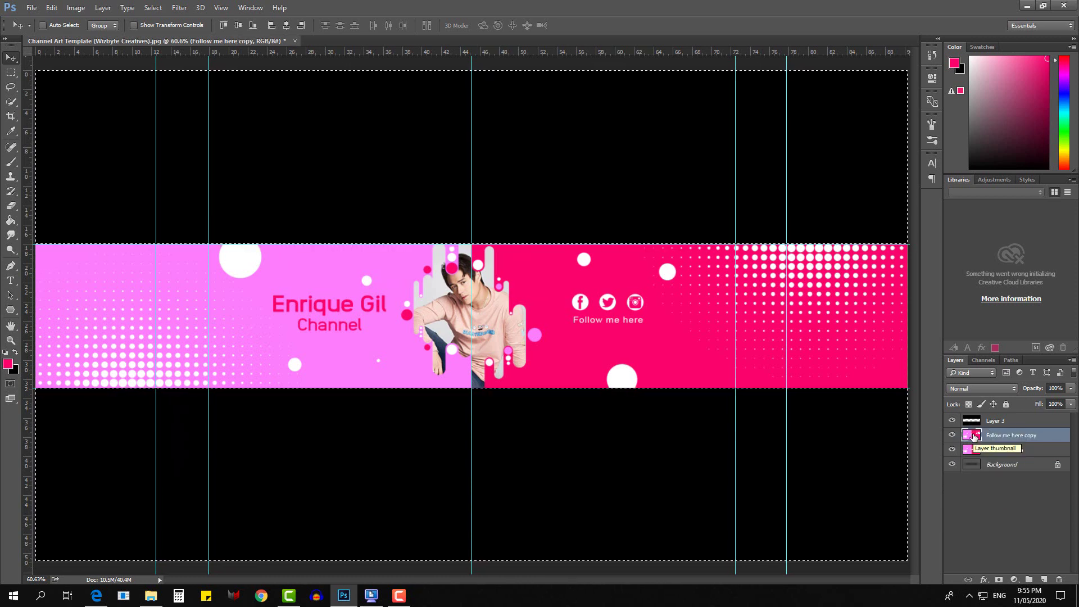
click(952, 420)
Step: Clear the selection and delete the black Layer 3
click(980, 422)
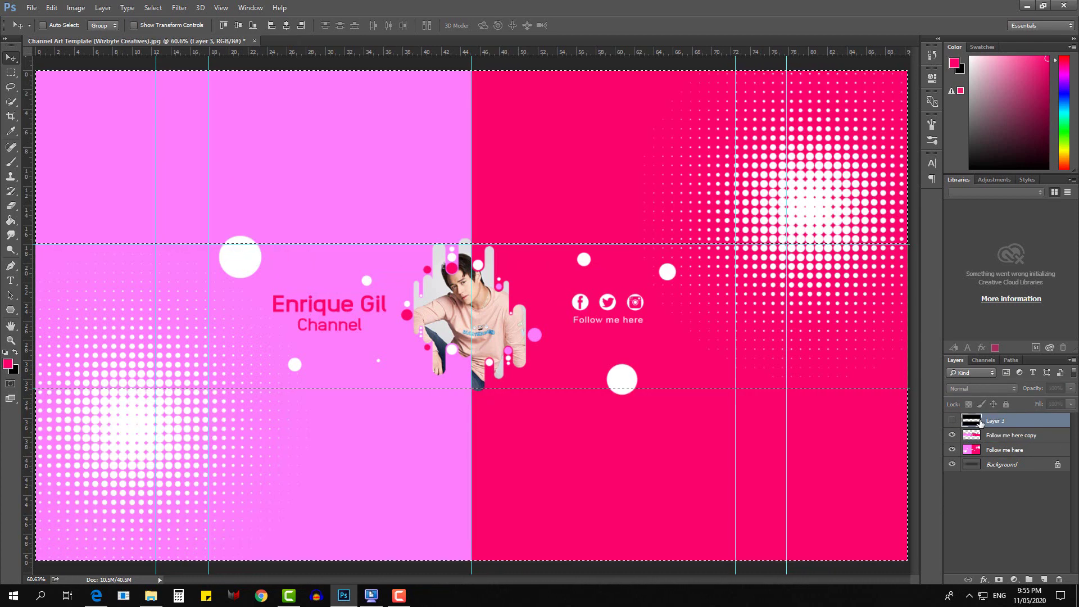
key(ctrl+d)
key(Delete)
Step: Enlarge the original merged layer beneath the band copy from its centre until it extends well beyond the canvas
click(979, 438)
scroll(700, 202, down, 4)
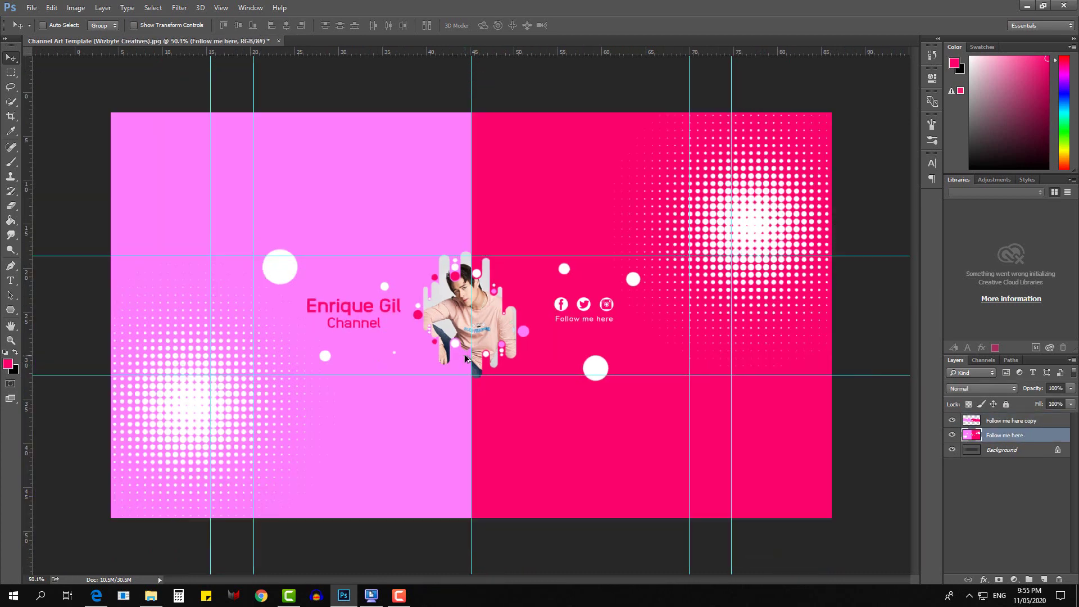
key(ctrl+t)
drag(696, 190, 1077, 66)
scroll(622, 296, down, 2)
scroll(624, 296, down, 2)
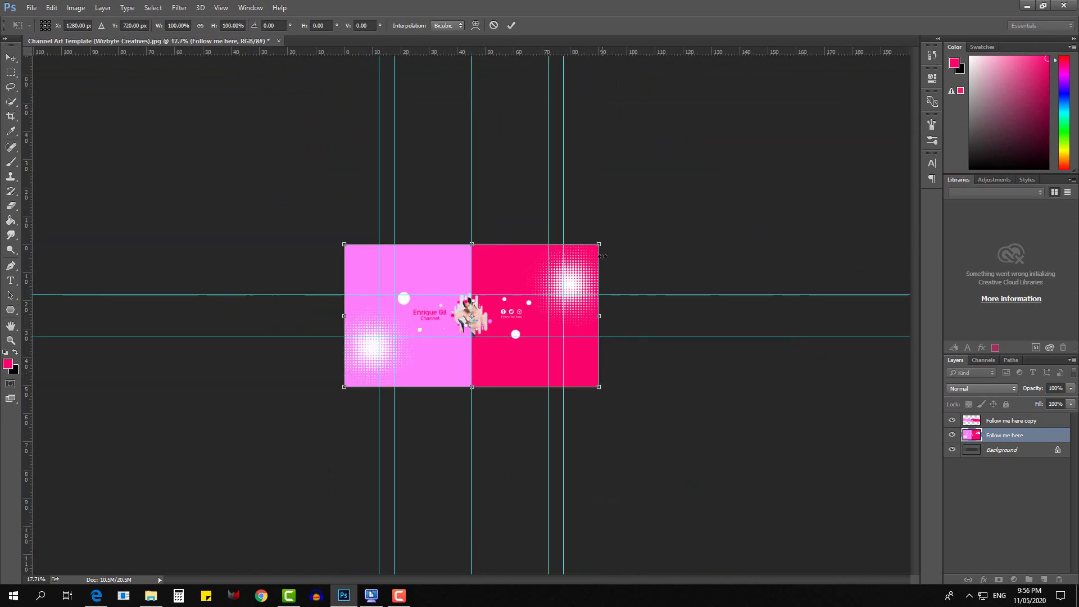
key(Return)
scroll(694, 478, up, 3)
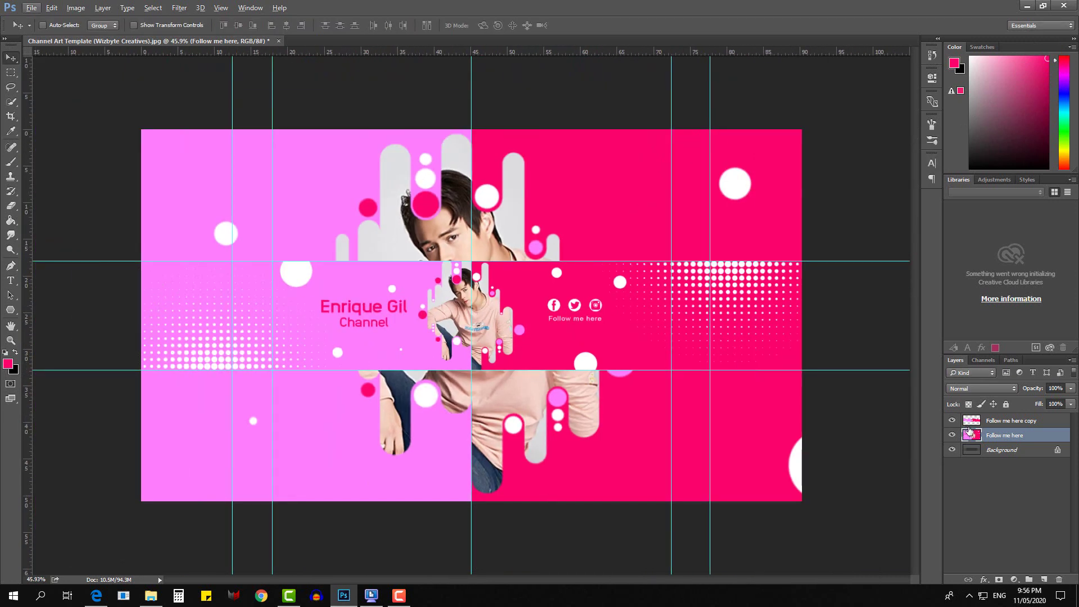
Step: Apply a Gaussian Blur with a 15-pixel radius to the enlarged background layer
click(180, 8)
mouse_move(194, 128)
click(359, 174)
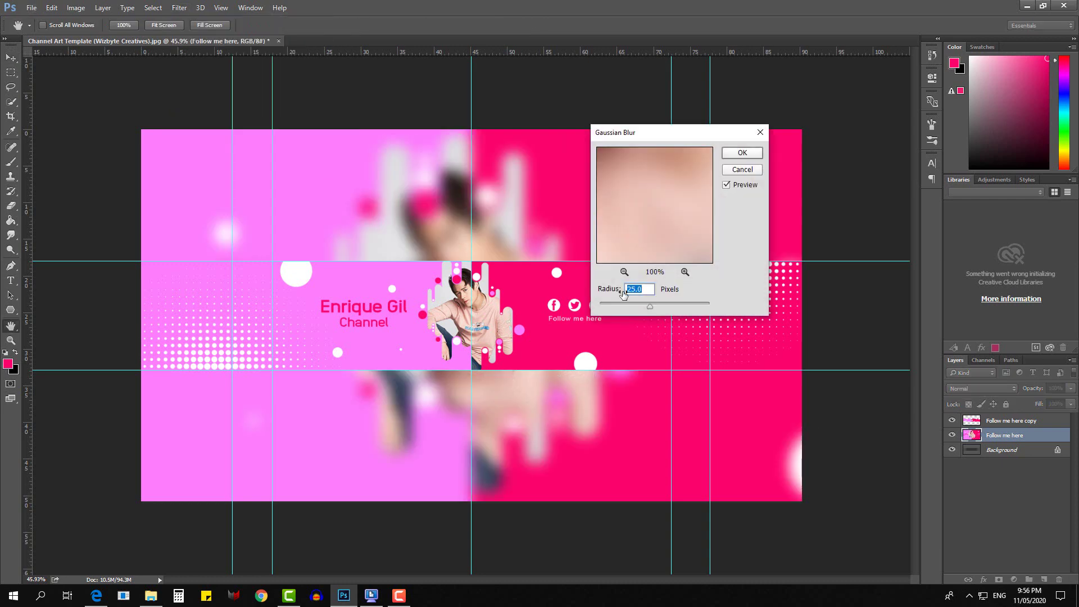
text(10)
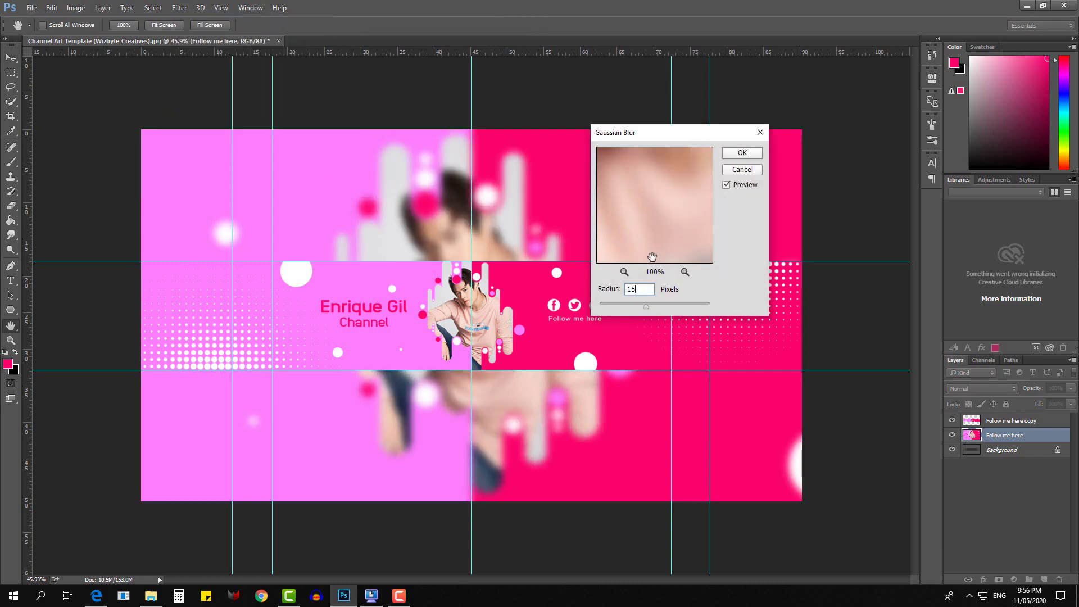
click(744, 153)
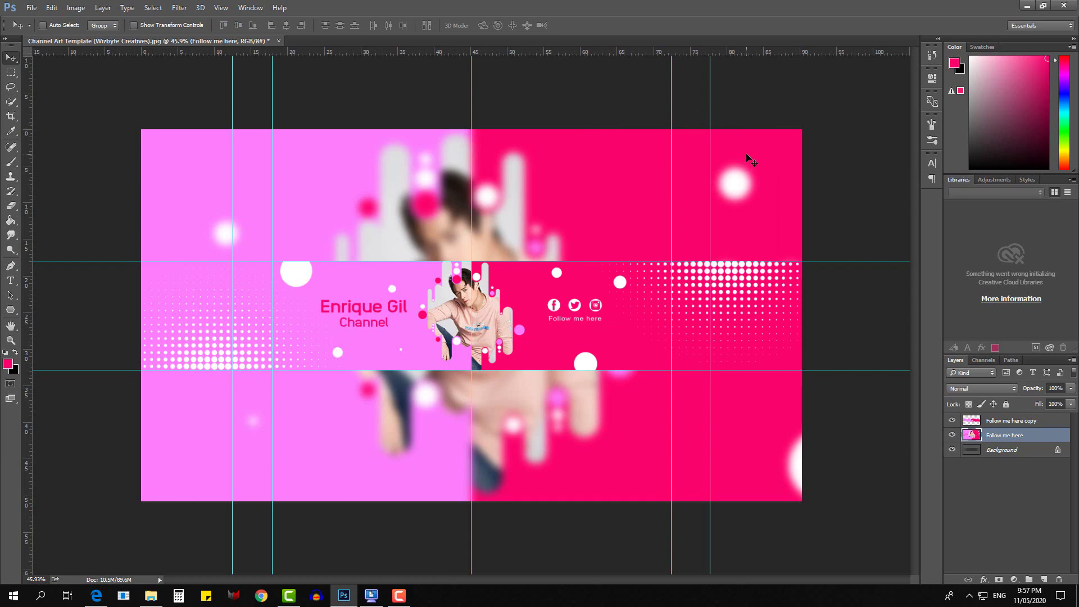
Step: Add a drop shadow to the central band layer with 85% opacity, 125 px distance and 85 px size
click(1006, 420)
click(983, 579)
click(992, 572)
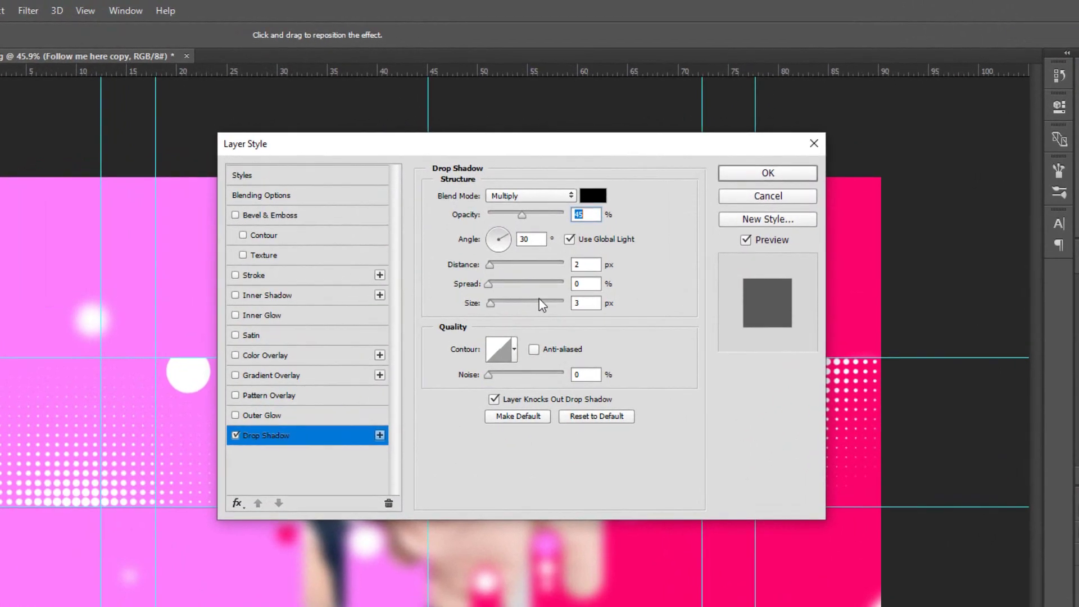
click(586, 193)
text(125)
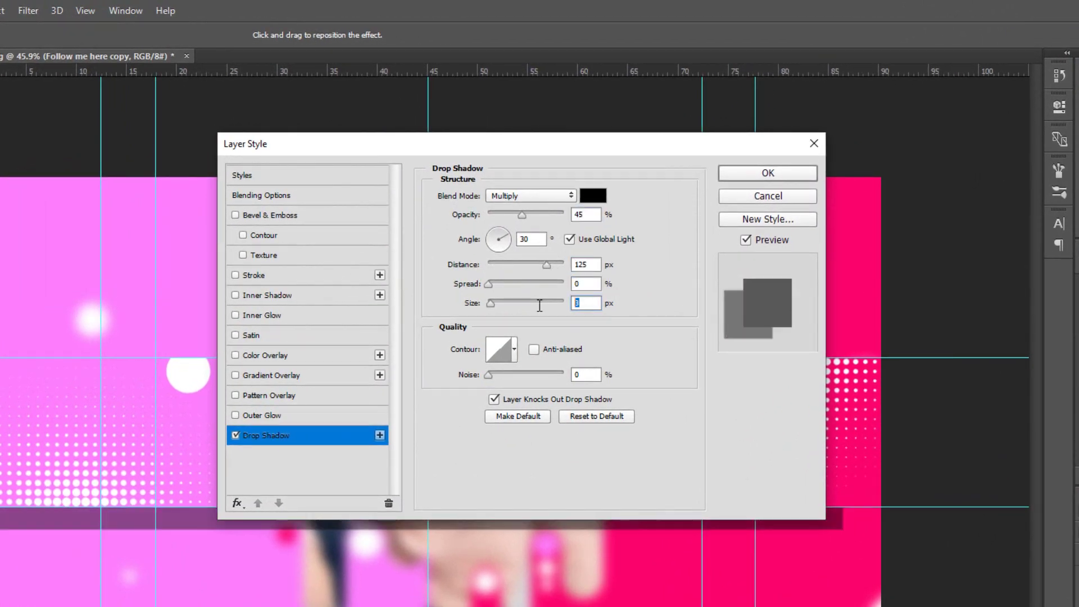
text(85)
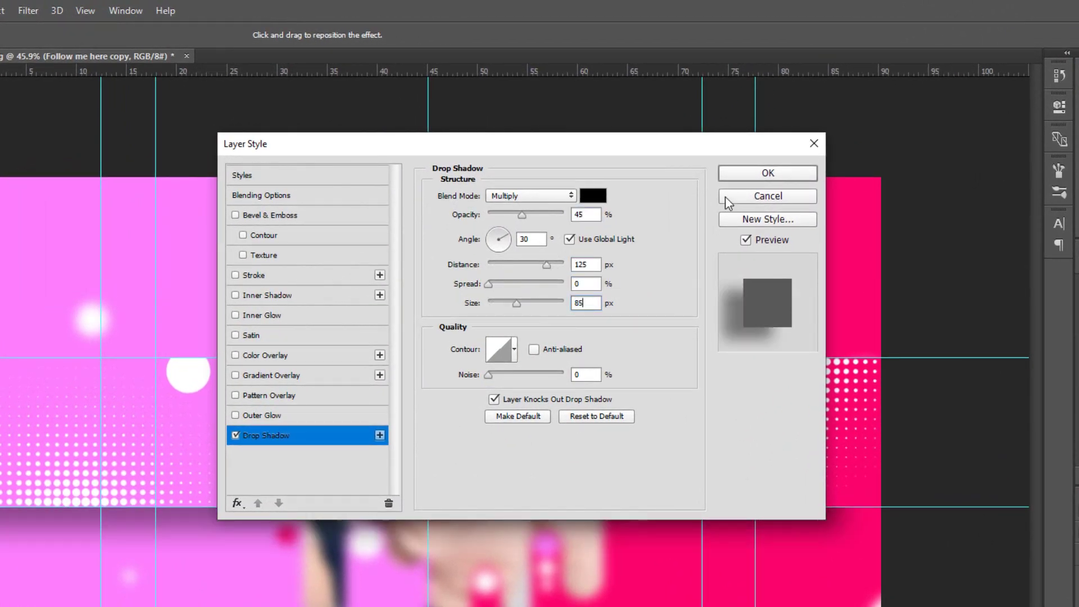
click(575, 216)
text(85)
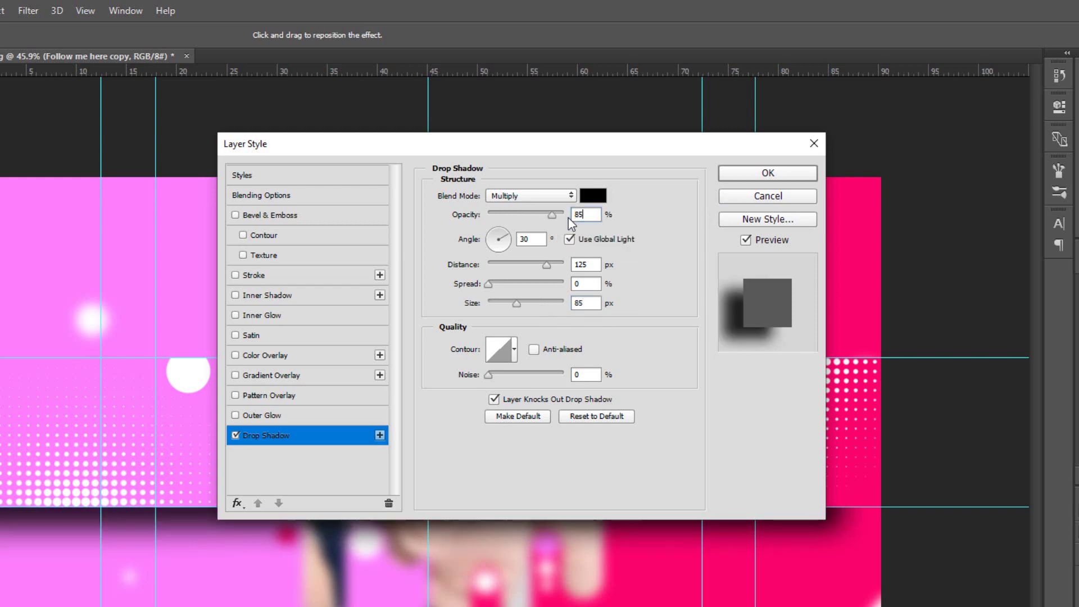
click(736, 176)
Step: Separate the band's drop shadow effect into its own layer
right_click(996, 443)
click(1012, 410)
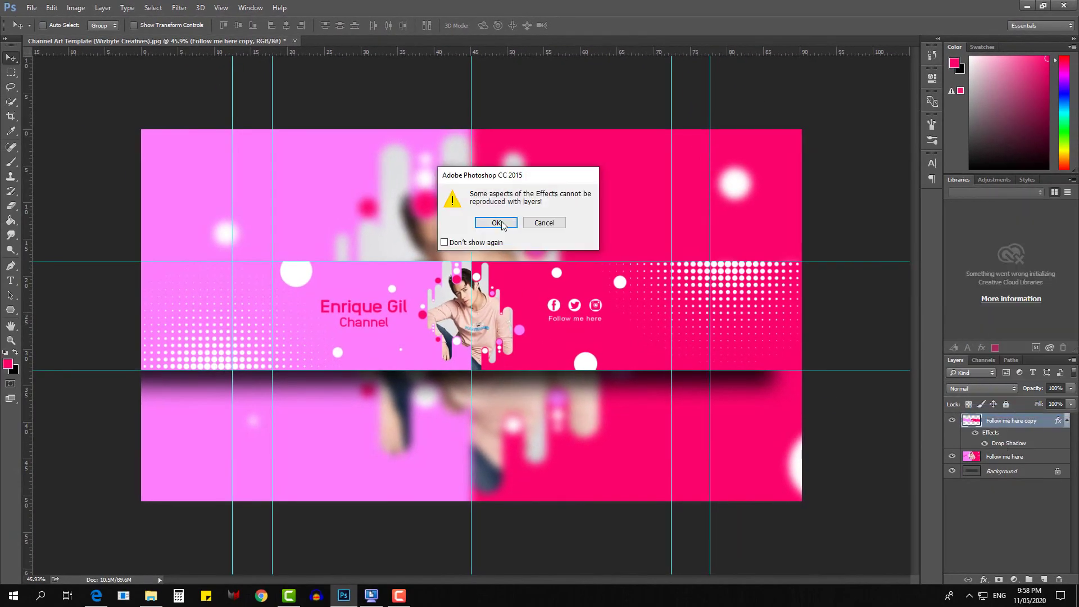
click(497, 223)
Step: Warp the shadow layer so its lower corners spread outward and up and its lower middle bulges down into a curve
click(987, 439)
key(ctrl+t)
click(475, 25)
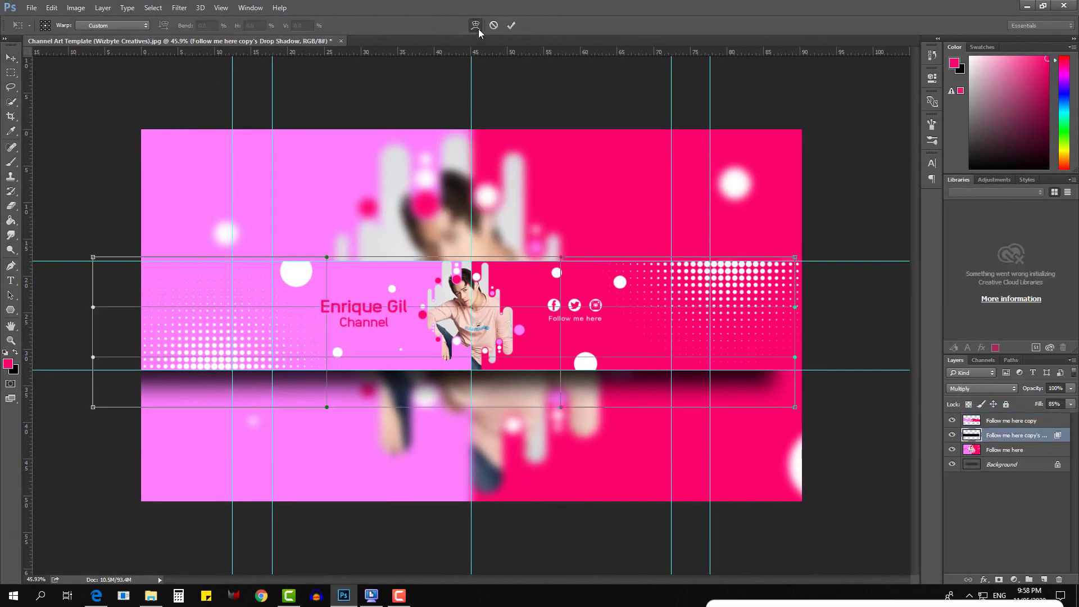
drag(93, 407, 32, 355)
drag(794, 407, 899, 360)
drag(472, 394, 472, 437)
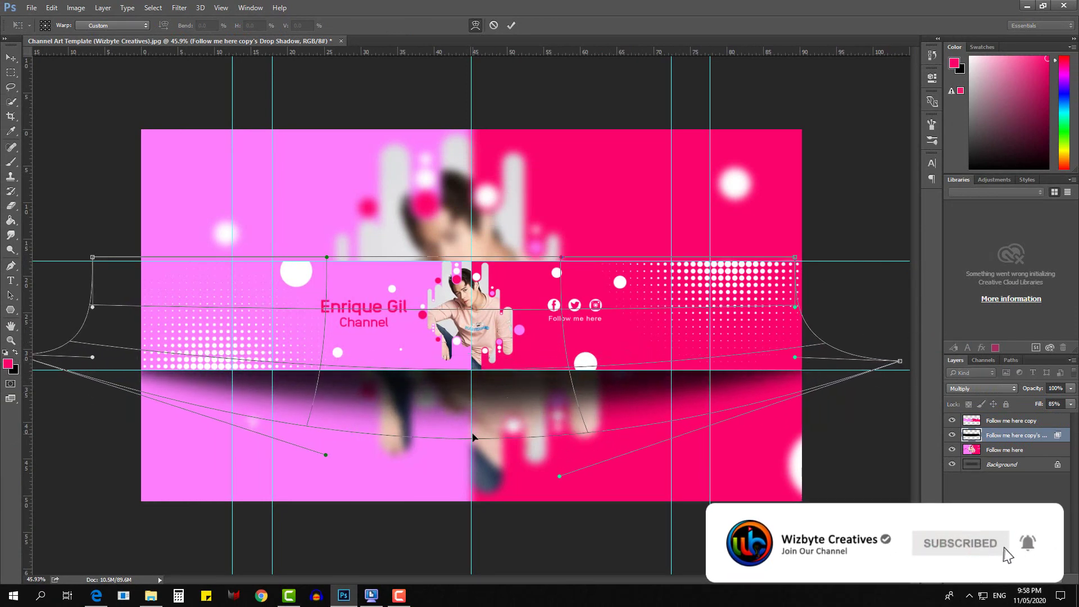
click(510, 25)
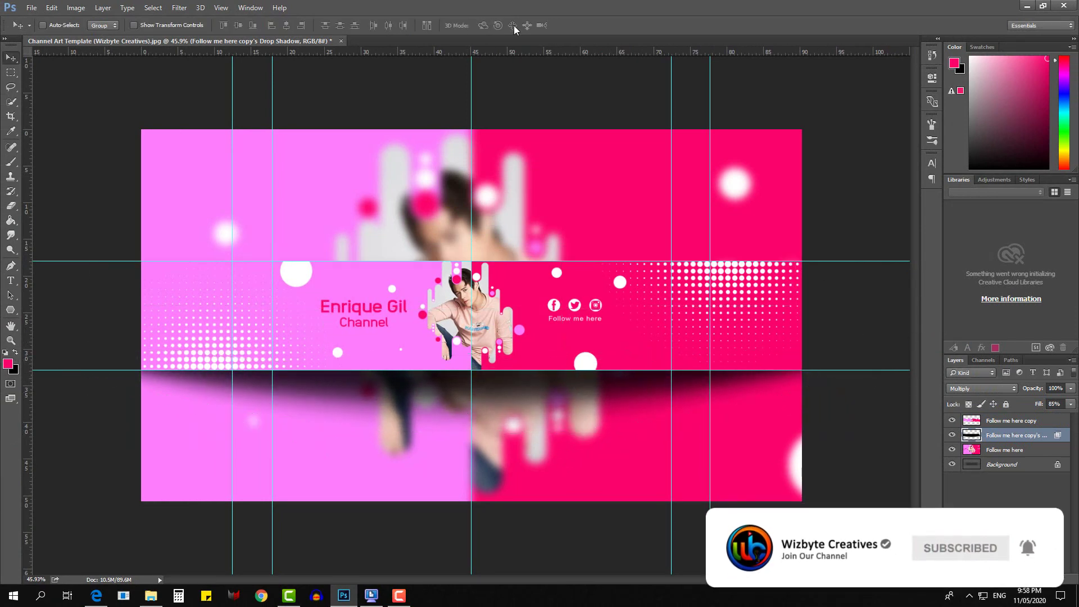
Step: Erase part of the shadow layer around the model at the band's centre with a large soft round eraser, 700 px in size
click(11, 206)
click(57, 25)
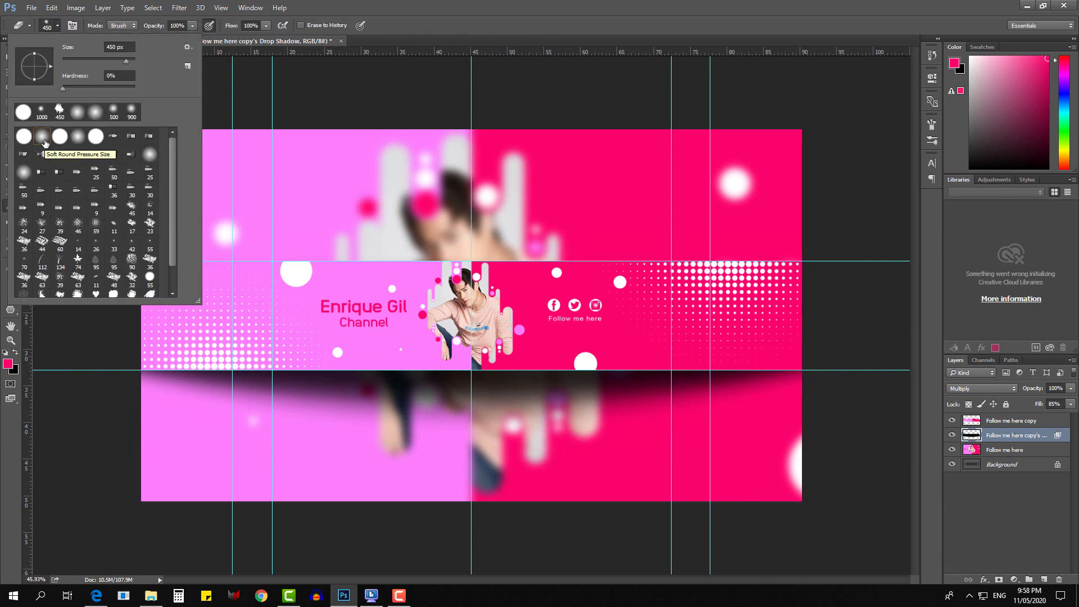
click(432, 273)
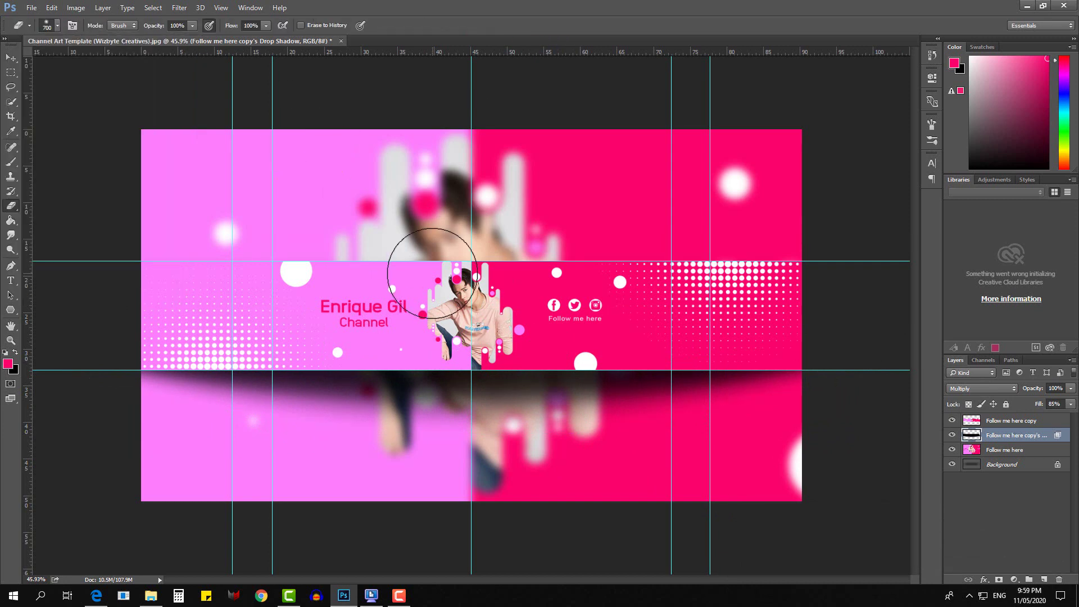
click(471, 308)
click(472, 298)
drag(447, 293, 453, 337)
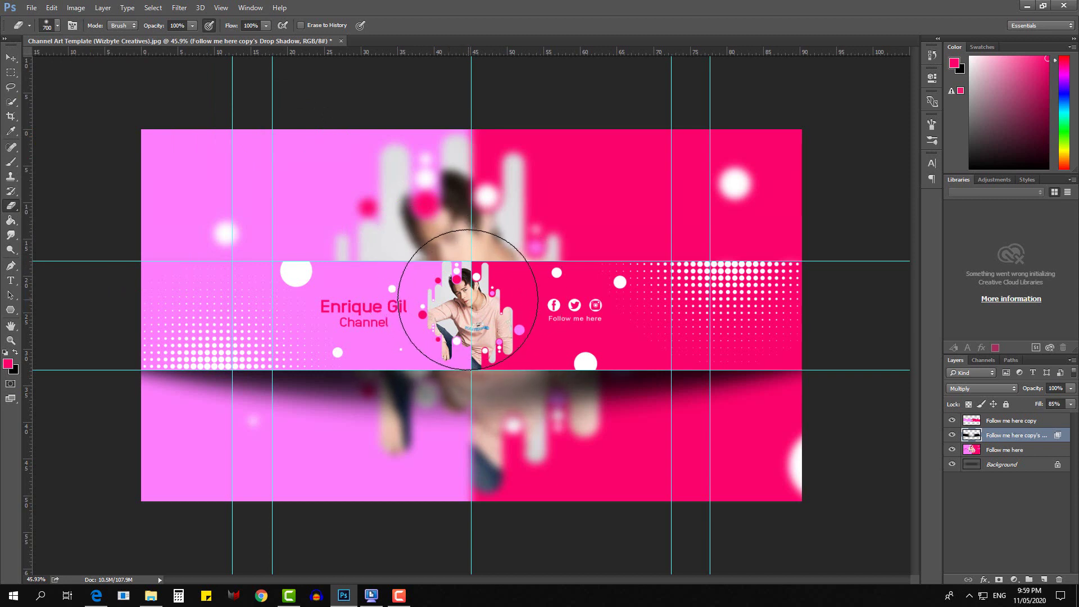
Step: Remove all vertical and horizontal guides from the canvas
click(11, 57)
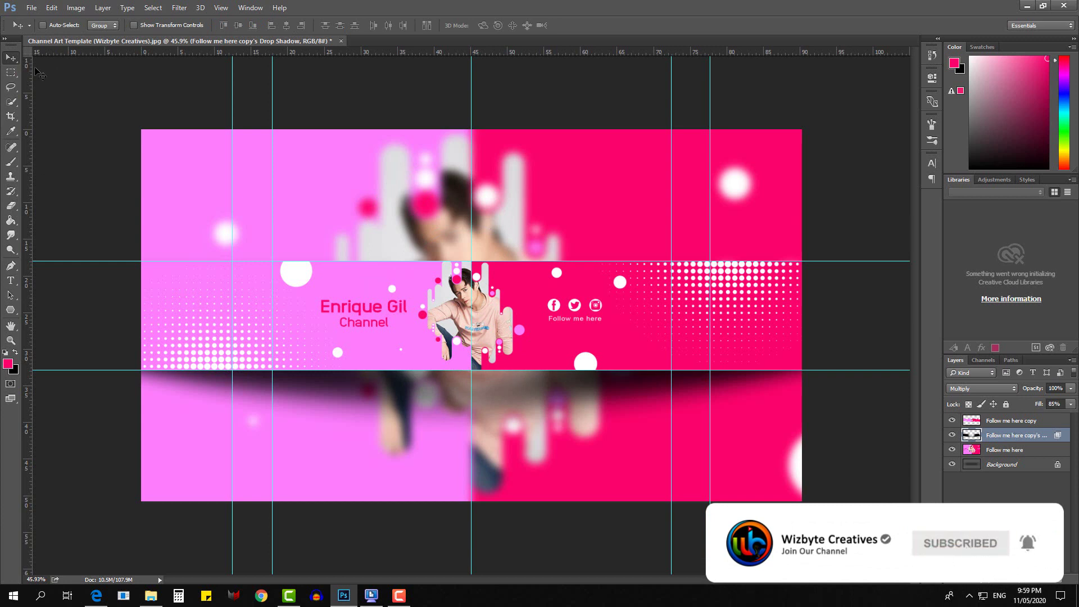
drag(232, 197, 28, 117)
drag(710, 109, 28, 116)
drag(671, 110, 28, 115)
drag(471, 95, 28, 138)
drag(98, 260, 99, 53)
drag(101, 370, 112, 53)
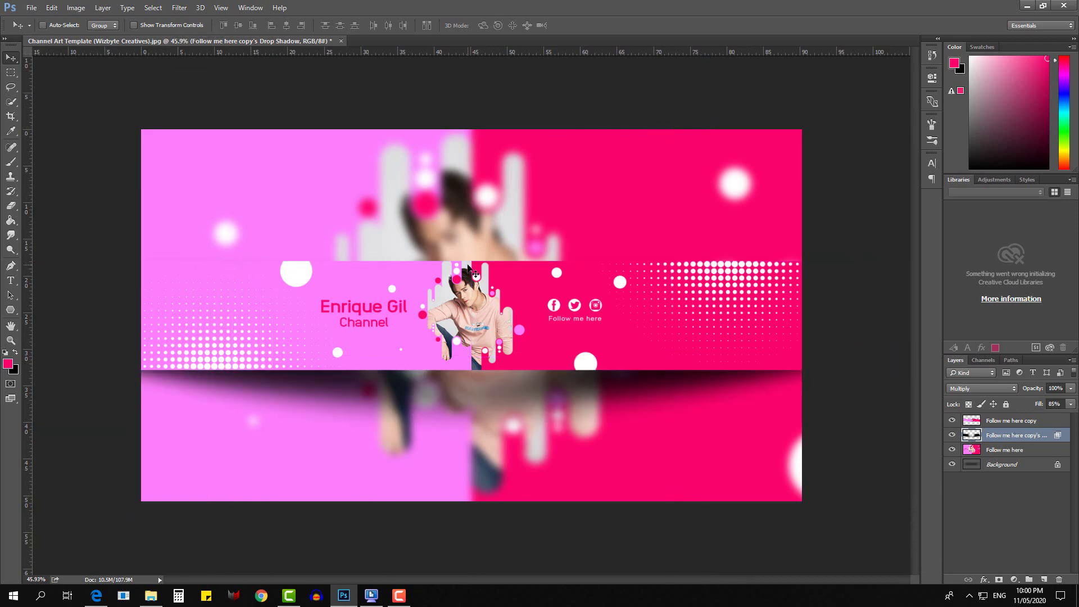
Step: Add a Levels adjustment layer directly above the shadow layer and lower its white output level to 96
scroll(475, 297, up, 2)
scroll(474, 299, down, 1)
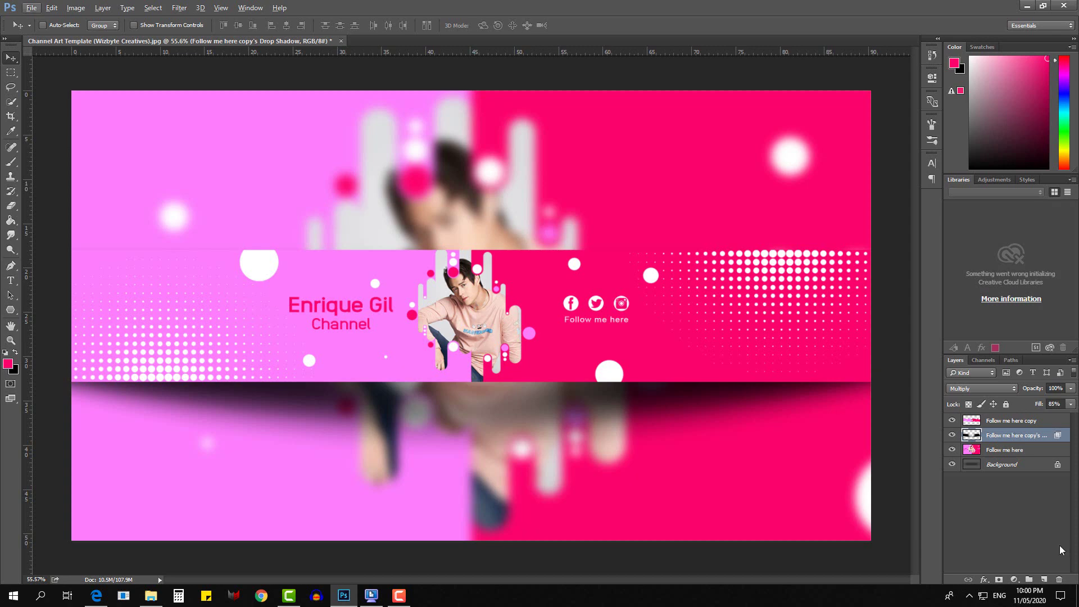
click(1014, 580)
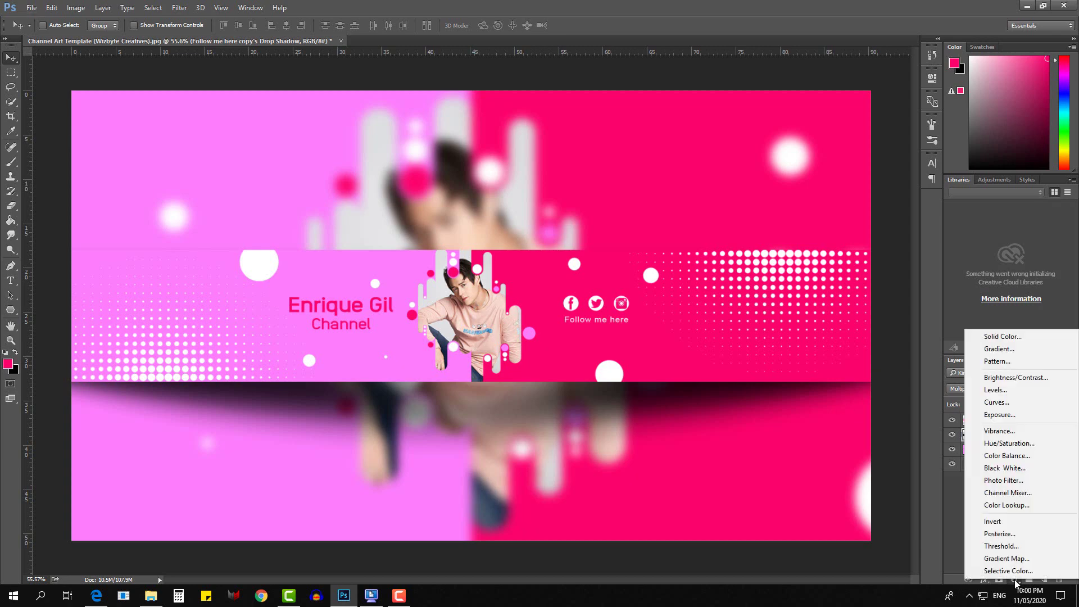
click(989, 391)
drag(905, 219, 846, 185)
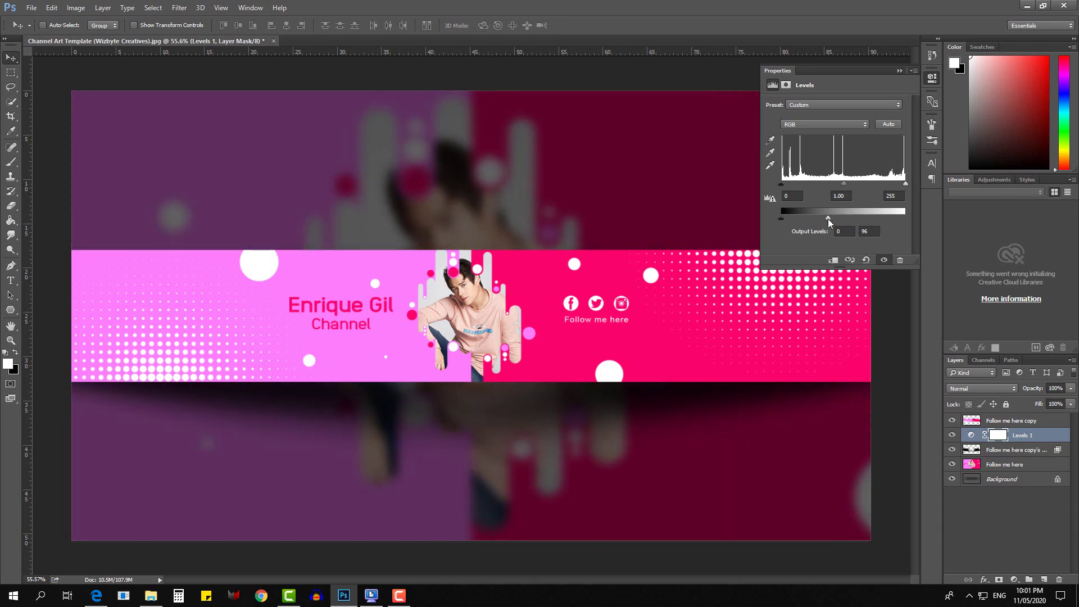
click(899, 70)
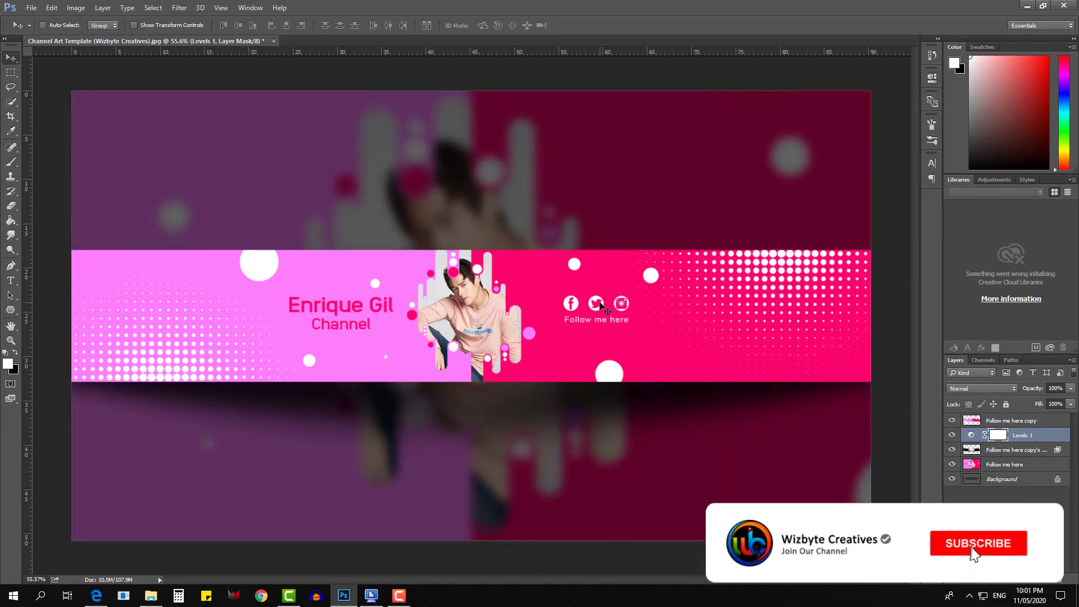